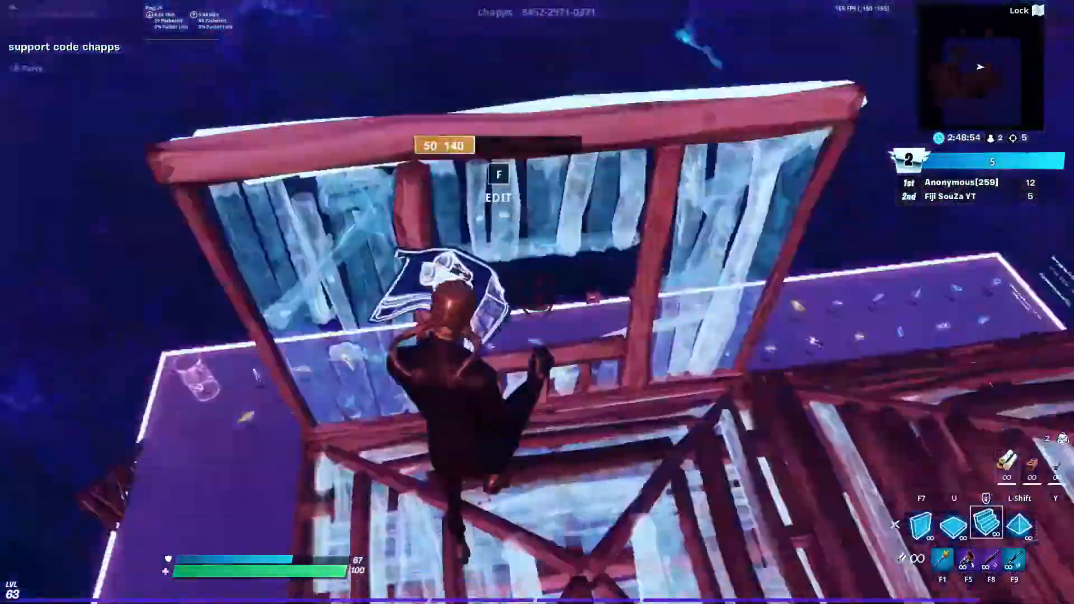
{"action": "key", "text": "shift"}
{"action": "left_click", "coordinate": [537, 302]}
{"action": "key", "text": "F7"}
{"action": "left_click", "coordinate": [537, 302]}
{"action": "left_click", "coordinate": [537, 302]}
{"action": "key", "text": "shift"}
{"action": "key", "text": "f"}
{"action": "left_click", "coordinate": [536, 302]}
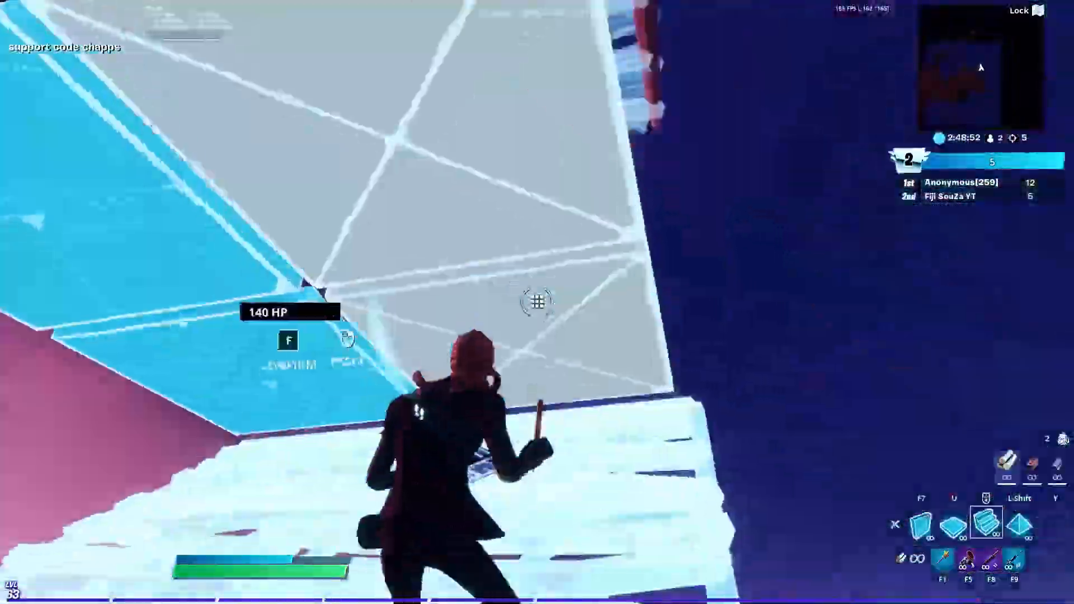
{"action": "key", "text": "F7"}
{"action": "left_click", "coordinate": [537, 302]}
{"action": "left_click", "coordinate": [537, 302]}
{"action": "key", "text": "f"}
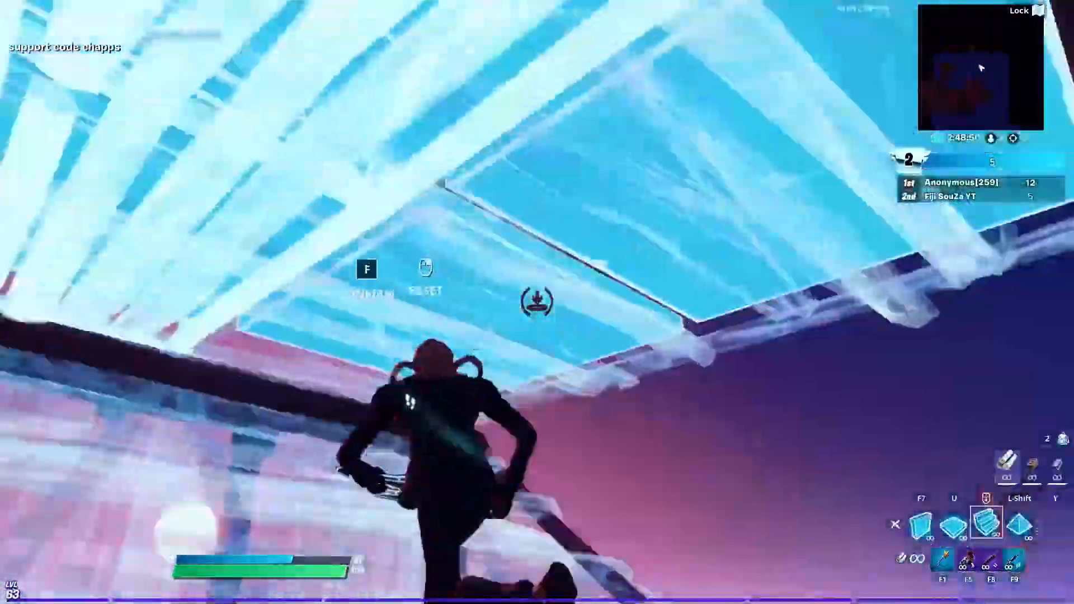
{"action": "left_click", "coordinate": [537, 302]}
{"action": "key", "text": "F7"}
{"action": "left_click", "coordinate": [537, 302]}
{"action": "key", "text": "f"}
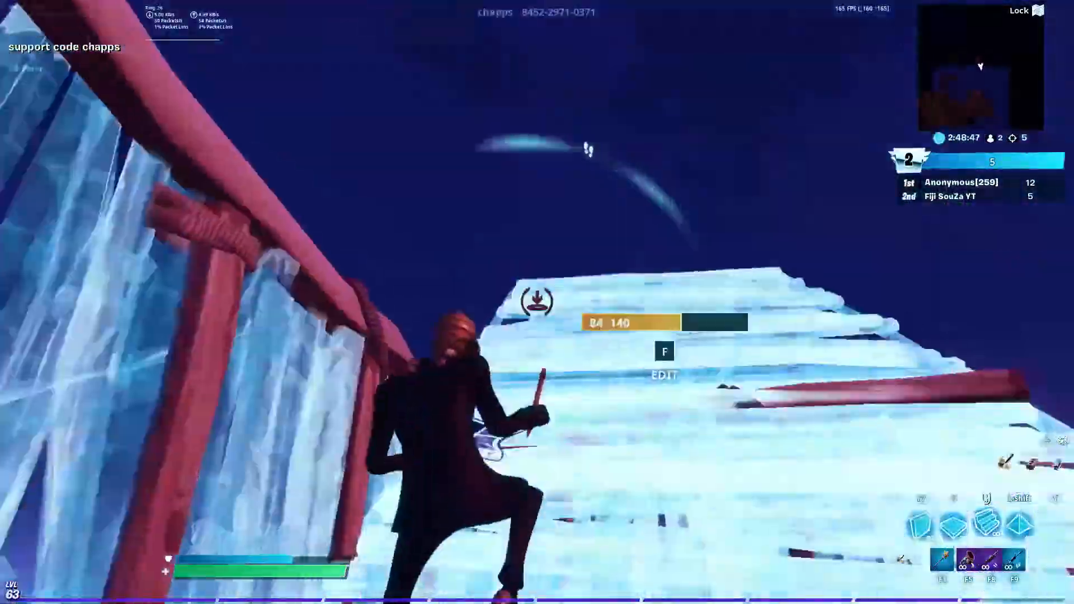
{"action": "left_click", "coordinate": [537, 302]}
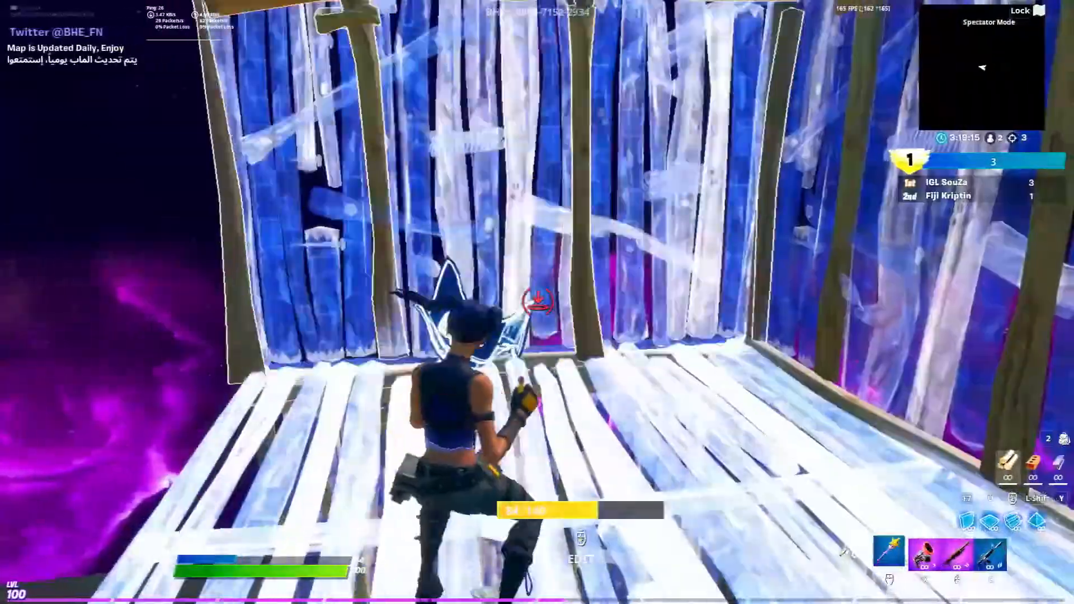
{"action": "left_click", "coordinate": [537, 301]}
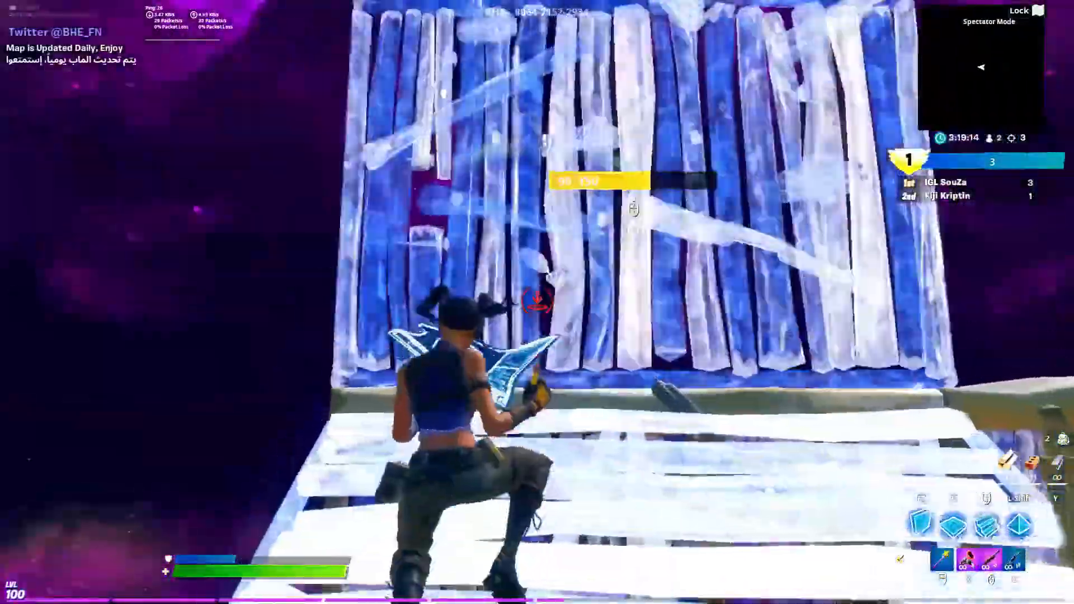
{"action": "key", "text": "shift"}
{"action": "left_click", "coordinate": [536, 302]}
{"action": "key", "text": "F7"}
{"action": "left_click", "coordinate": [536, 301]}
{"action": "left_click", "coordinate": [537, 301]}
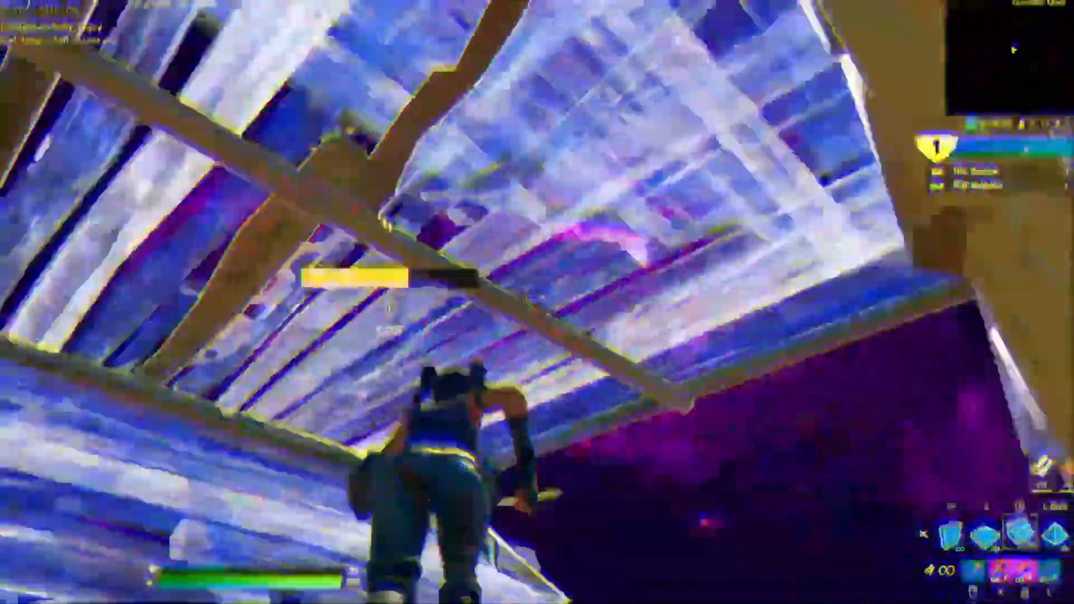
{"action": "middle_click", "coordinate": [536, 301]}
{"action": "key", "text": "u"}
{"action": "left_click", "coordinate": [536, 301]}
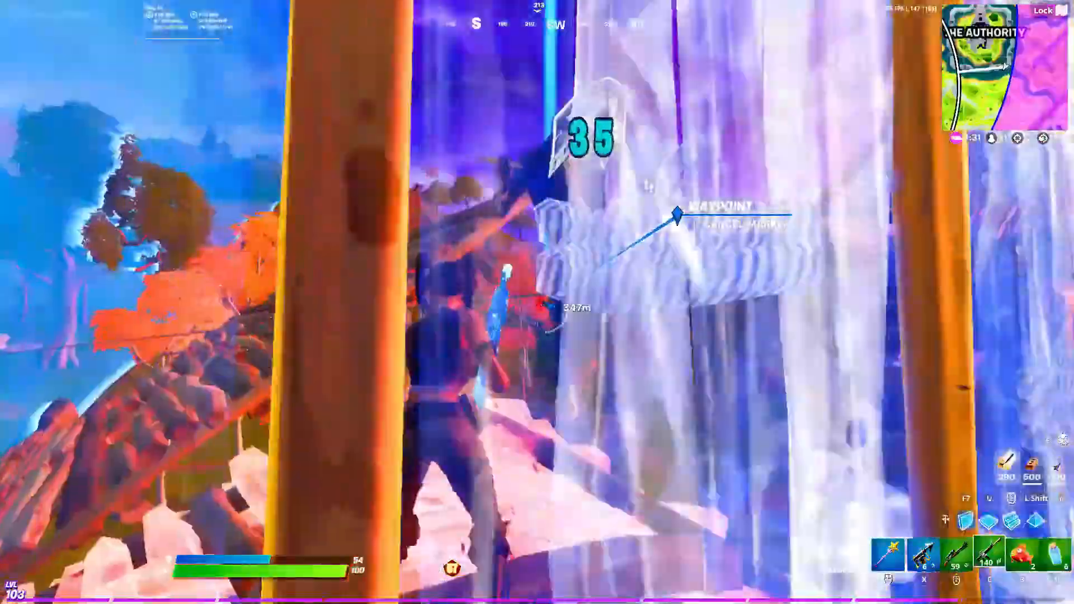
{"action": "left_click", "coordinate": [537, 301]}
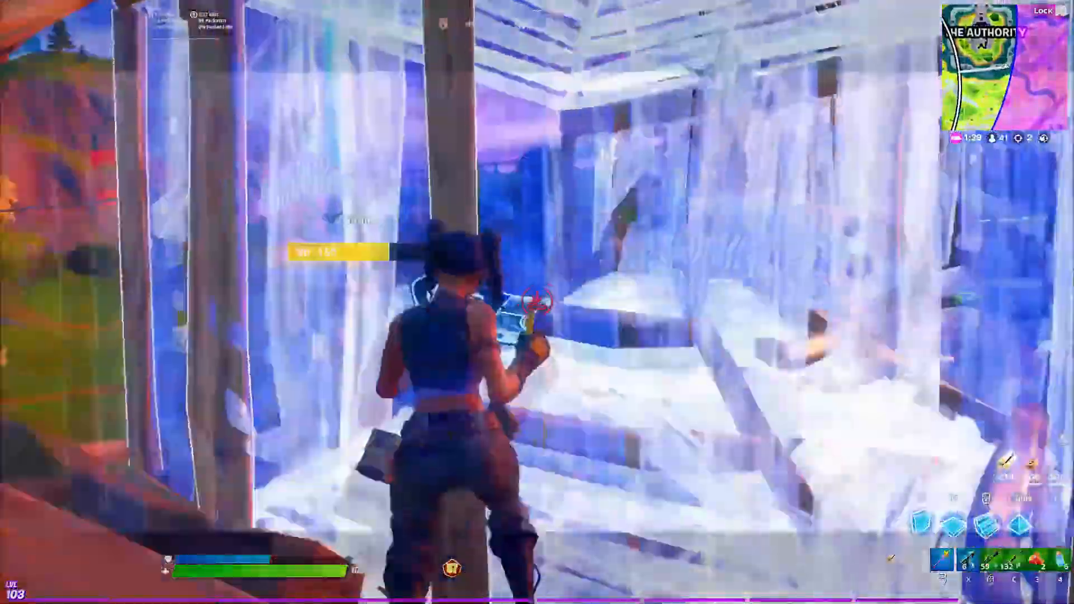
{"action": "left_click", "coordinate": [537, 302]}
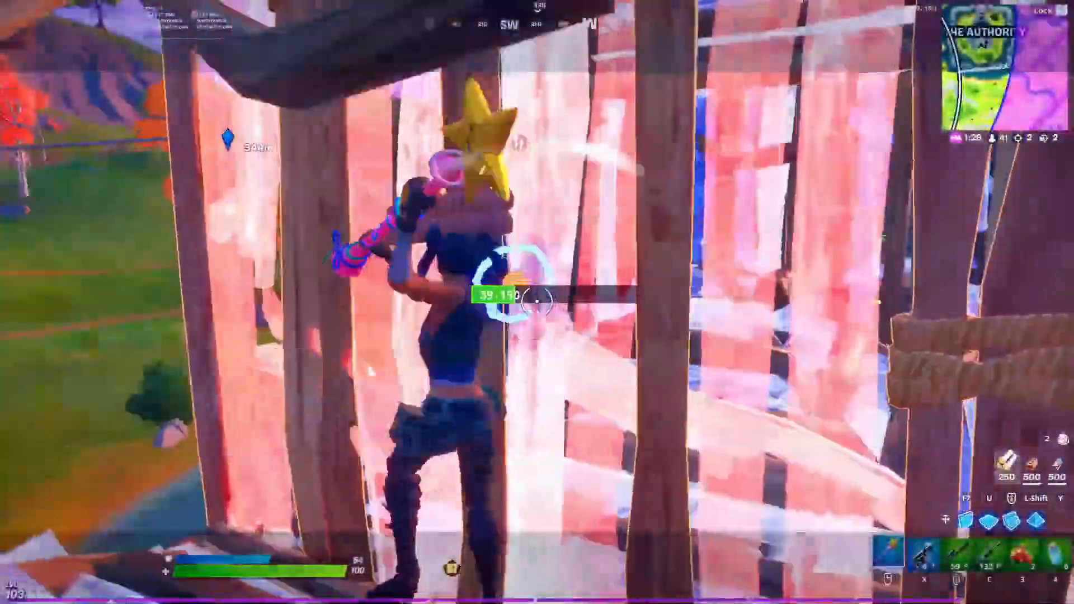
{"action": "left_click", "coordinate": [537, 301]}
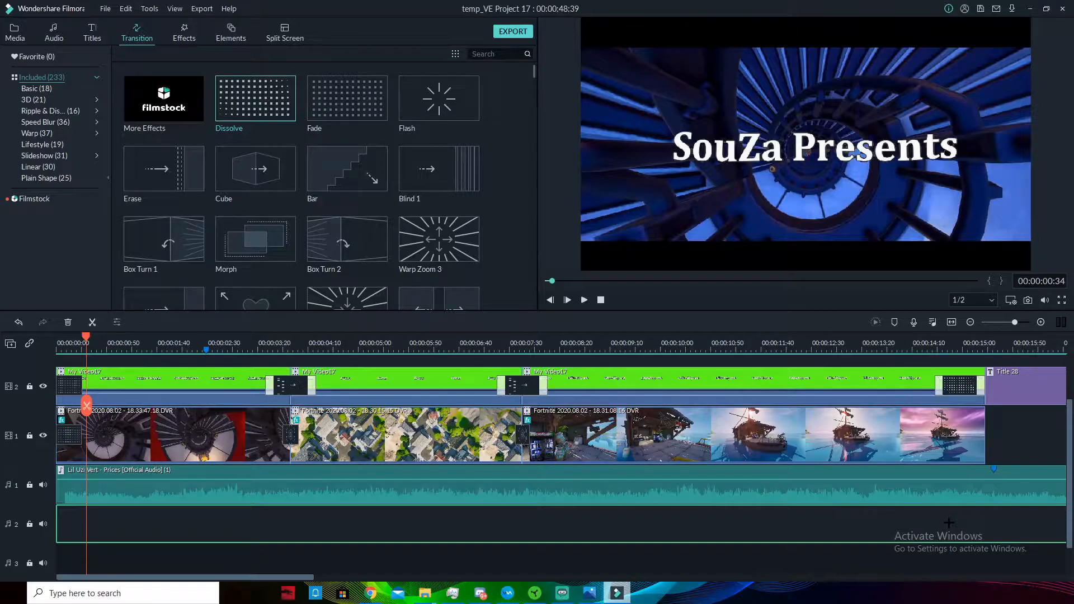
Scrub through the intro section of the timeline to examine its clips, overlaid titles and transitions
{"action": "left_click_drag", "start_coordinate": [990, 340], "coordinate": [689, 362]}
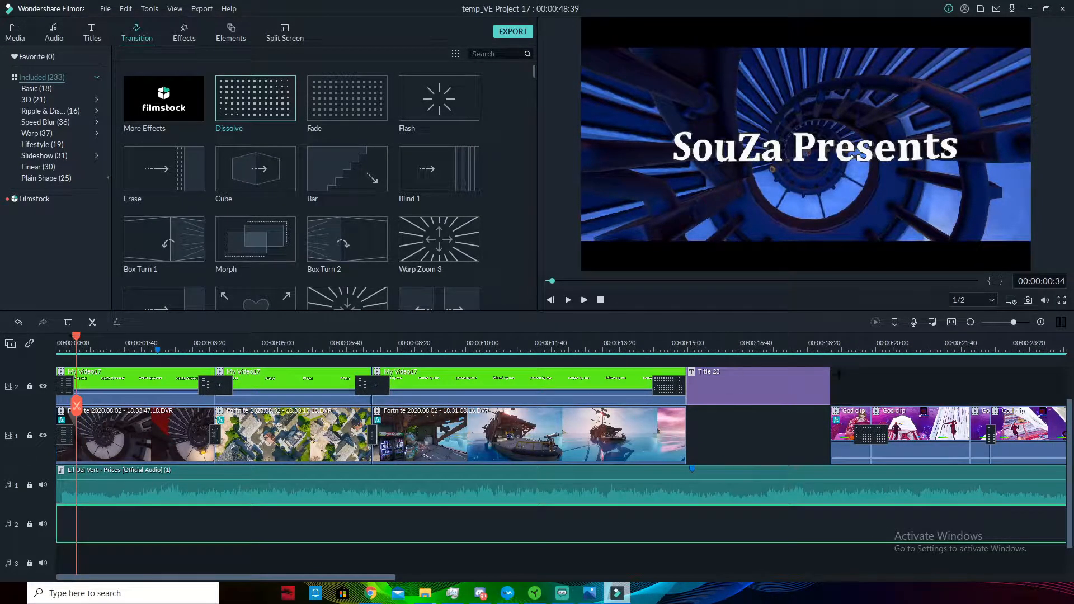
{"action": "left_click_drag", "start_coordinate": [872, 349], "coordinate": [343, 397]}
{"action": "mouse_move", "coordinate": [450, 350]}
{"action": "left_mouse_down"}
{"action": "mouse_move", "coordinate": [428, 350]}
{"action": "mouse_move", "coordinate": [446, 351]}
{"action": "left_mouse_up"}
{"action": "left_click_drag", "start_coordinate": [106, 345], "coordinate": [434, 345]}
{"action": "left_click_drag", "start_coordinate": [64, 337], "coordinate": [312, 349]}
{"action": "left_click_drag", "start_coordinate": [208, 369], "coordinate": [127, 383]}
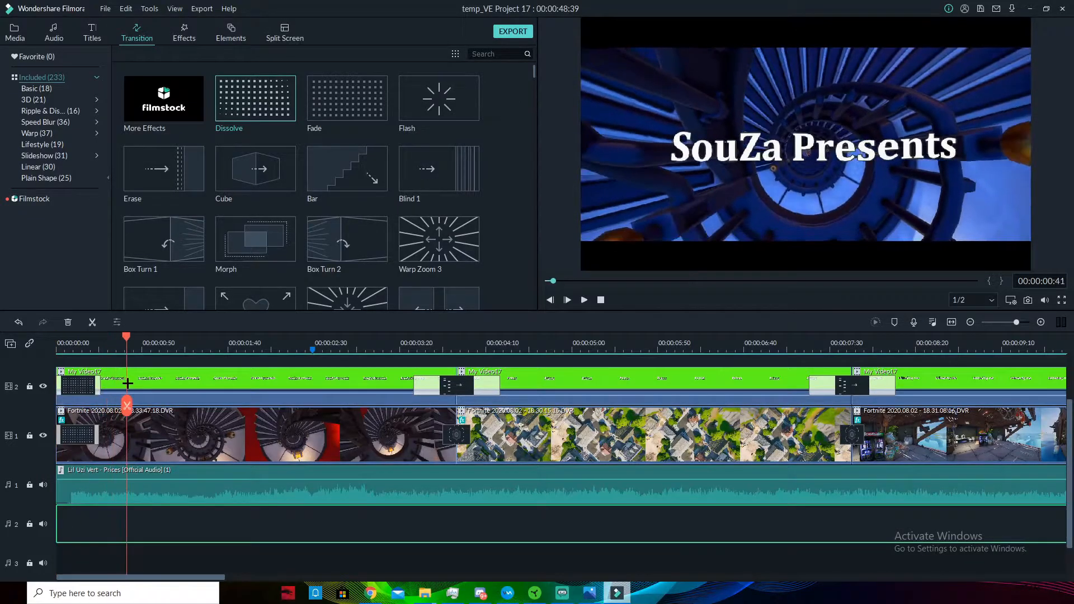
{"action": "left_click_drag", "start_coordinate": [124, 338], "coordinate": [299, 336]}
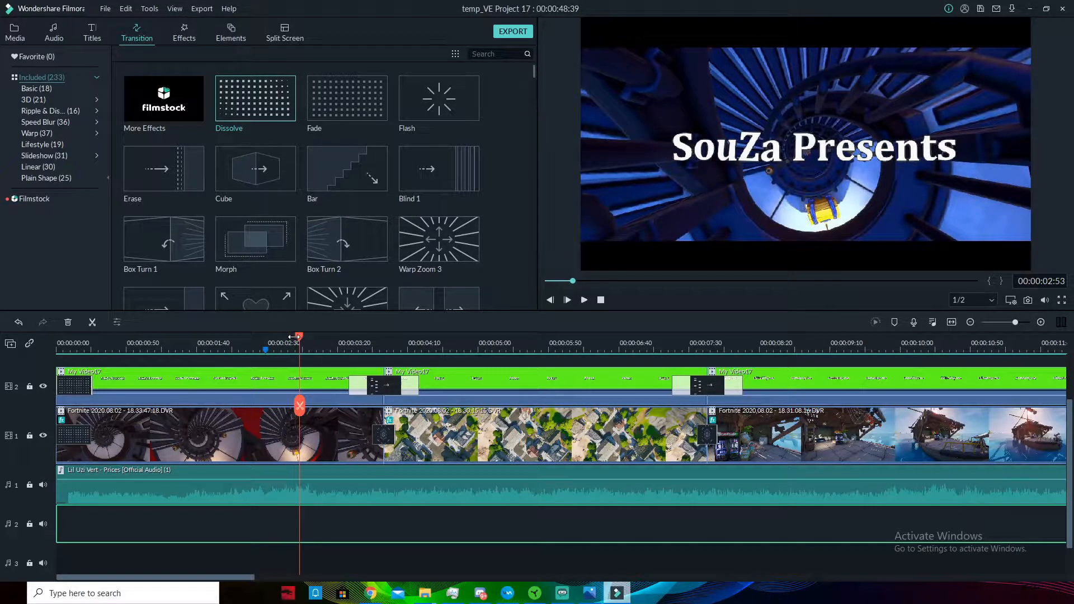
Examine the first Fortnite clip's color settings, including white balance, tone and 3D LUT
{"action": "double_click", "coordinate": [256, 409]}
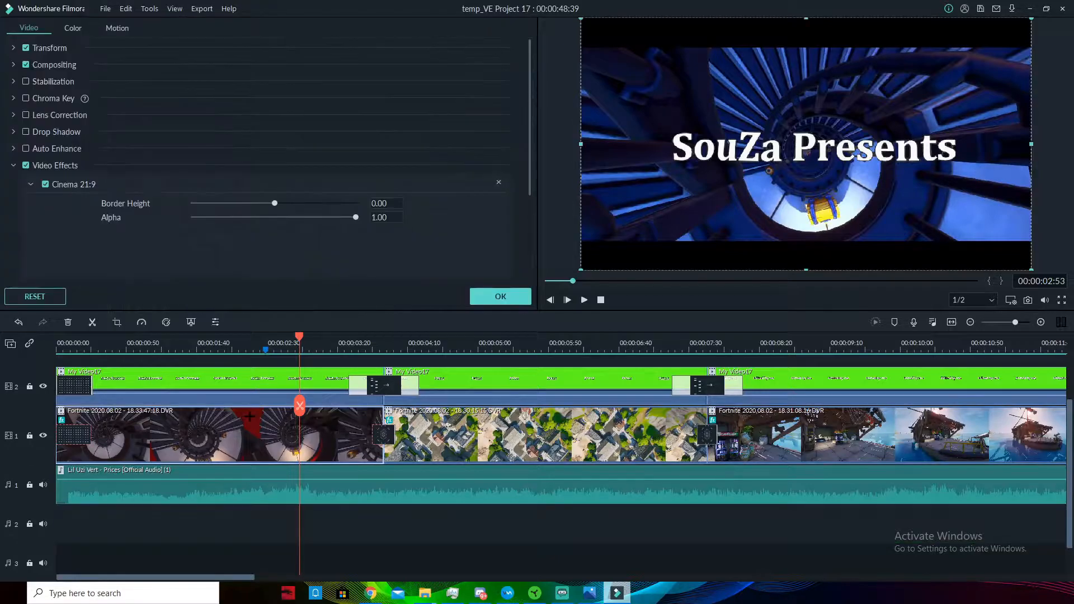
{"action": "left_click", "coordinate": [73, 28]}
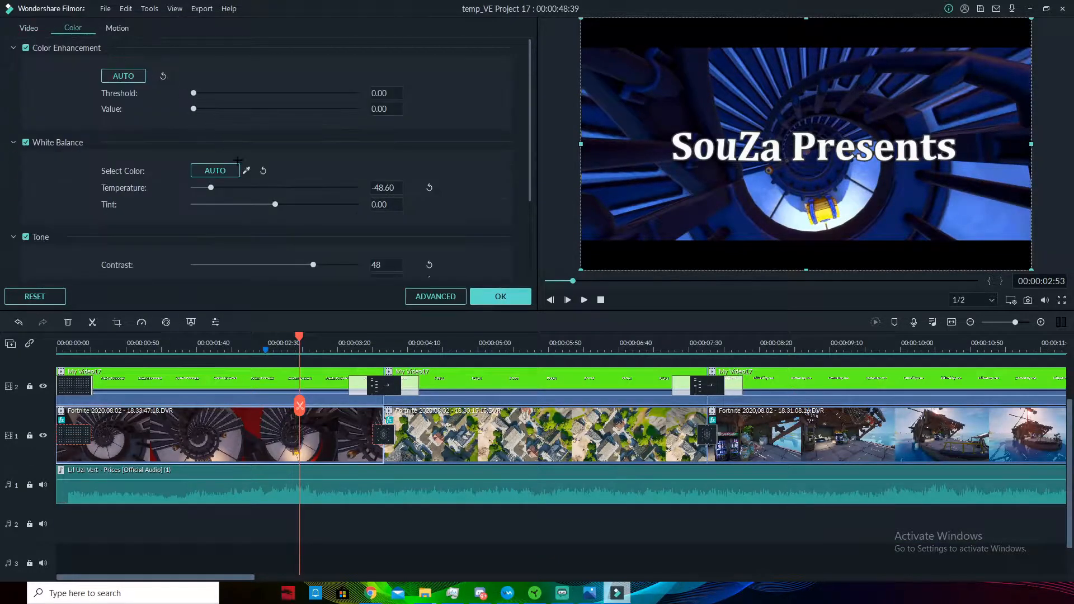
{"action": "scroll", "coordinate": [150, 176], "scroll_direction": "down", "scroll_amount": 3}
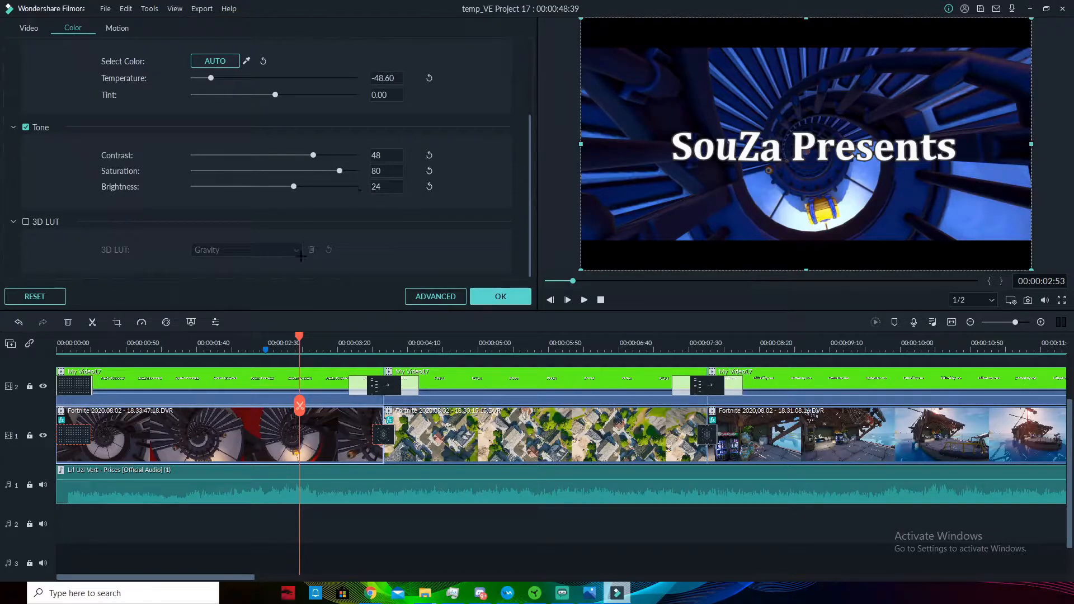
{"action": "left_click_drag", "start_coordinate": [303, 338], "coordinate": [85, 383]}
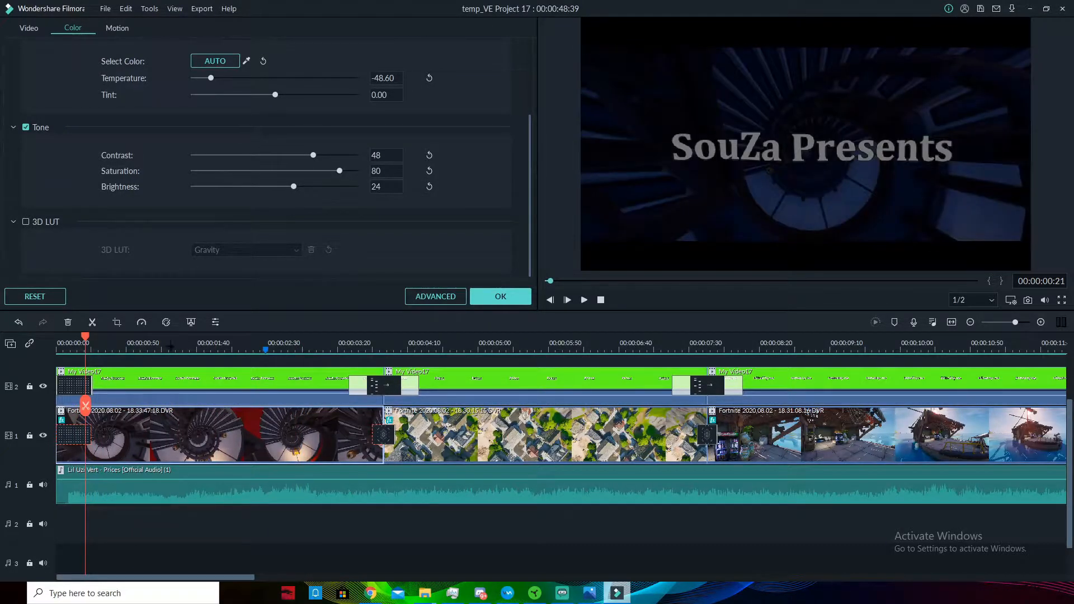
{"action": "left_click", "coordinate": [485, 298]}
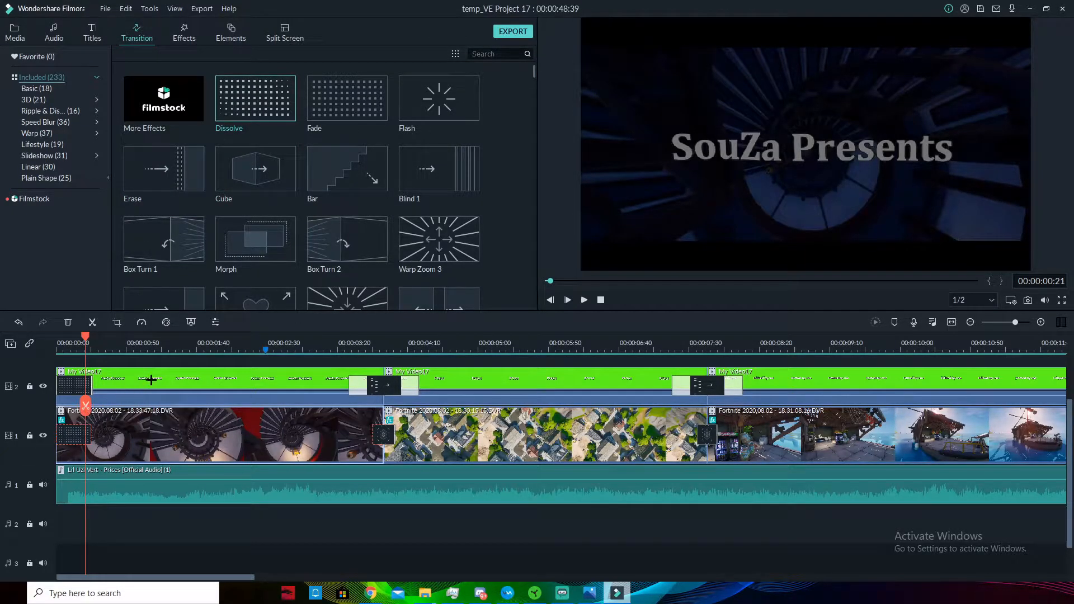
Search the effects for "cine" and apply Cinema 21:9 to the first Fortnite clip
{"action": "left_click_drag", "start_coordinate": [85, 405], "coordinate": [239, 402]}
{"action": "left_click", "coordinate": [174, 36]}
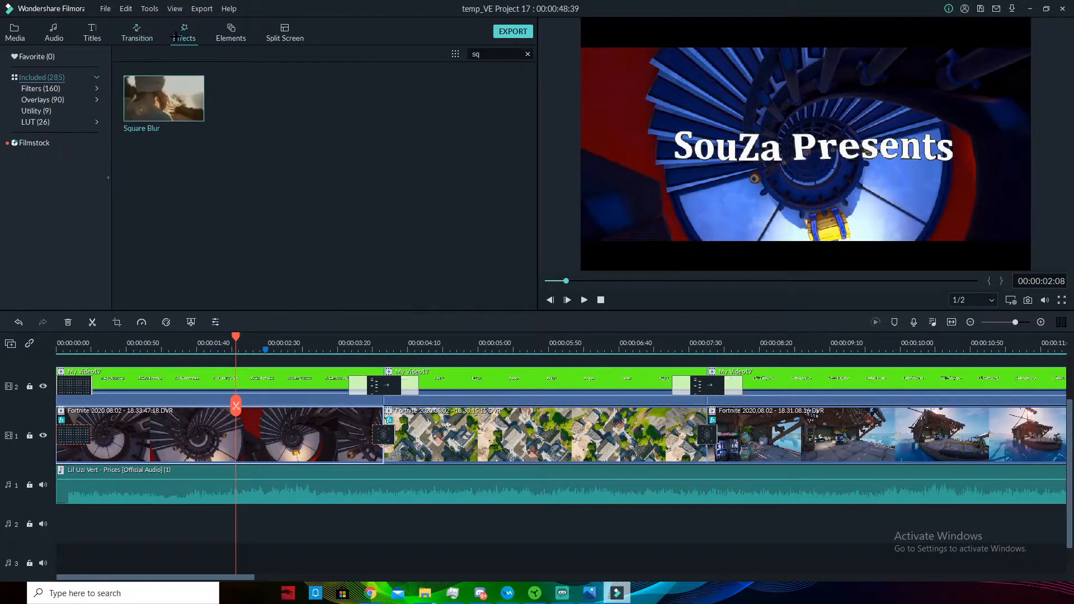
{"action": "left_click", "coordinate": [527, 53]}
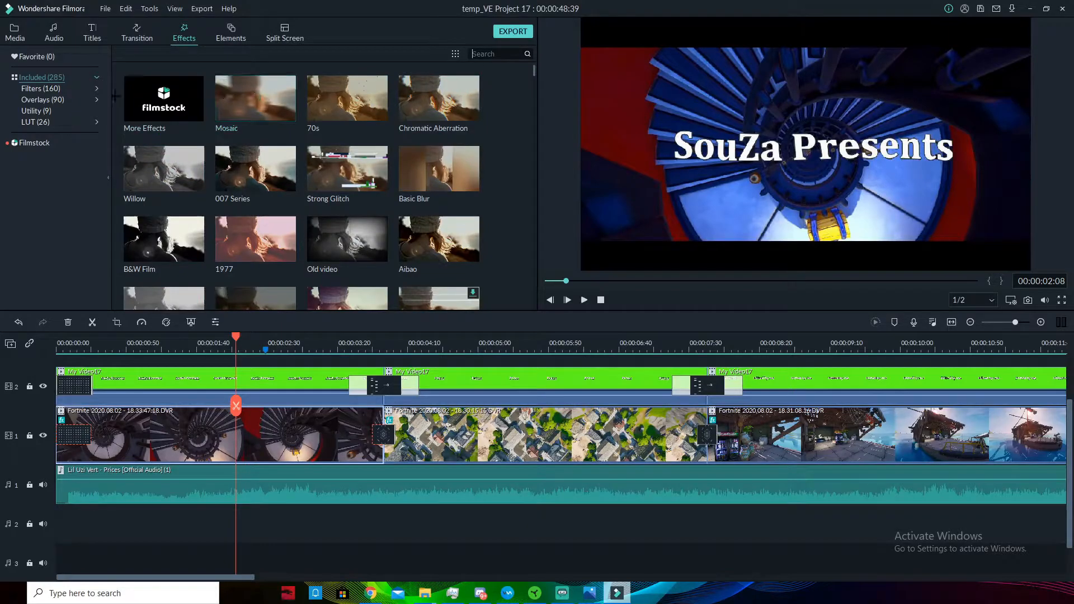
{"action": "left_click", "coordinate": [46, 87]}
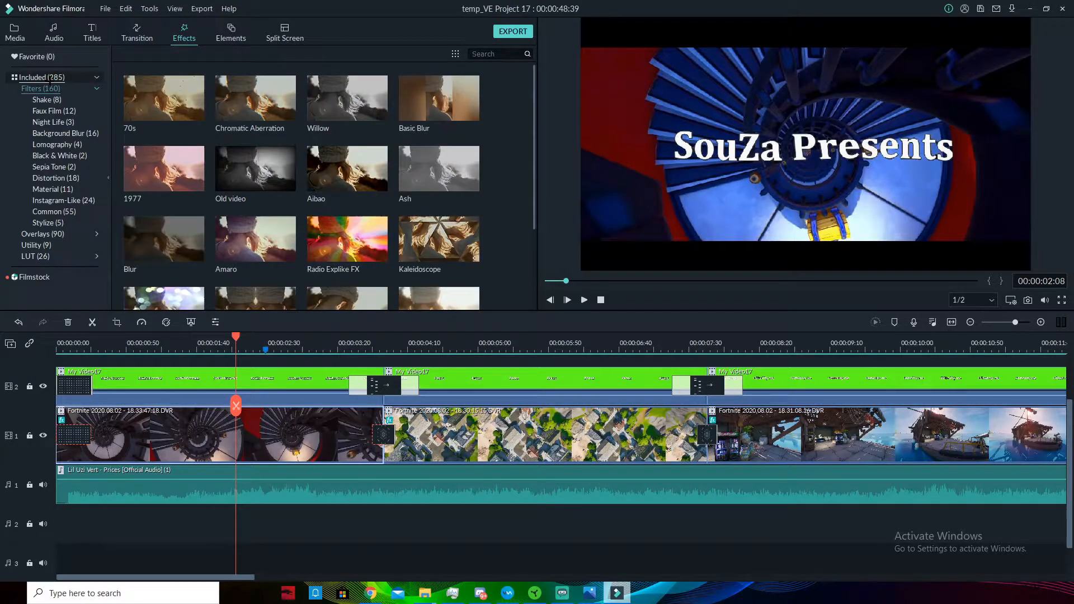
{"action": "left_click", "coordinate": [49, 78]}
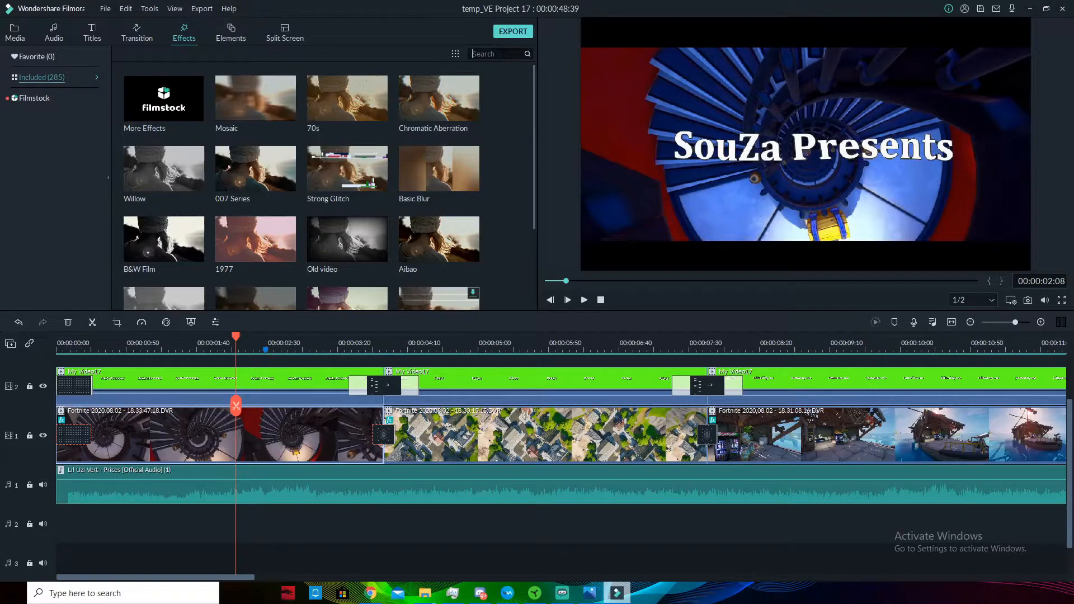
{"action": "type", "text": "cine"}
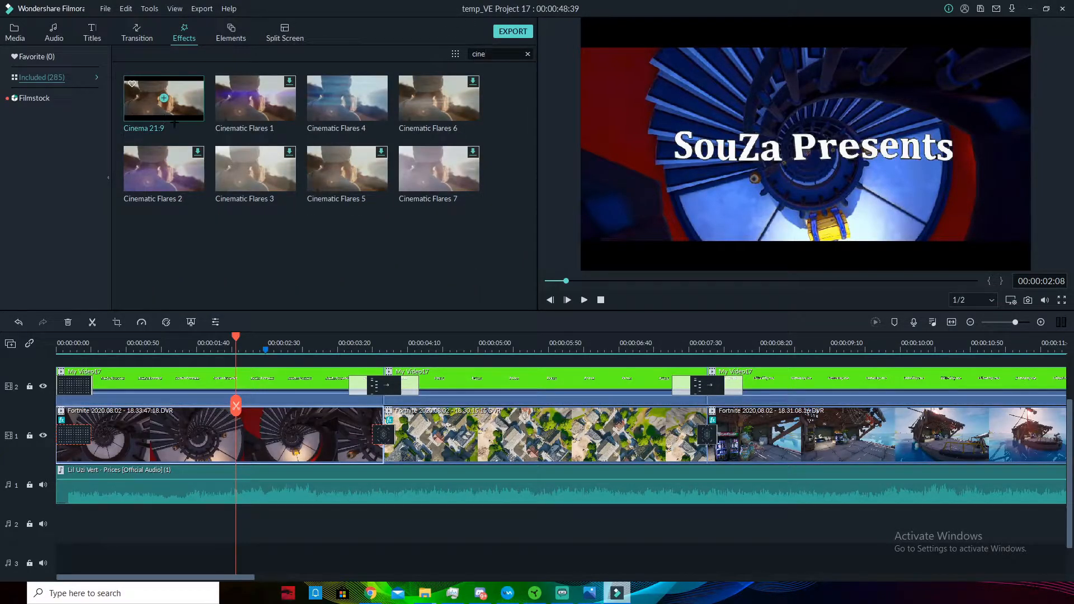
{"action": "left_click_drag", "start_coordinate": [166, 112], "coordinate": [168, 431]}
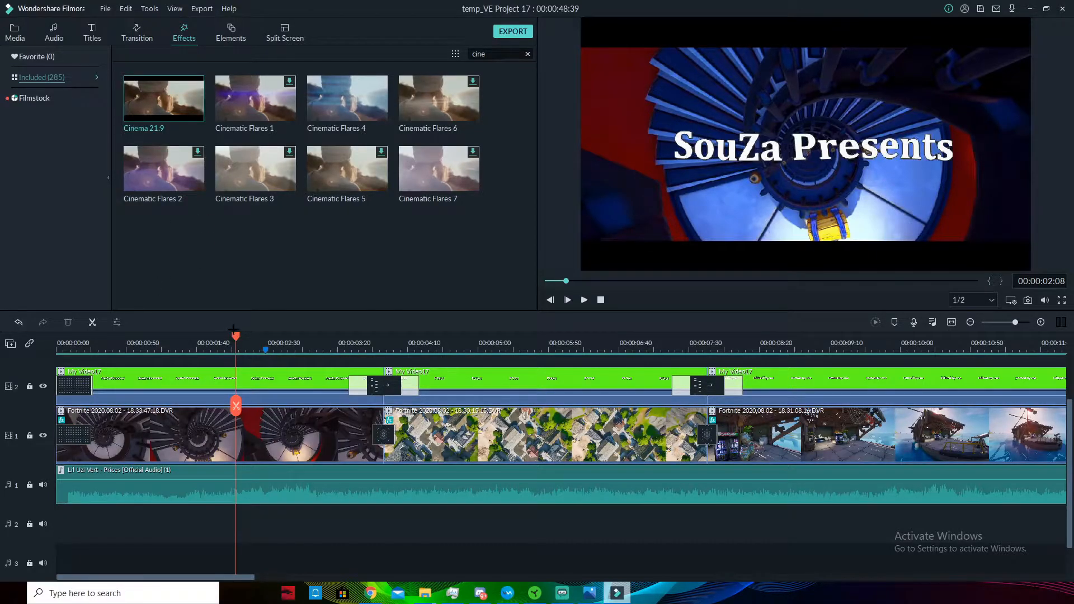
Switch the first clip's Cinema 21:9 effect off and on repeatedly to compare the picture with and without it
{"action": "double_click", "coordinate": [220, 428]}
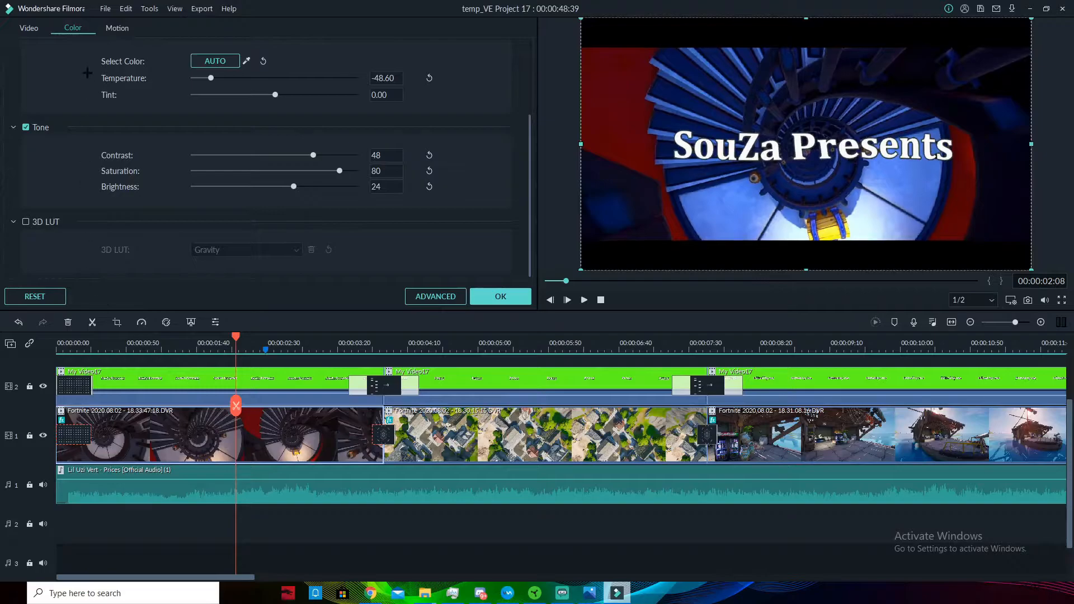
{"action": "left_click", "coordinate": [29, 28]}
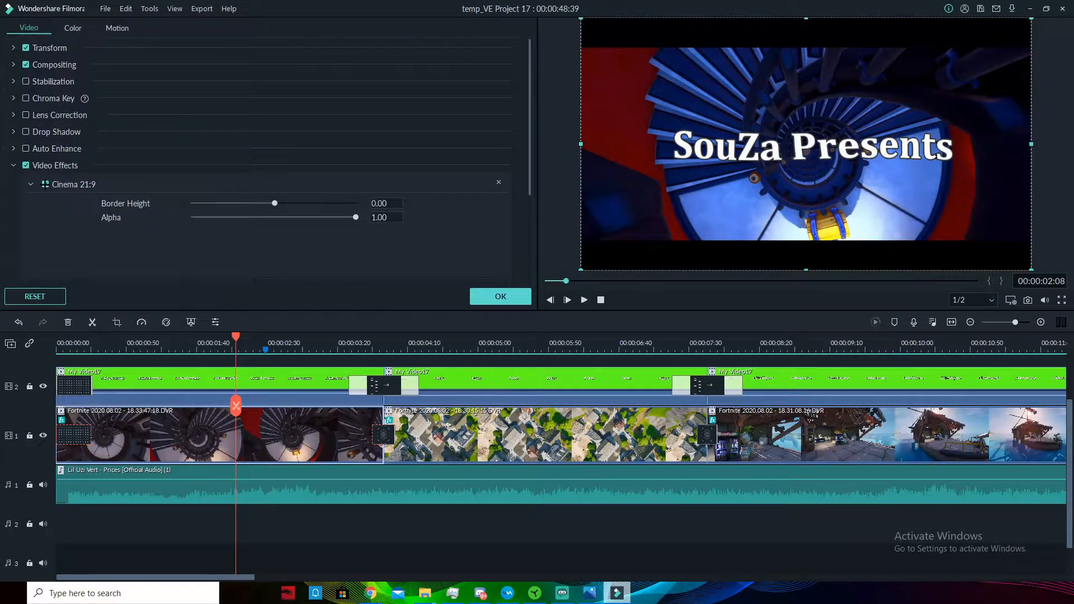
{"action": "left_click", "coordinate": [46, 184]}
{"action": "left_click", "coordinate": [46, 184]}
{"action": "left_click", "coordinate": [46, 184]}
{"action": "left_click", "coordinate": [46, 184]}
{"action": "left_click", "coordinate": [46, 184]}
{"action": "left_click", "coordinate": [46, 184]}
{"action": "left_click", "coordinate": [46, 184]}
{"action": "left_click", "coordinate": [484, 299]}
{"action": "left_click_drag", "start_coordinate": [240, 341], "coordinate": [279, 357]}
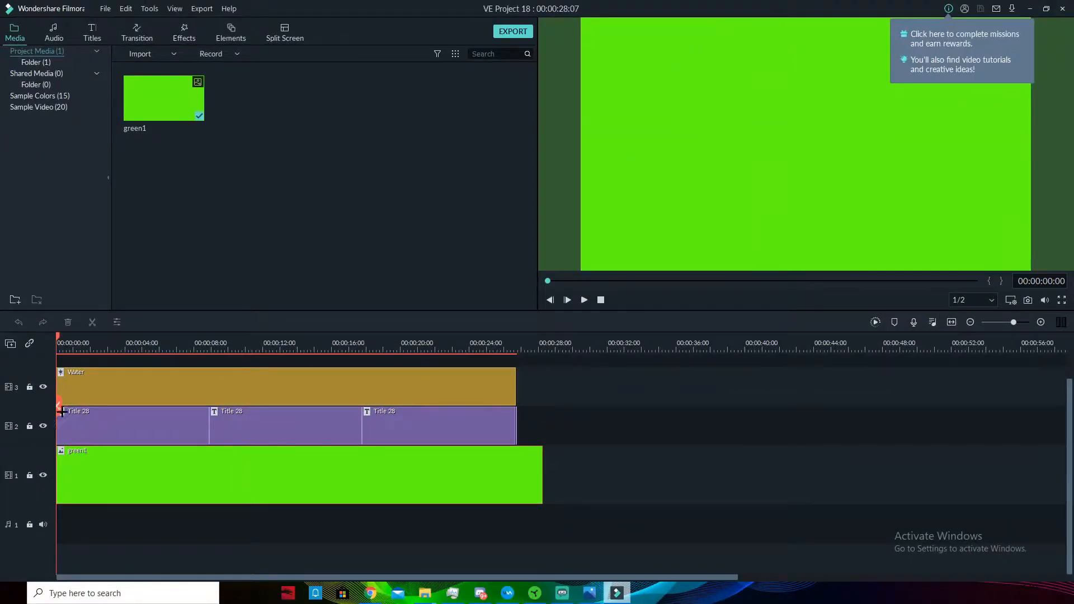
Inspect the first title over the green background and preview the Default Title preset
{"action": "left_click_drag", "start_coordinate": [56, 339], "coordinate": [87, 361]}
{"action": "left_click", "coordinate": [89, 28]}
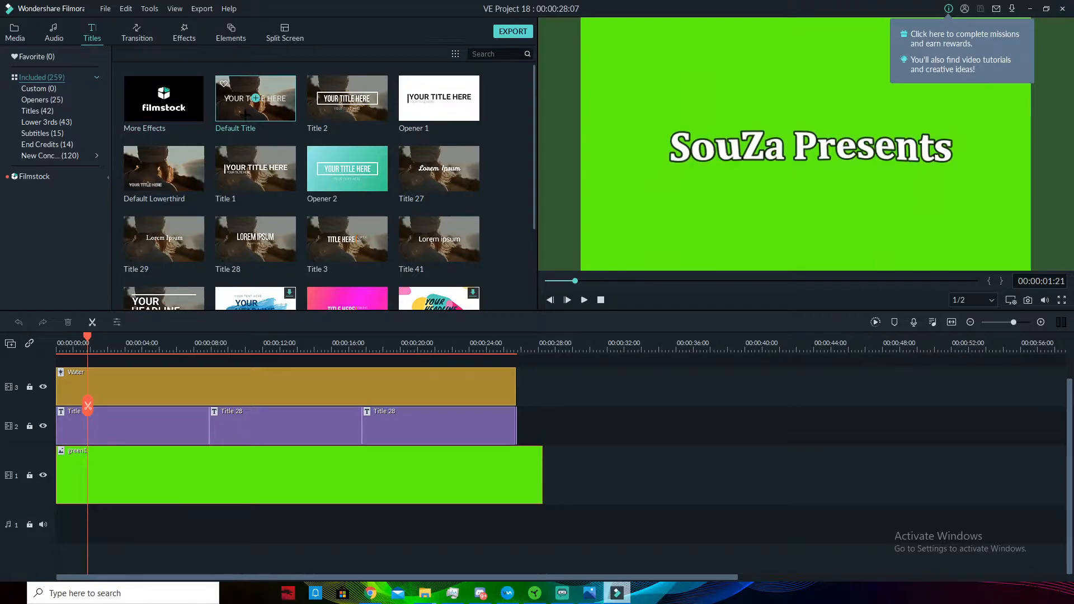
{"action": "left_click", "coordinate": [255, 97]}
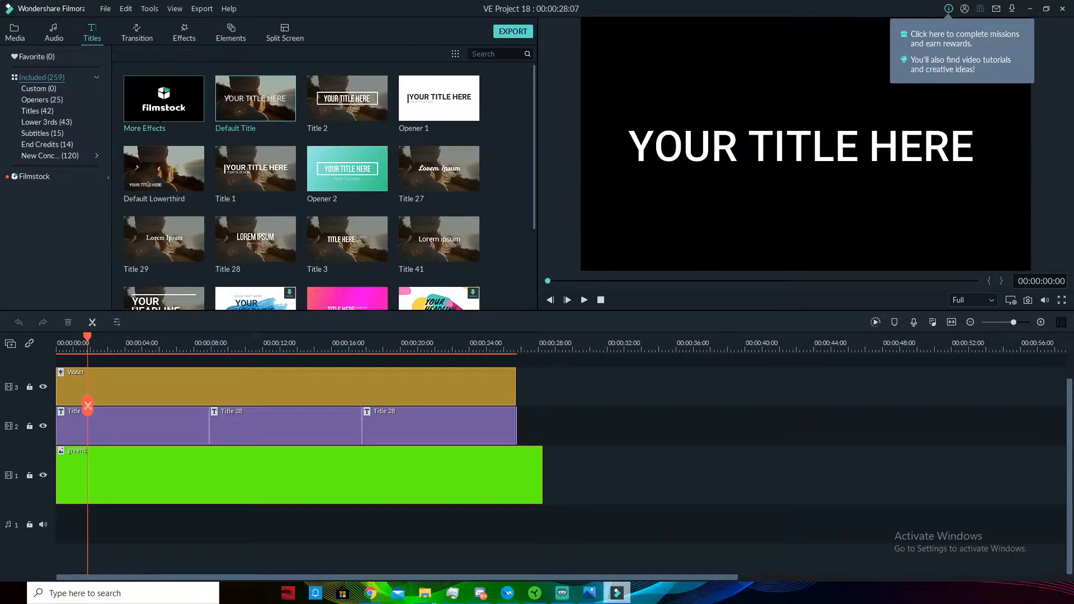
Try the sample text "Sndf" in the first title on the timeline and erase it again
{"action": "double_click", "coordinate": [140, 412]}
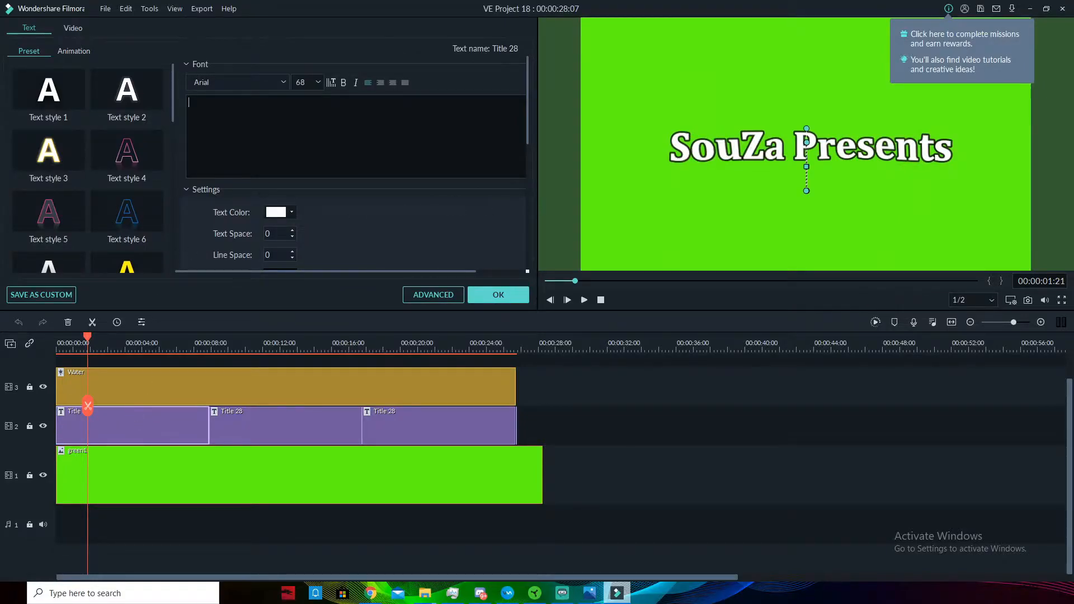
{"action": "left_click_drag", "start_coordinate": [88, 406], "coordinate": [163, 367]}
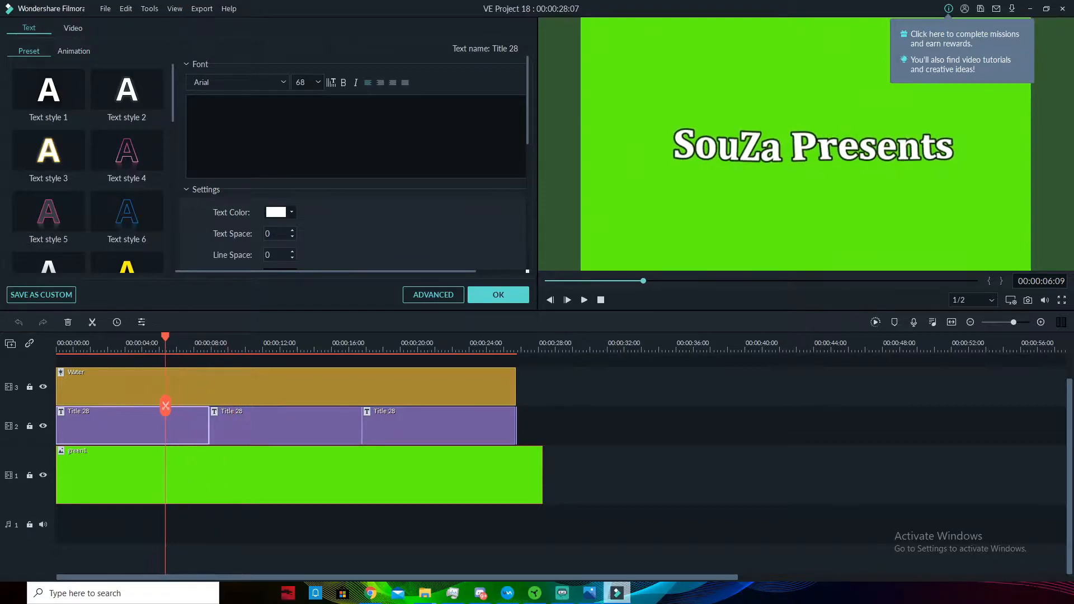
{"action": "type", "text": "Sndf"}
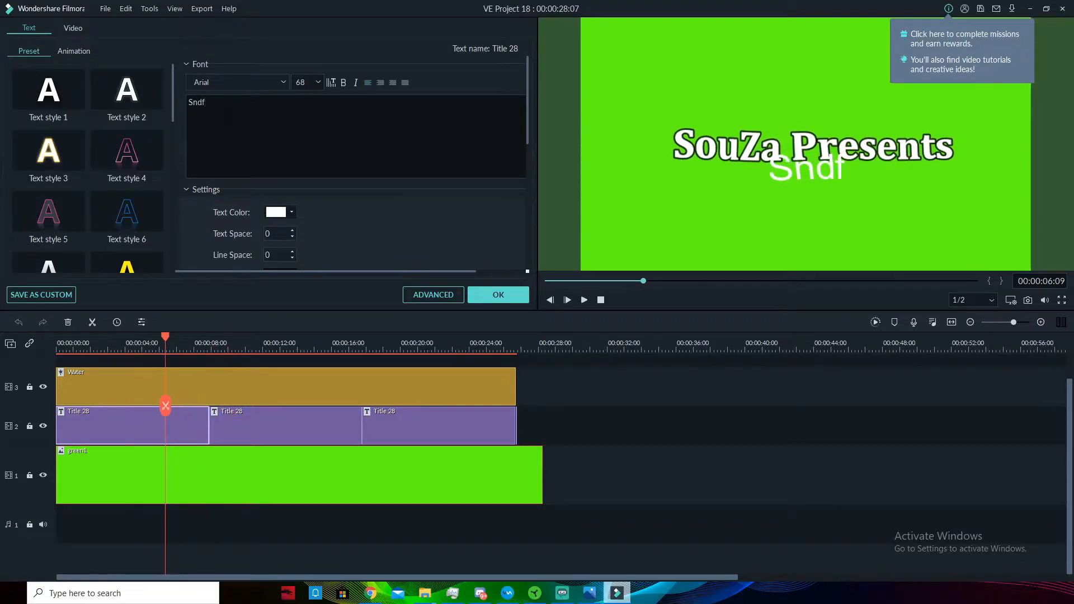
{"action": "key", "text": "BackSpace"}
{"action": "key", "text": "BackSpace"}
{"action": "key", "text": "BackSpace"}
{"action": "key", "text": "BackSpace"}
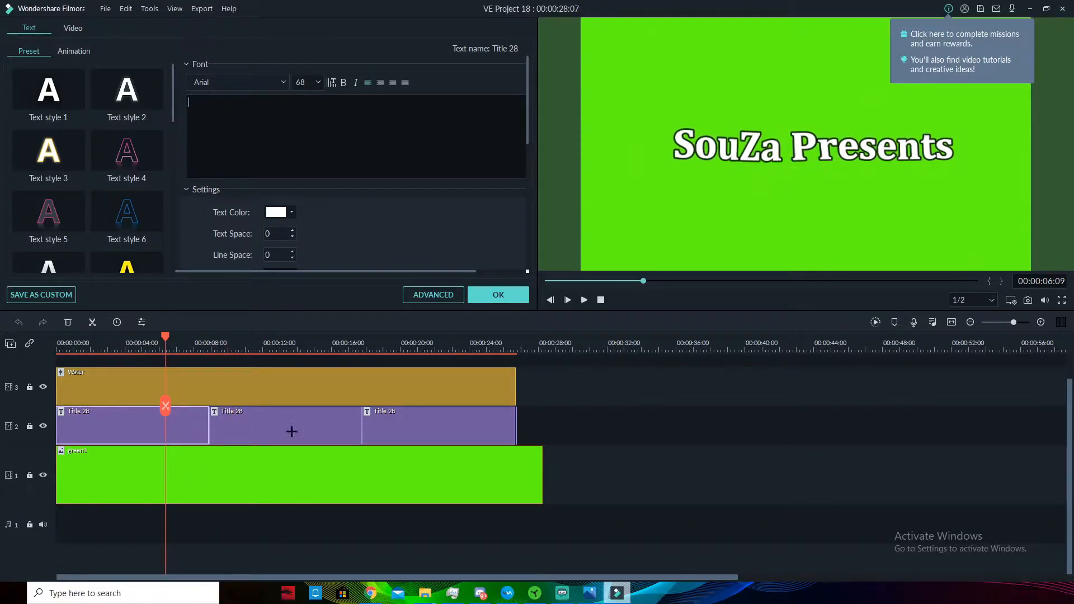
{"action": "left_click", "coordinate": [235, 522]}
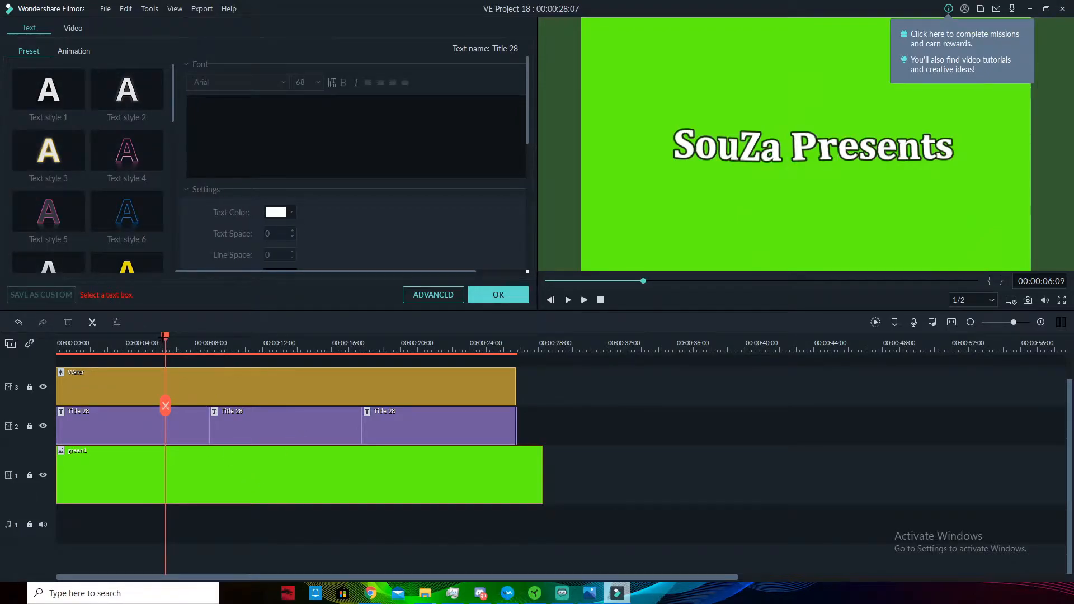
Split the water overlay, the second title and the green background at about 11 seconds, and preview the third title
{"action": "left_click", "coordinate": [163, 424]}
{"action": "left_click_drag", "start_coordinate": [160, 405], "coordinate": [236, 414]}
{"action": "left_click_drag", "start_coordinate": [263, 413], "coordinate": [248, 415]}
{"action": "left_click", "coordinate": [248, 414]}
{"action": "left_click_drag", "start_coordinate": [247, 414], "coordinate": [407, 397]}
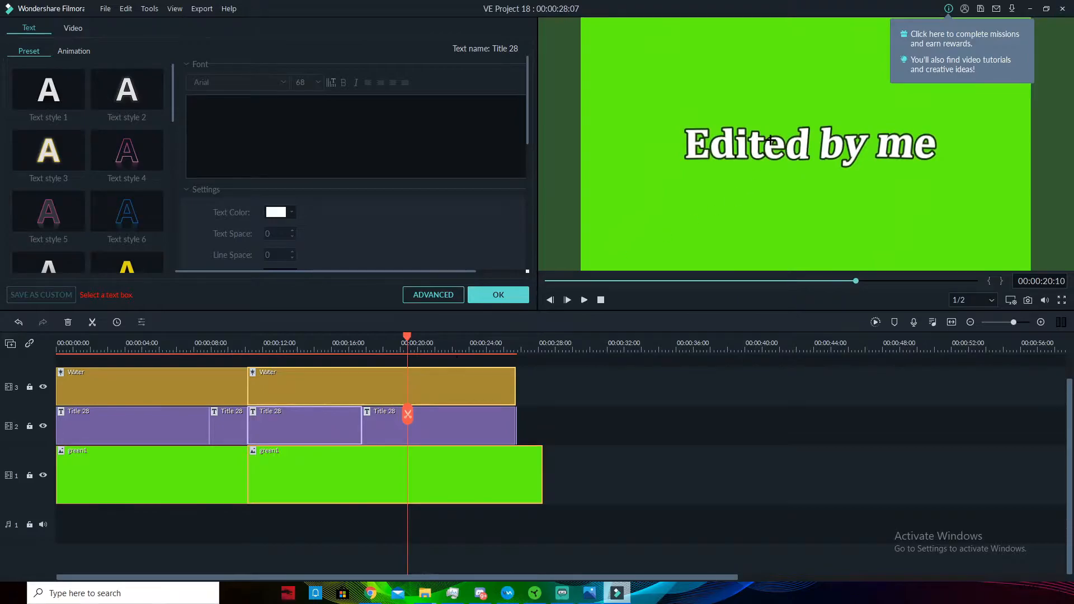
Inspect the second Water effect's Emboss, Steps and Alpha settings and preview the first title at about 2 seconds
{"action": "double_click", "coordinate": [434, 379]}
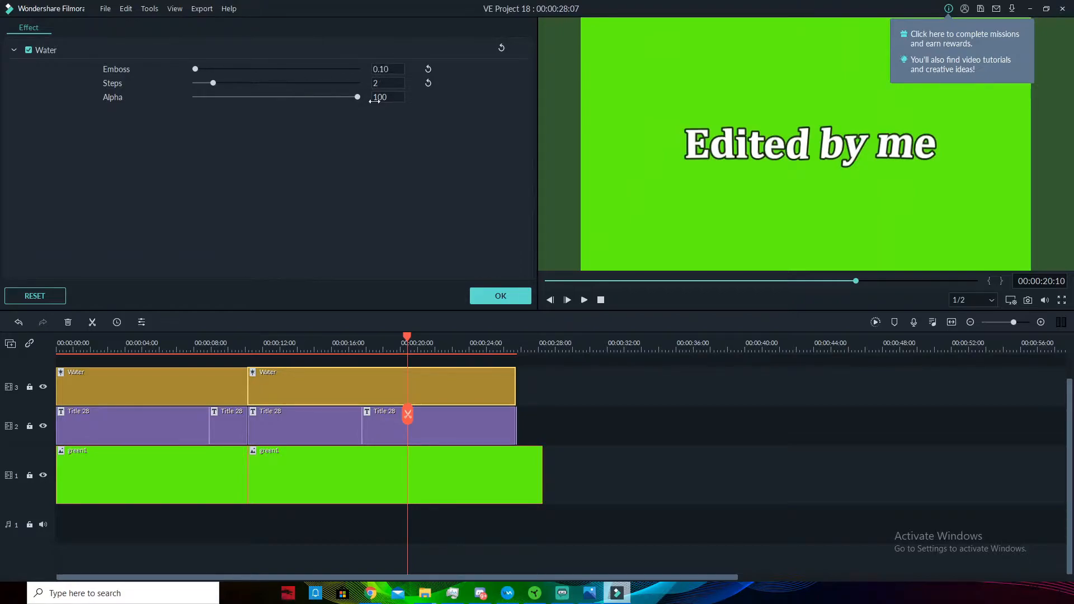
{"action": "left_click_drag", "start_coordinate": [407, 337], "coordinate": [102, 379]}
{"action": "left_click", "coordinate": [500, 287]}
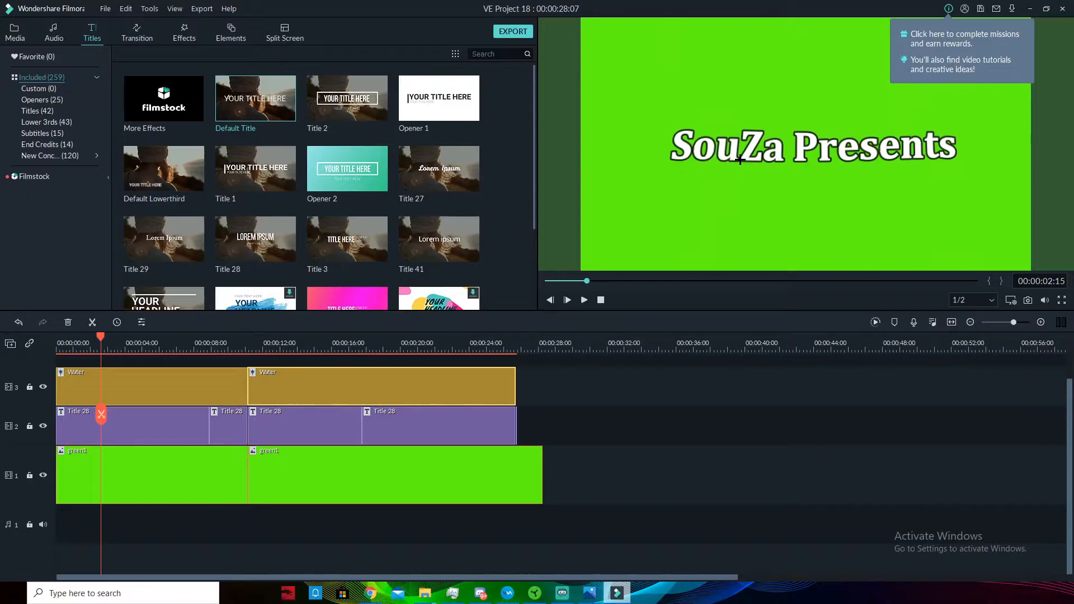
Move the first title and the "Edited by me" title higher in the frame over the green background
{"action": "left_click", "coordinate": [780, 136]}
{"action": "left_click_drag", "start_coordinate": [803, 128], "coordinate": [799, 83]}
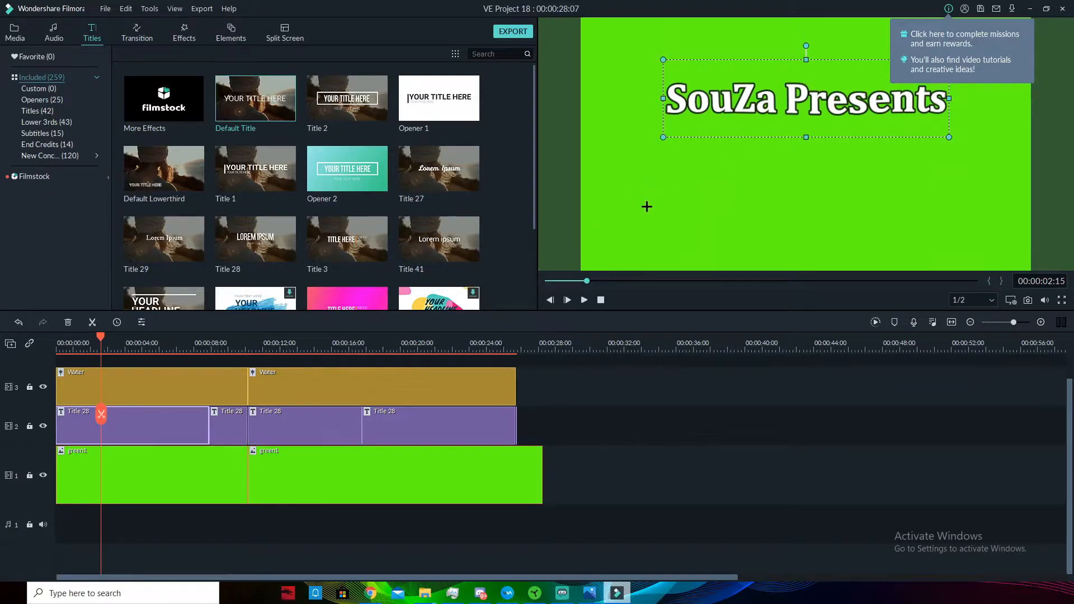
{"action": "left_click", "coordinate": [225, 416]}
{"action": "left_click", "coordinate": [778, 100]}
{"action": "left_click_drag", "start_coordinate": [795, 81], "coordinate": [795, 69]}
{"action": "left_click", "coordinate": [325, 416]}
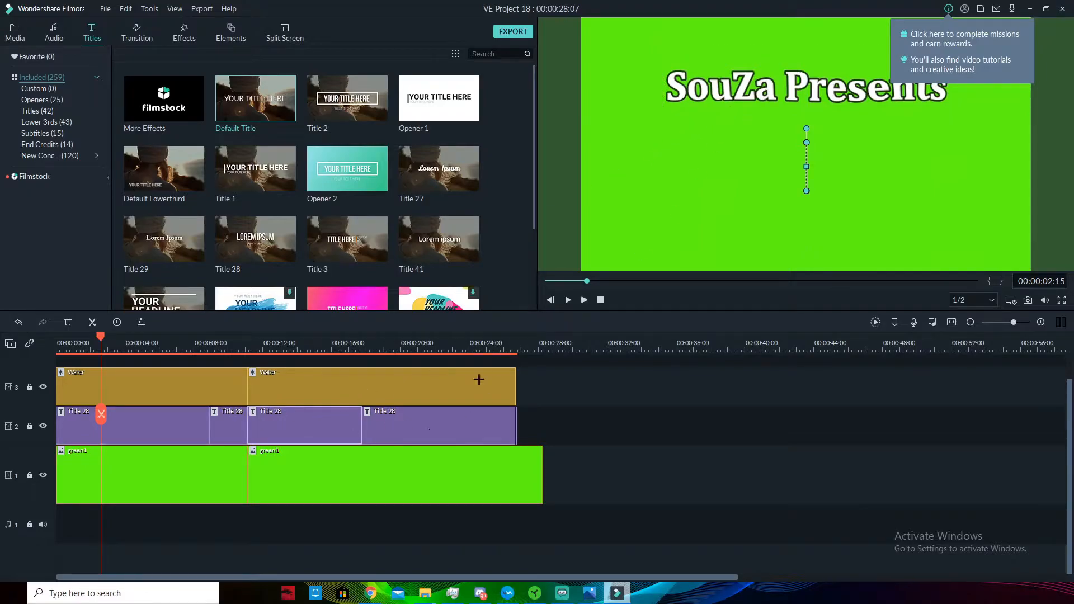
{"action": "left_click_drag", "start_coordinate": [100, 338], "coordinate": [421, 380]}
{"action": "left_click_drag", "start_coordinate": [836, 141], "coordinate": [824, 99]}
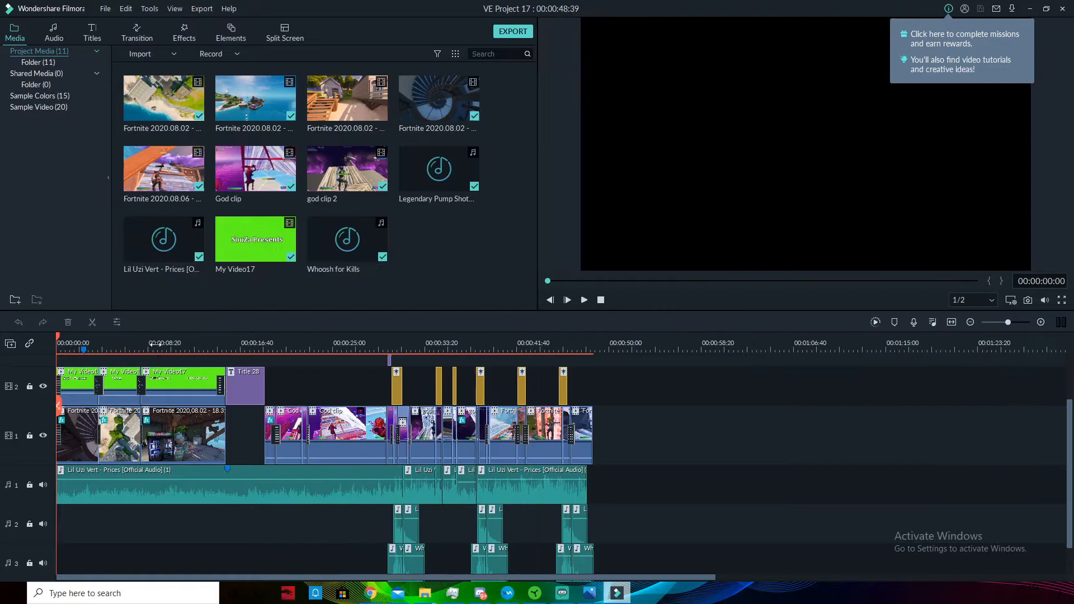
Sample the green background as the Chroma Key color of the first My Video17 clip in VE Project 17
{"action": "left_click_drag", "start_coordinate": [155, 344], "coordinate": [403, 370]}
{"action": "left_click", "coordinate": [241, 387]}
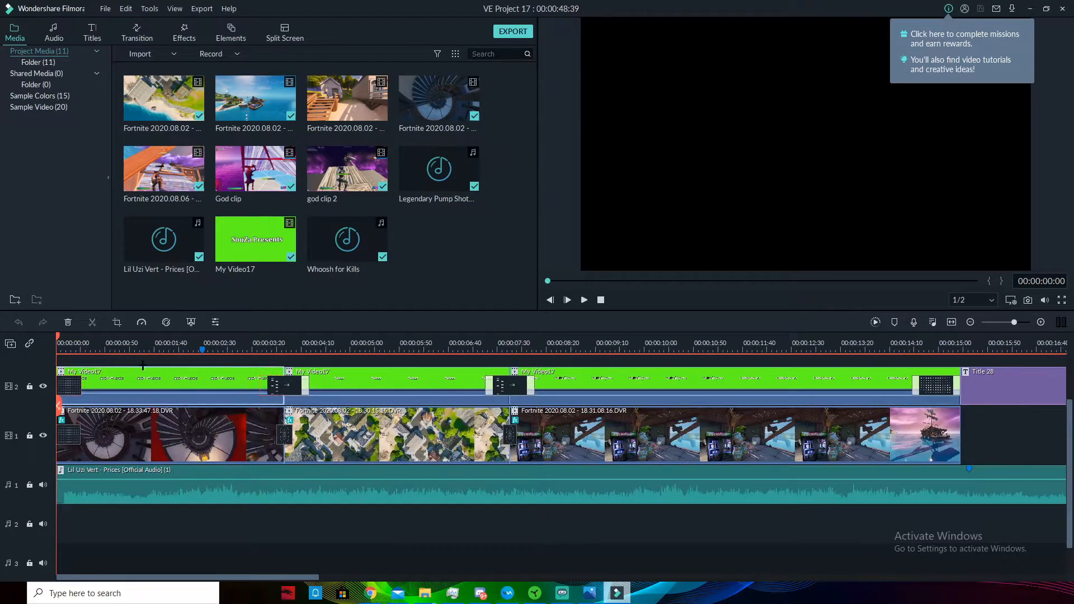
{"action": "left_click_drag", "start_coordinate": [59, 403], "coordinate": [176, 352]}
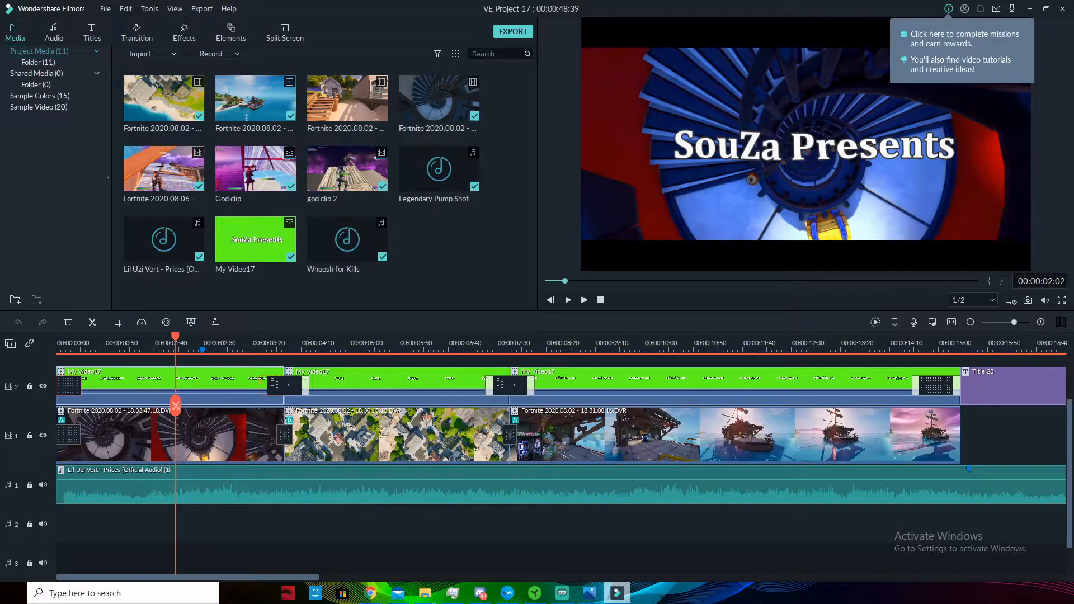
{"action": "right_click", "coordinate": [214, 373]}
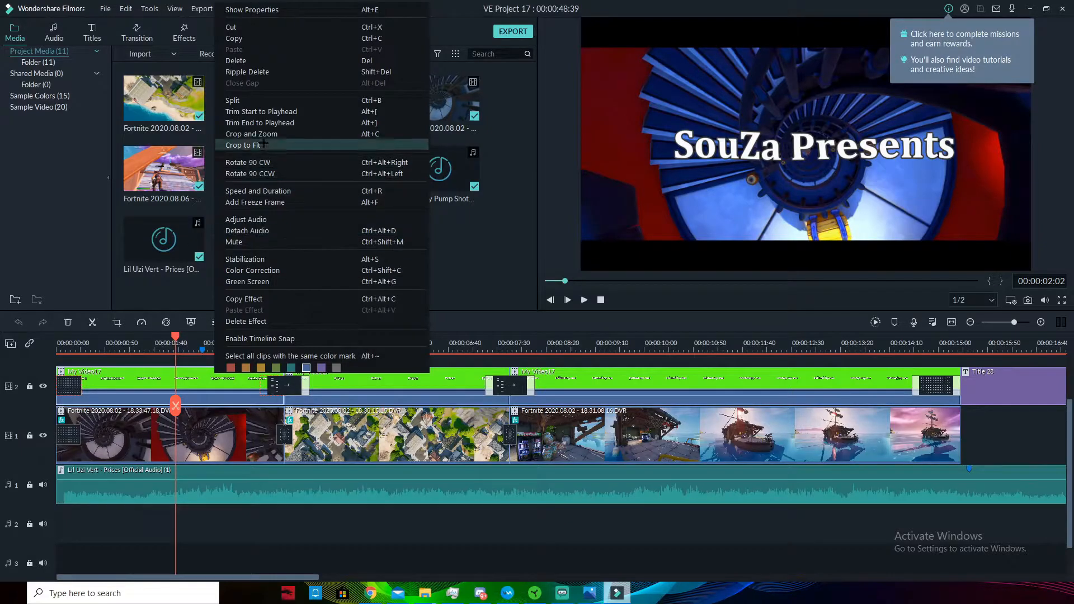
{"action": "left_click", "coordinate": [260, 281]}
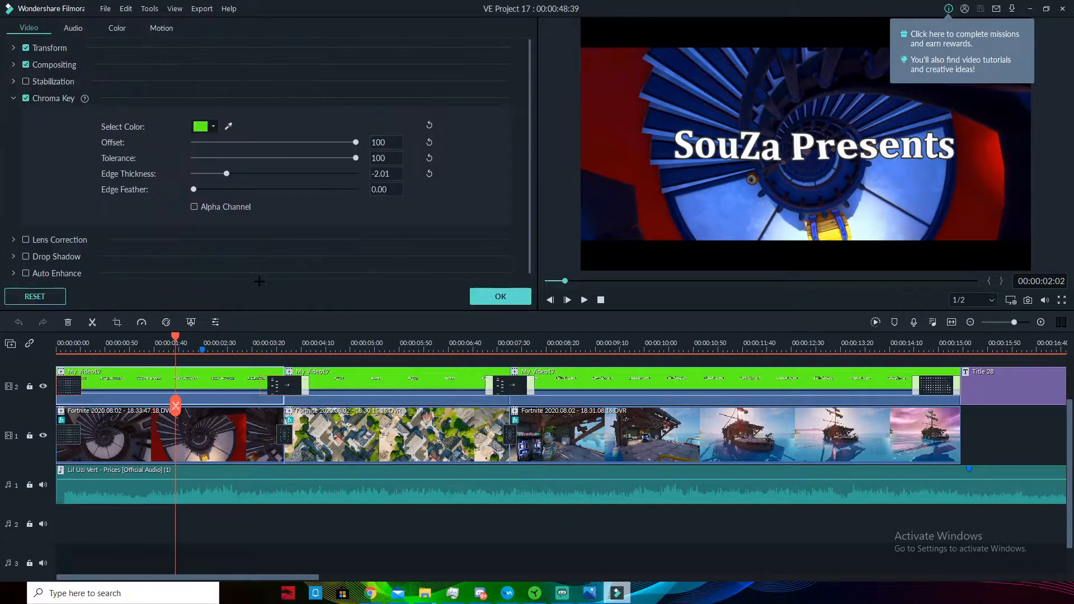
{"action": "left_click", "coordinate": [228, 126]}
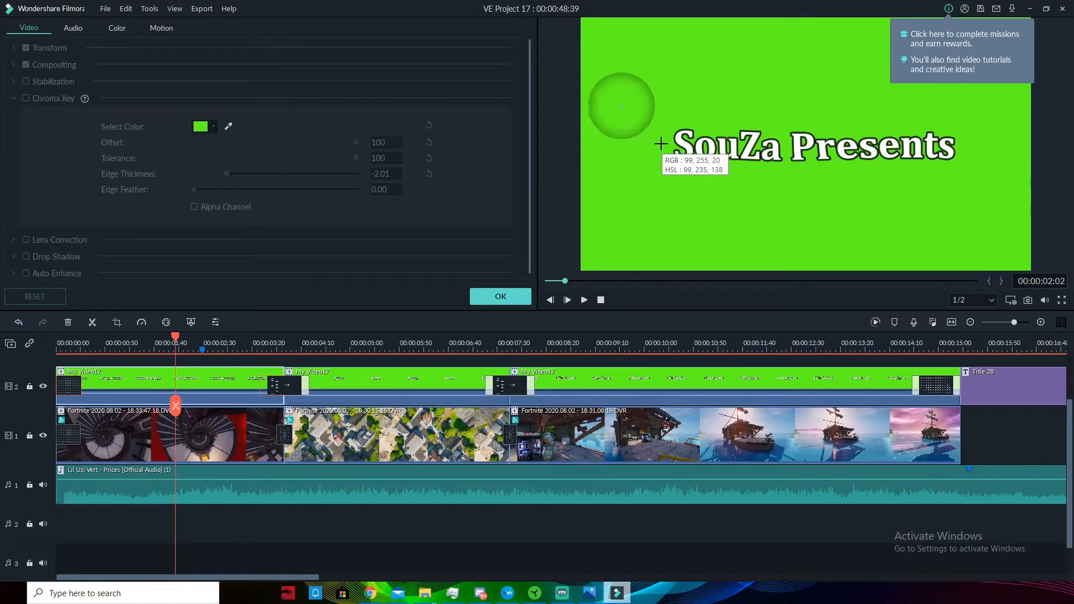
{"action": "left_click", "coordinate": [672, 99]}
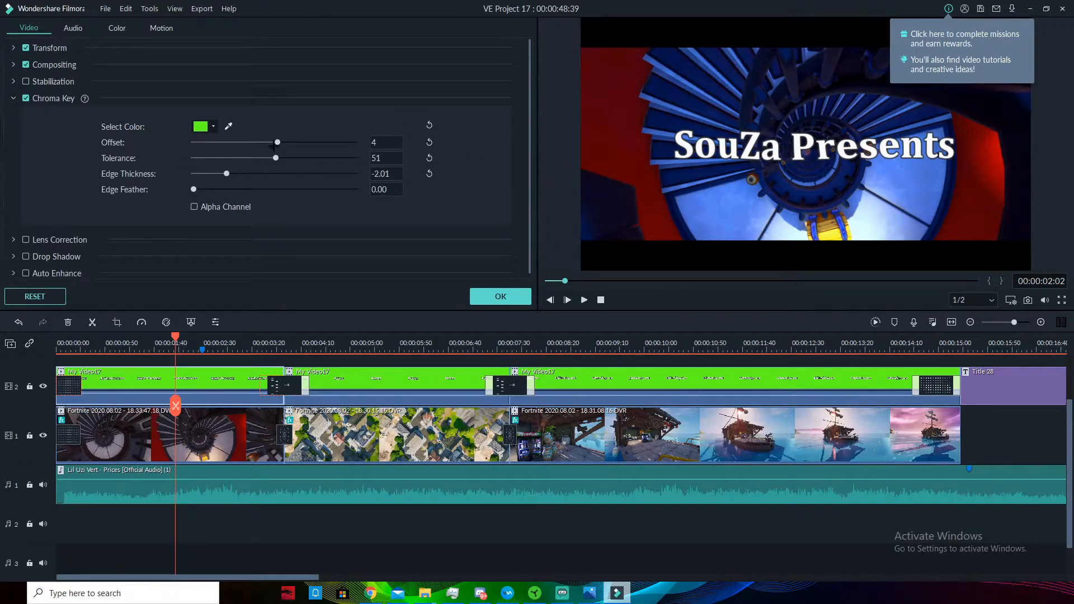
Set the first My Video17 clip's Chroma Key Offset and Tolerance to 100 and its Edge Thickness to -0.71
{"action": "left_click_drag", "start_coordinate": [335, 142], "coordinate": [364, 150]}
{"action": "left_click_drag", "start_coordinate": [287, 156], "coordinate": [434, 158]}
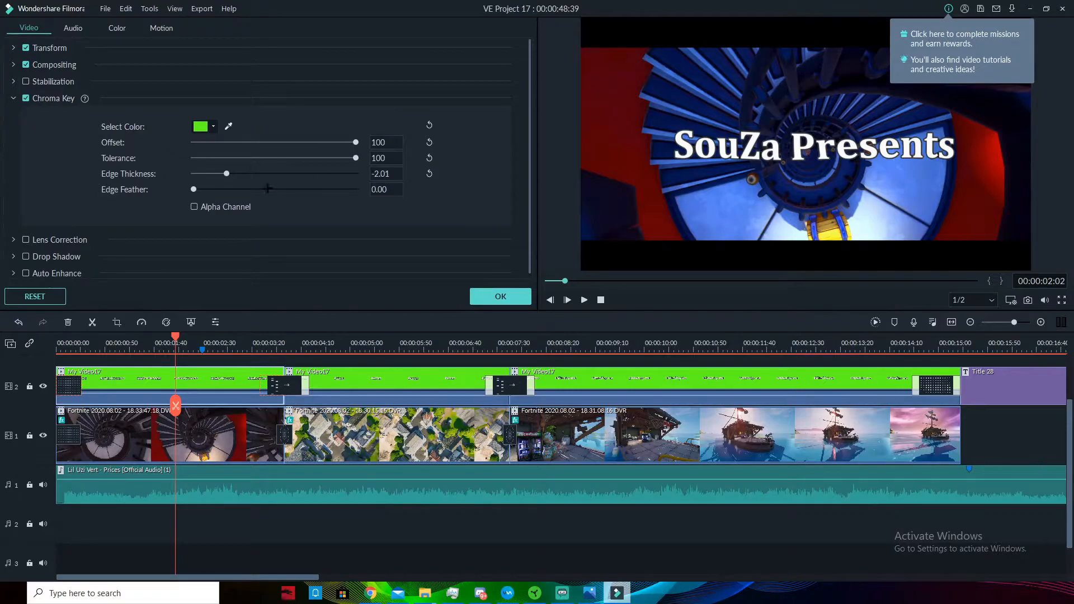
{"action": "left_click", "coordinate": [351, 387]}
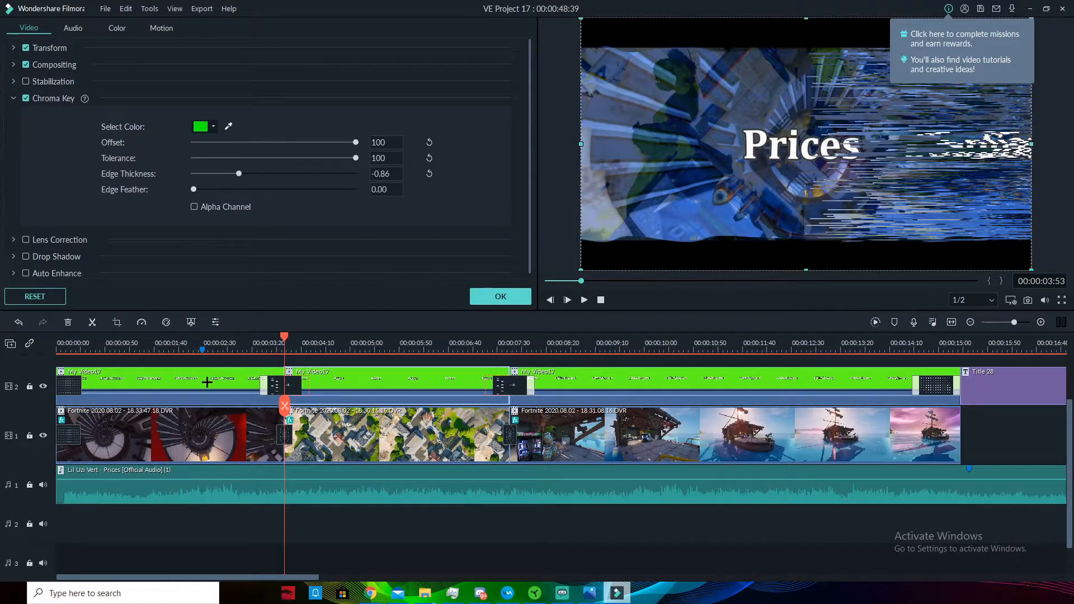
{"action": "mouse_move", "coordinate": [239, 173]}
{"action": "left_mouse_down"}
{"action": "mouse_move", "coordinate": [219, 170]}
{"action": "mouse_move", "coordinate": [241, 171]}
{"action": "left_mouse_up"}
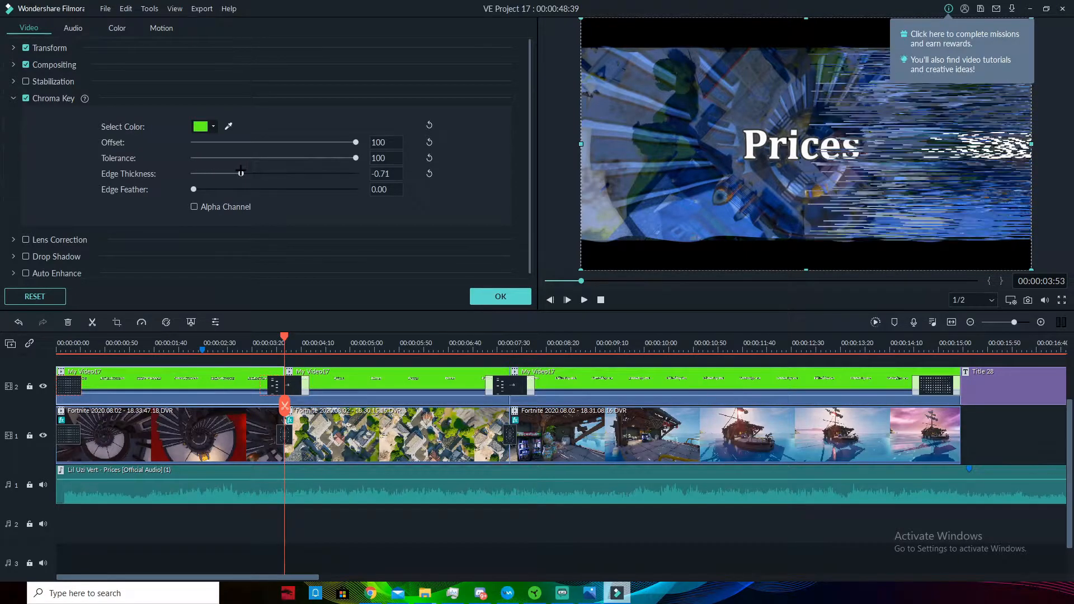
{"action": "left_click", "coordinate": [496, 295]}
Play the intro from the first title into the "Prices" title and examine the transition between them on the timeline
{"action": "left_click", "coordinate": [232, 351]}
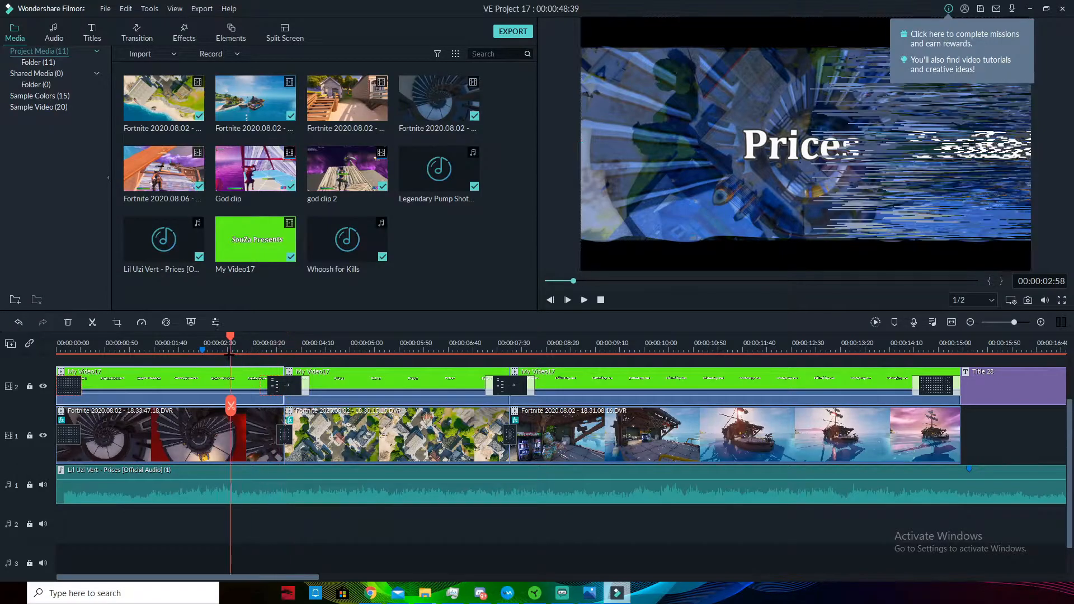
{"action": "left_click", "coordinate": [211, 351]}
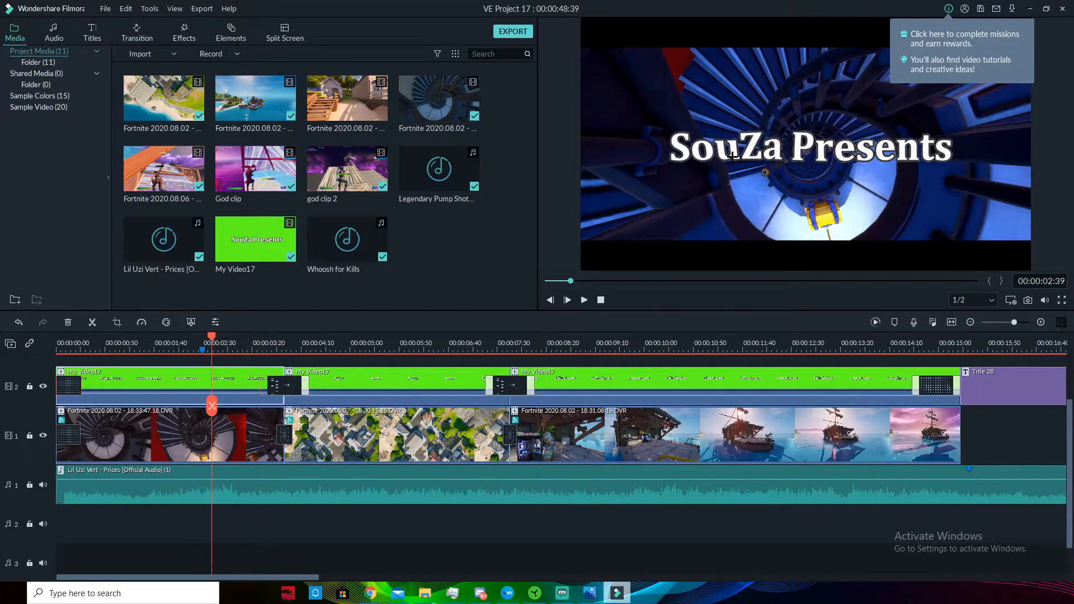
{"action": "key", "text": "space"}
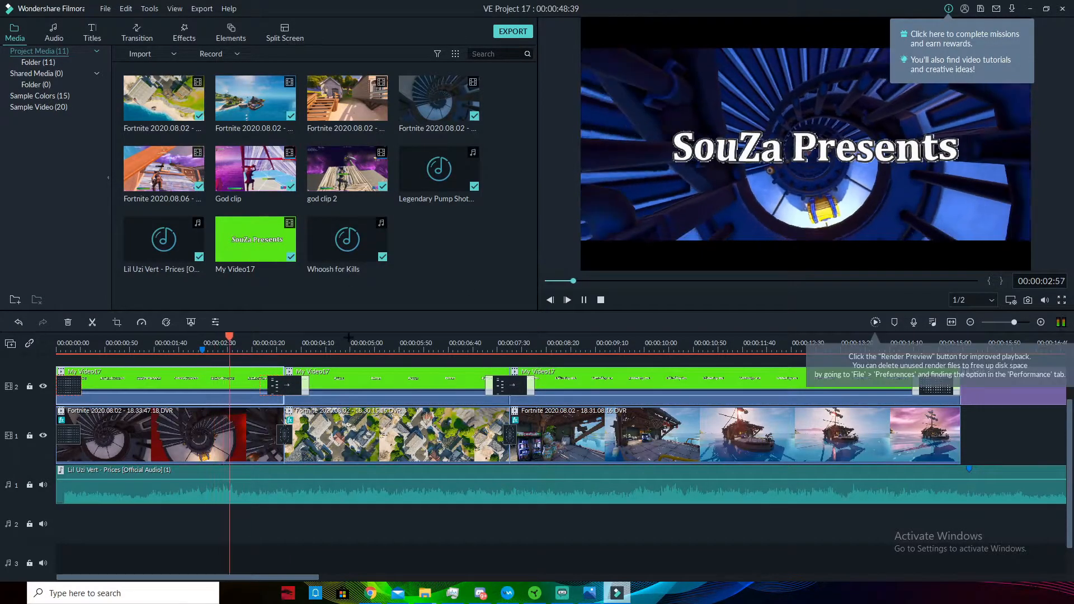
{"action": "key", "text": "space"}
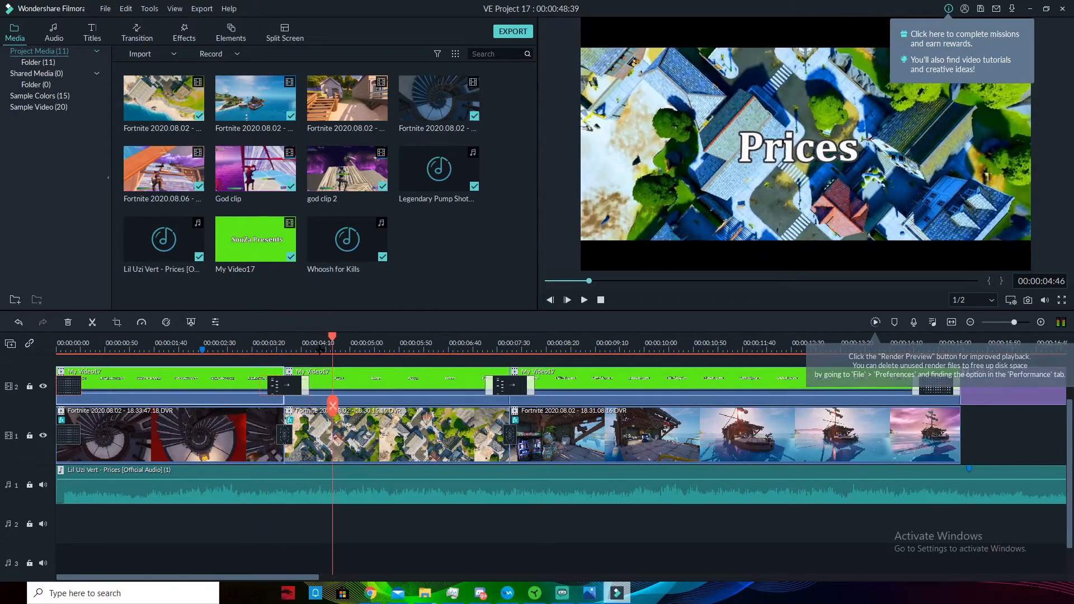
{"action": "left_click_drag", "start_coordinate": [330, 336], "coordinate": [289, 378]}
{"action": "left_click", "coordinate": [286, 415]}
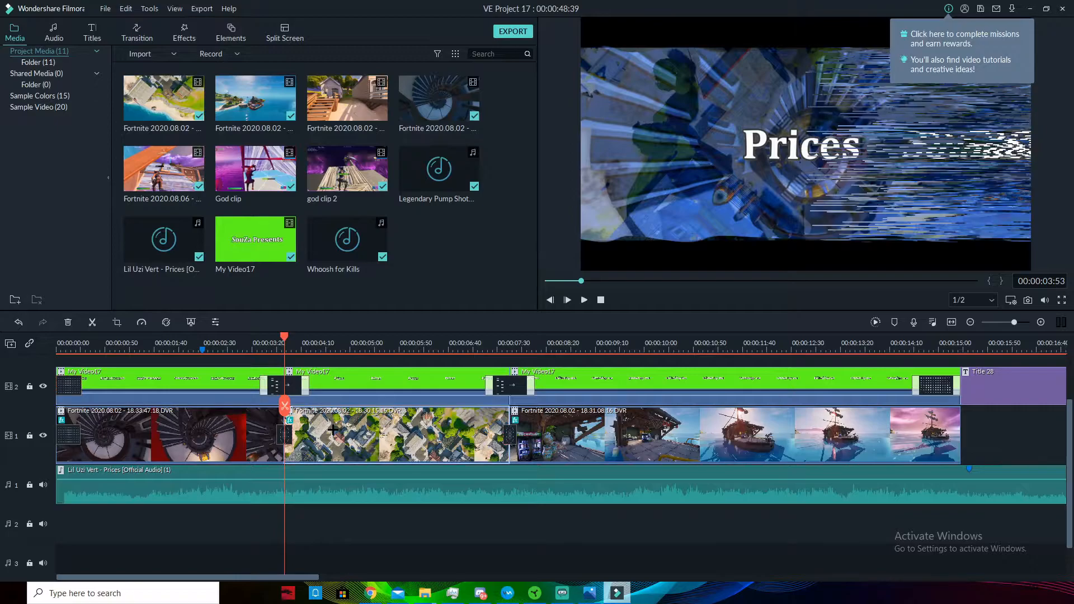
{"action": "left_click", "coordinate": [286, 384]}
{"action": "left_click_drag", "start_coordinate": [292, 350], "coordinate": [349, 343]}
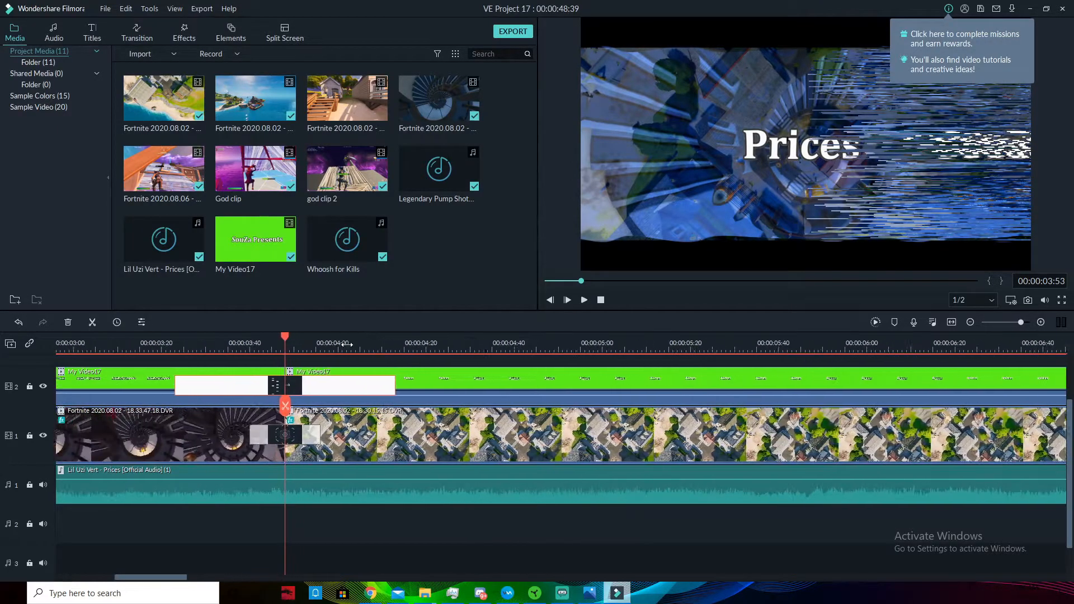
Search the transition library for "win", clear the search and browse to the Wind transition
{"action": "left_click", "coordinate": [137, 33]}
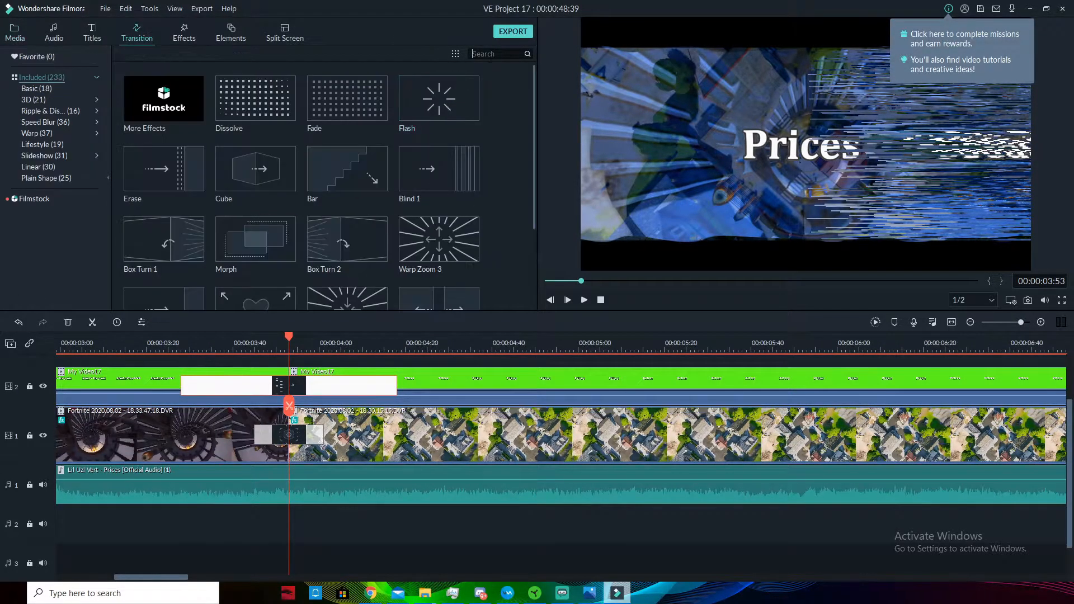
{"action": "left_click", "coordinate": [491, 54]}
{"action": "type", "text": "win"}
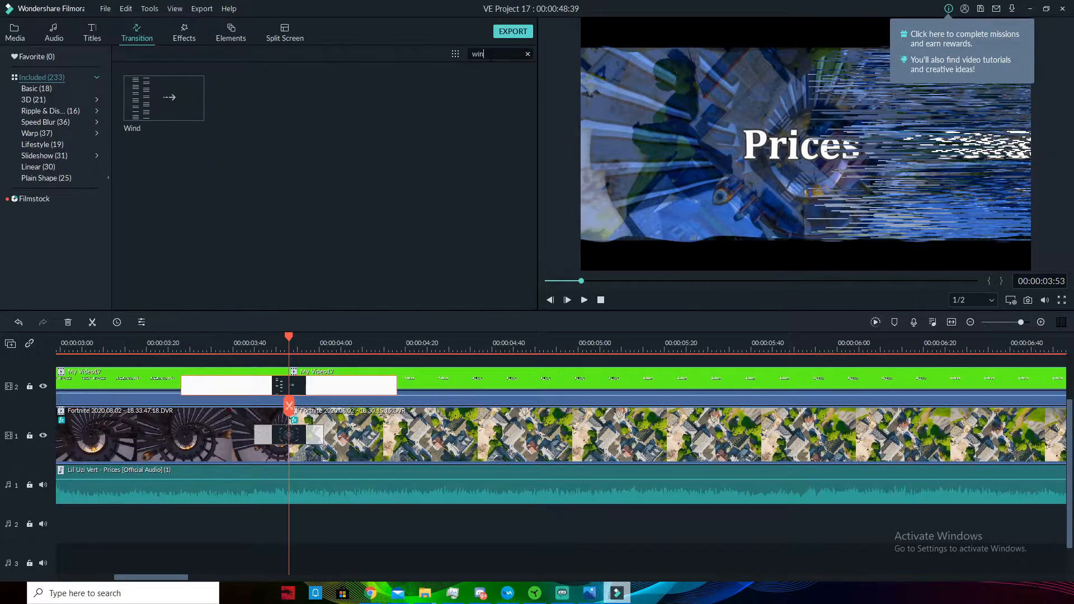
{"action": "key", "text": "BackSpace"}
{"action": "key", "text": "BackSpace"}
{"action": "key", "text": "BackSpace"}
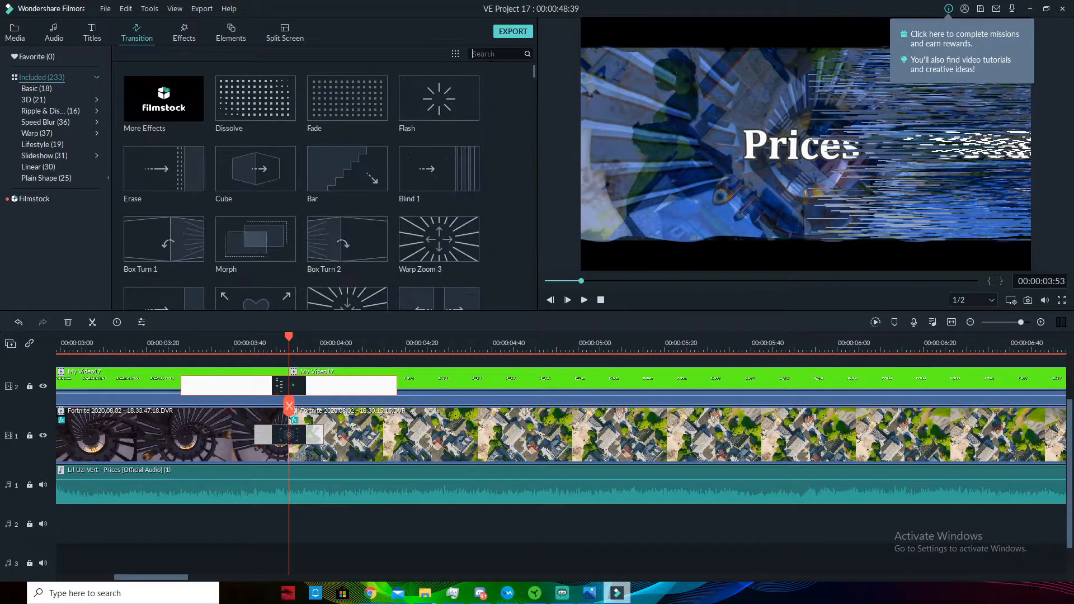
{"action": "scroll", "coordinate": [439, 100], "scroll_direction": "down", "scroll_amount": 3}
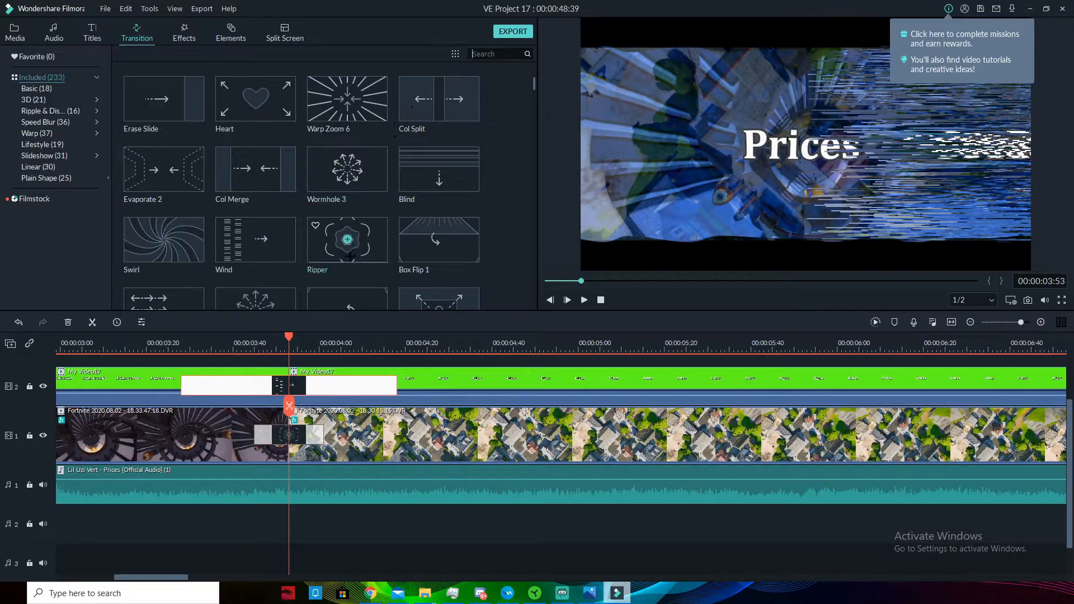
Play the intro again from about 3 seconds to review the Wind transition into the "Prices" title
{"action": "left_click", "coordinate": [276, 341]}
{"action": "left_click_drag", "start_coordinate": [273, 340], "coordinate": [138, 362]}
{"action": "scroll", "coordinate": [257, 343], "scroll_direction": "down", "scroll_amount": 4}
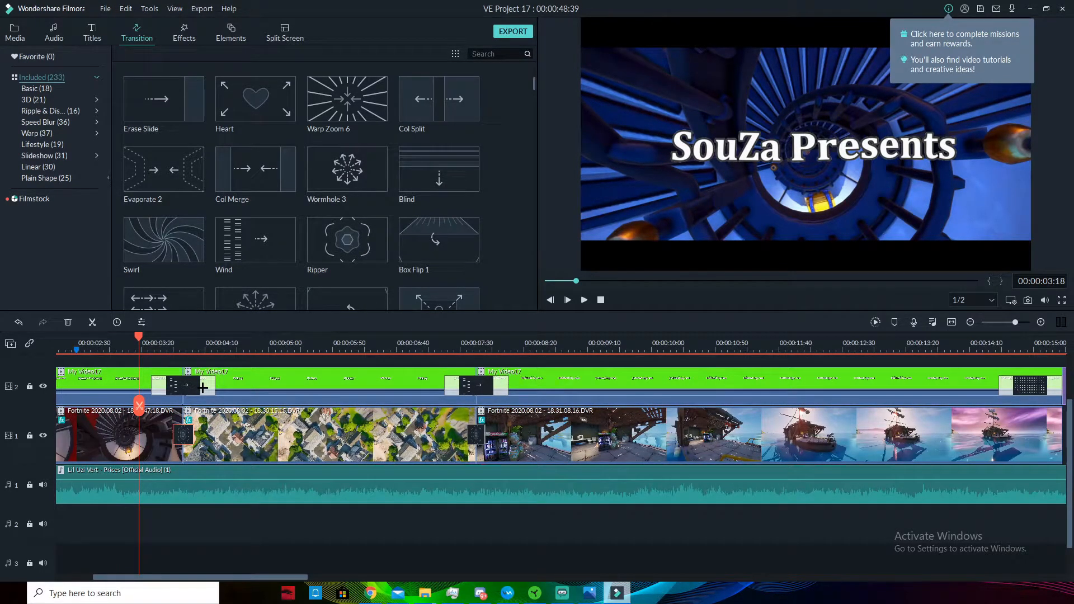
{"action": "key", "text": "space"}
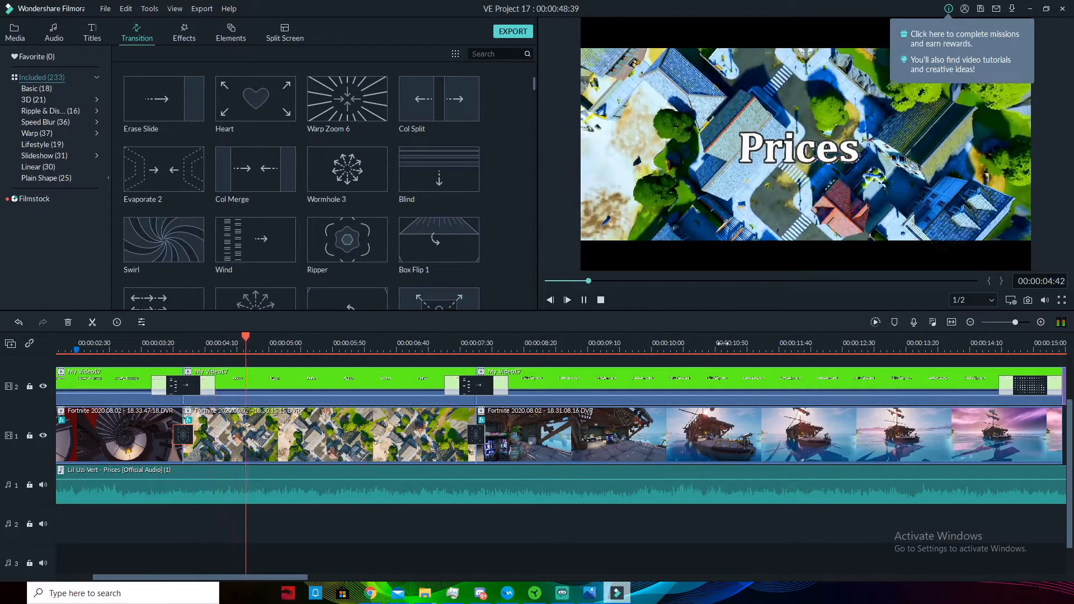
{"action": "left_click_drag", "start_coordinate": [945, 346], "coordinate": [632, 361]}
{"action": "key", "text": "space"}
Scrub the timeline through the "LIKE??" title to the start of the first God clip at about 19 seconds
{"action": "left_click_drag", "start_coordinate": [319, 339], "coordinate": [284, 354]}
{"action": "left_click_drag", "start_coordinate": [300, 404], "coordinate": [730, 406]}
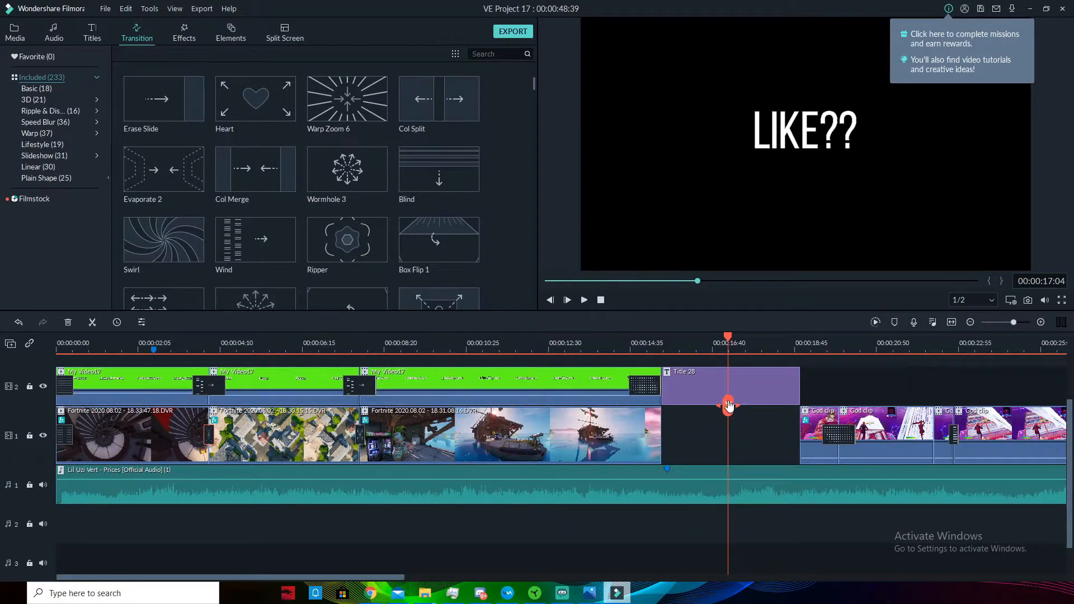
{"action": "left_click_drag", "start_coordinate": [727, 404], "coordinate": [814, 405]}
{"action": "left_click_drag", "start_coordinate": [814, 358], "coordinate": [809, 380]}
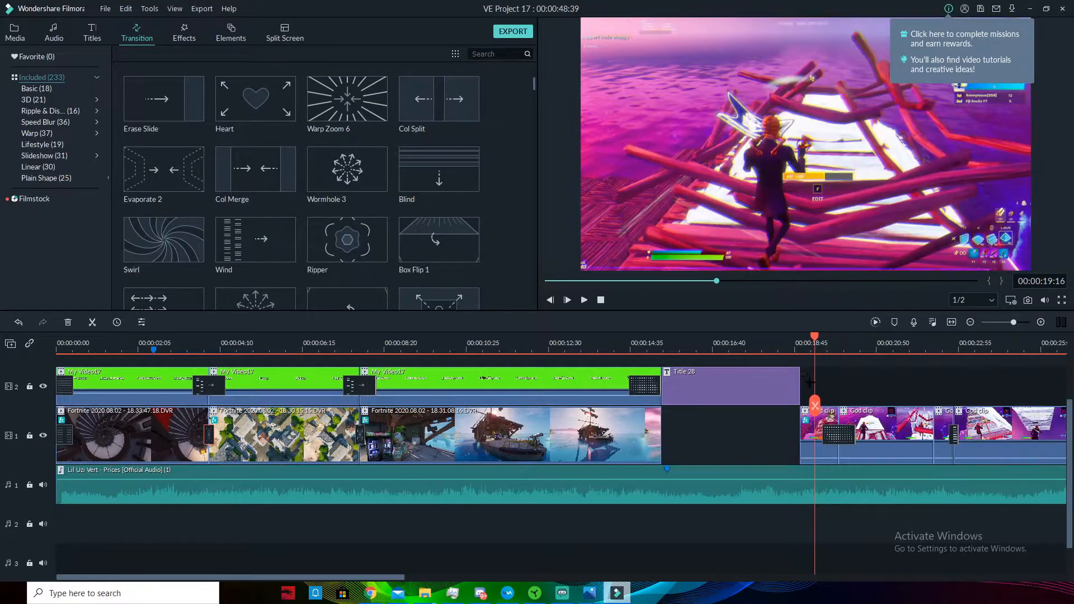
Select the first God clip and search the effects library for "cha" to find the Chaos effects
{"action": "left_click", "coordinate": [809, 426]}
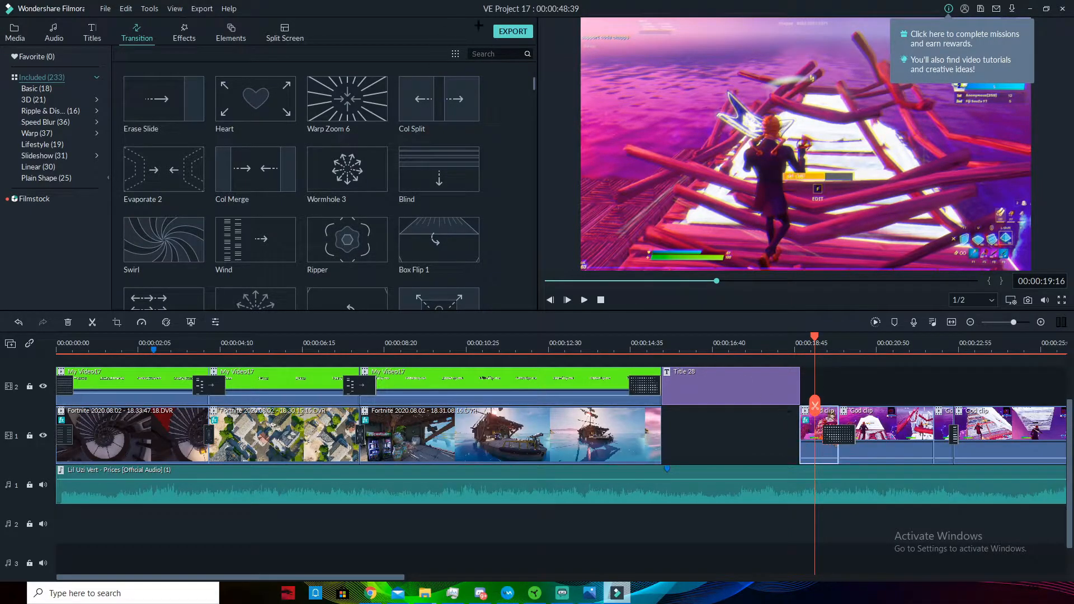
{"action": "left_click", "coordinate": [184, 32]}
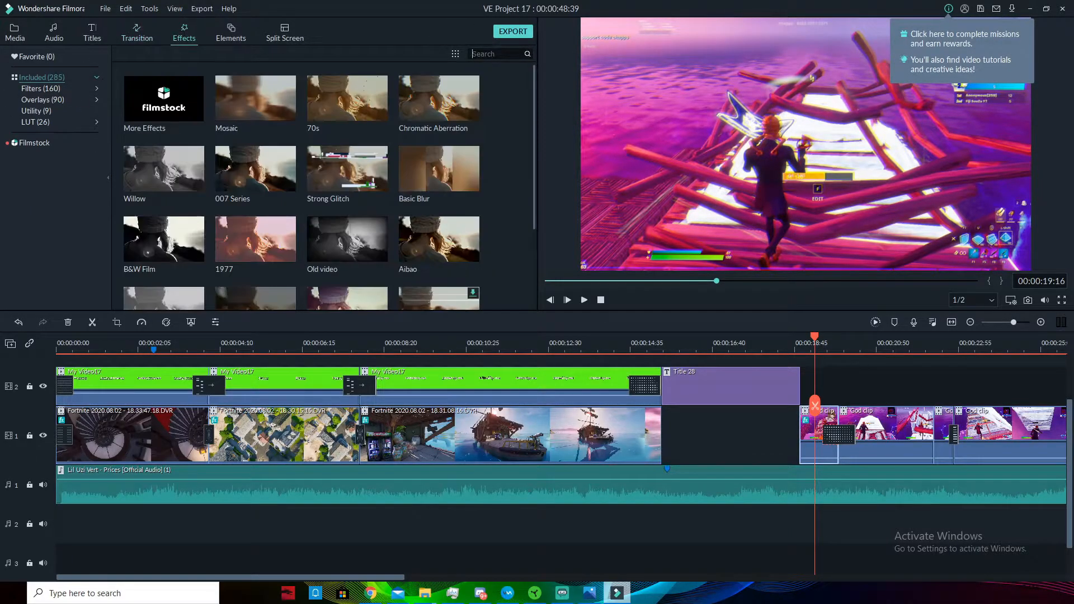
{"action": "type", "text": "cha"}
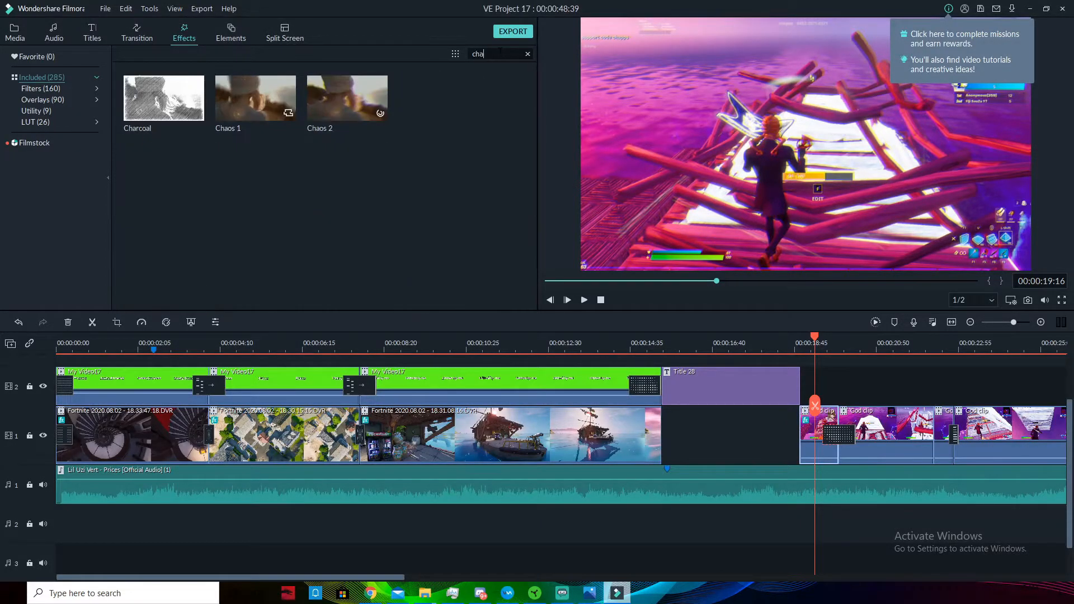
{"action": "left_click_drag", "start_coordinate": [261, 105], "coordinate": [560, 290]}
Show the first God clip's video effects and expand the Chaos 2 parameters to examine its frequency and position values
{"action": "double_click", "coordinate": [813, 435]}
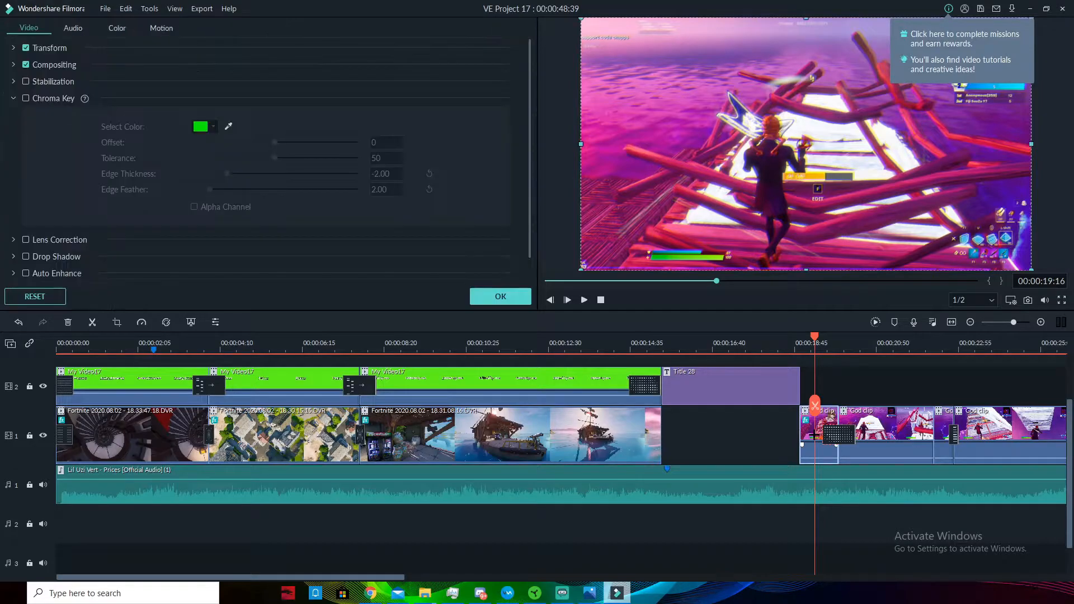
{"action": "scroll", "coordinate": [72, 164], "scroll_direction": "down", "scroll_amount": 1}
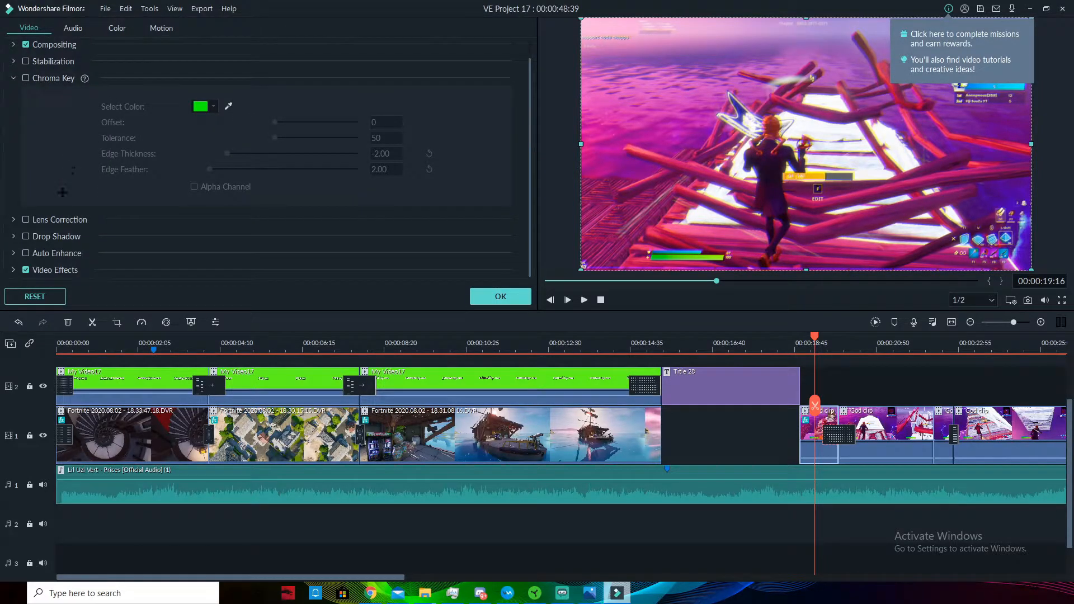
{"action": "left_click", "coordinate": [13, 270]}
{"action": "scroll", "coordinate": [83, 208], "scroll_direction": "down", "scroll_amount": 1}
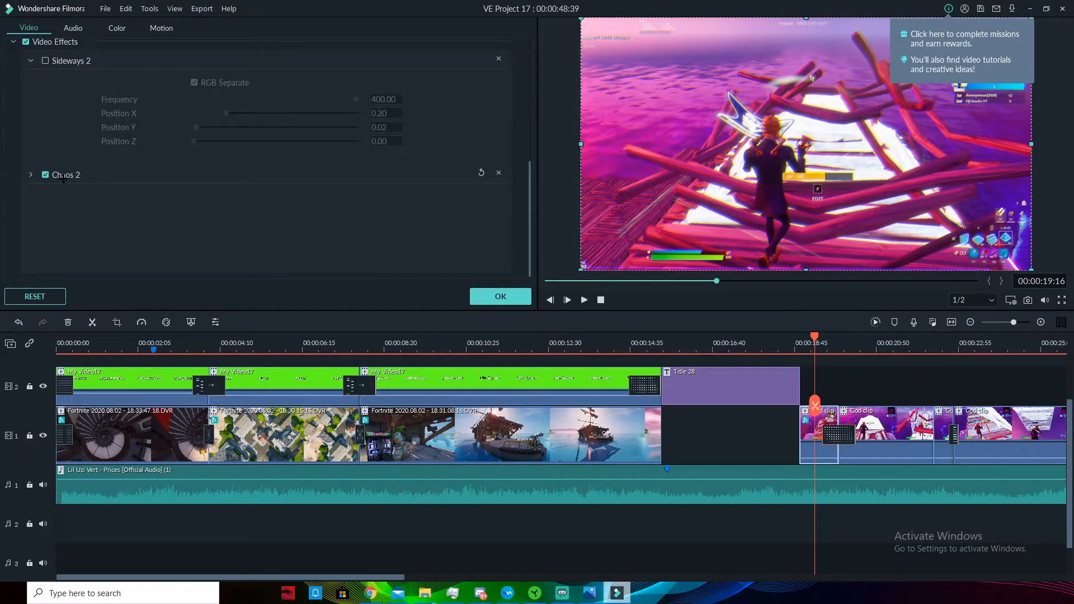
{"action": "left_click", "coordinate": [31, 175]}
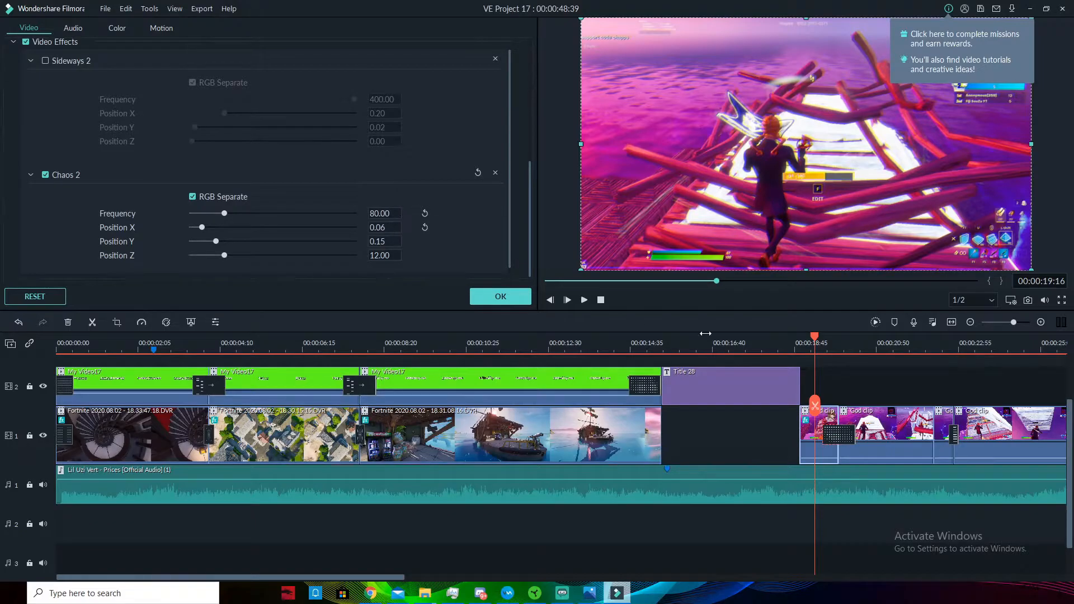
Play the God clips from about 19 seconds and set the playhead at 00:00:22:23, over the short God clip
{"action": "key", "text": "space"}
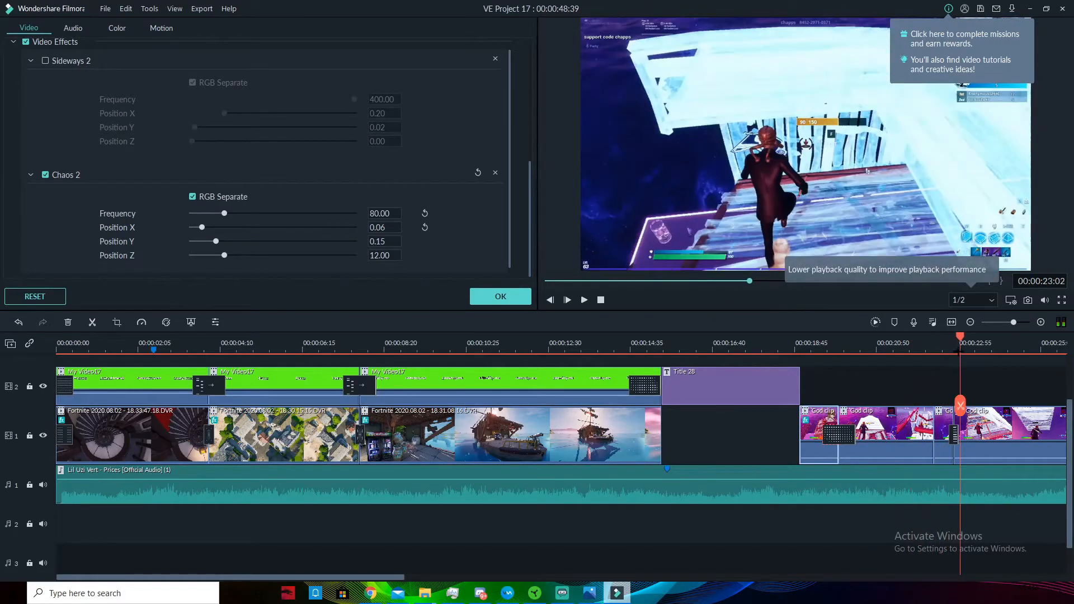
{"action": "left_click", "coordinate": [949, 344]}
{"action": "mouse_move", "coordinate": [938, 340]}
{"action": "left_mouse_down"}
{"action": "mouse_move", "coordinate": [927, 340]}
{"action": "mouse_move", "coordinate": [936, 340]}
{"action": "left_mouse_up"}
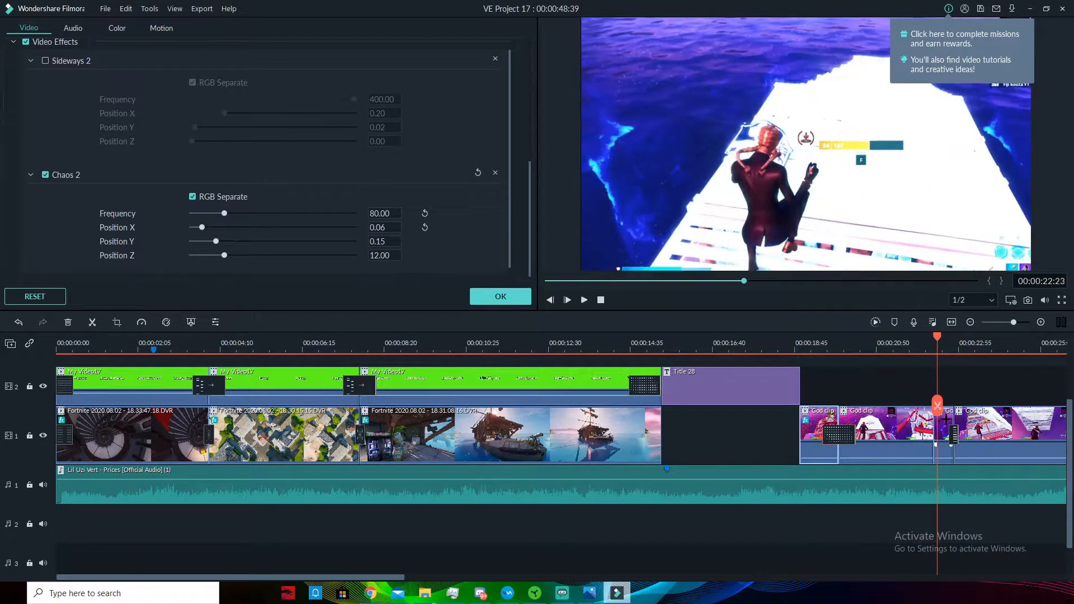
Open Crop and Zoom for the short God clip and show its Pan & Zoom frames
{"action": "left_click", "coordinate": [943, 423]}
{"action": "right_click", "coordinate": [943, 422]}
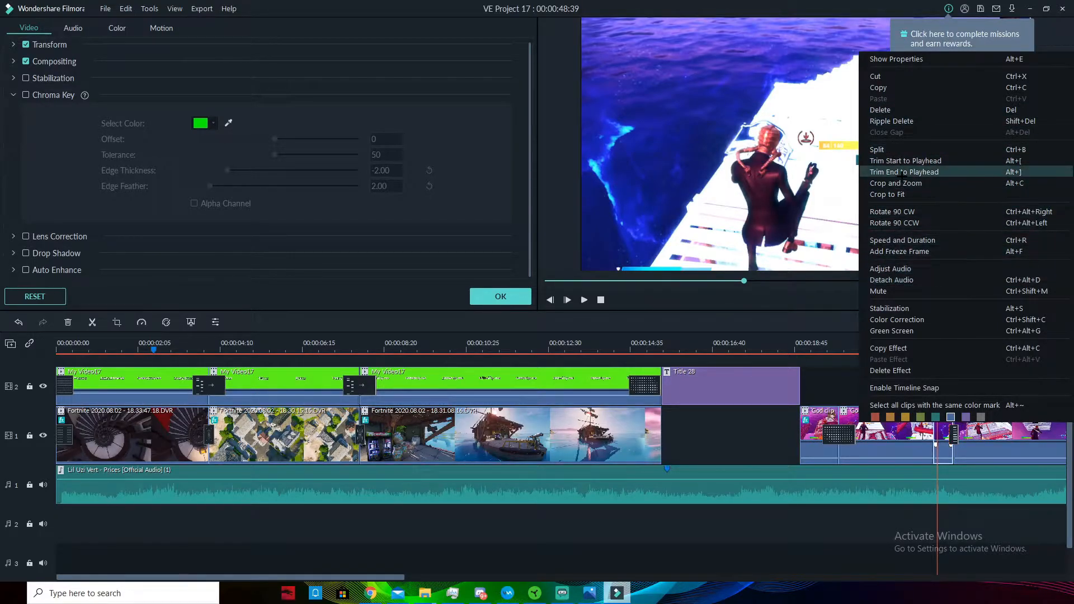
{"action": "left_click", "coordinate": [902, 173]}
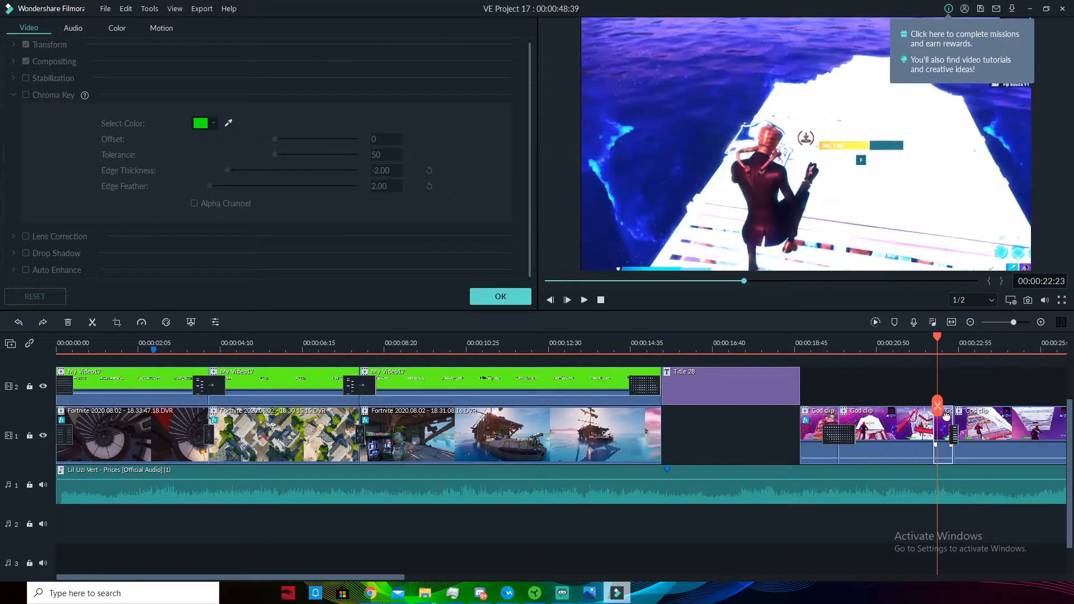
{"action": "right_click", "coordinate": [945, 415]}
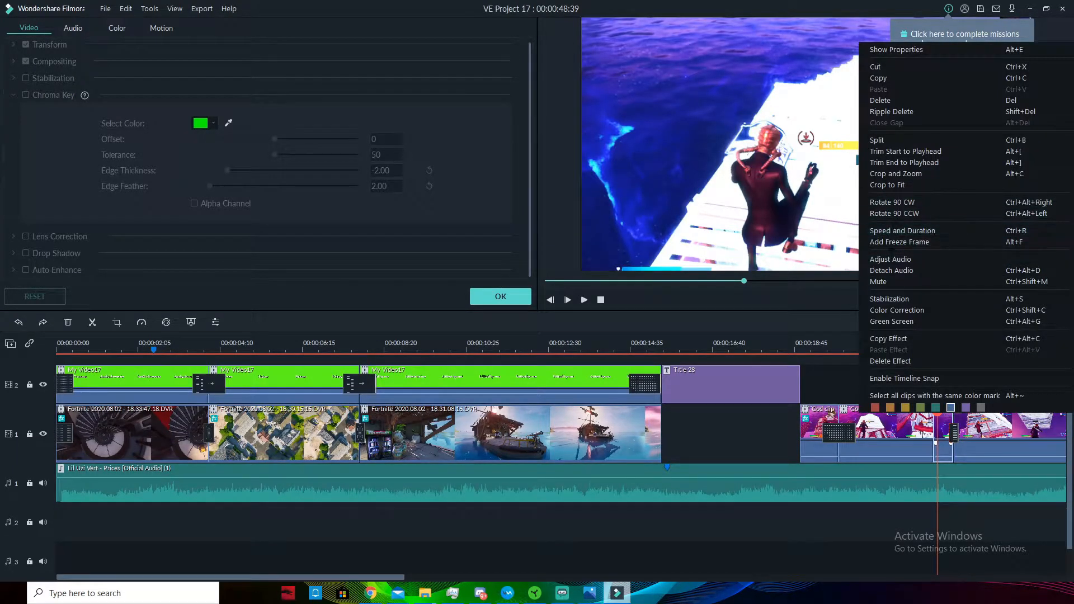
{"action": "left_click", "coordinate": [901, 173]}
{"action": "left_click", "coordinate": [341, 147]}
{"action": "left_click", "coordinate": [410, 147]}
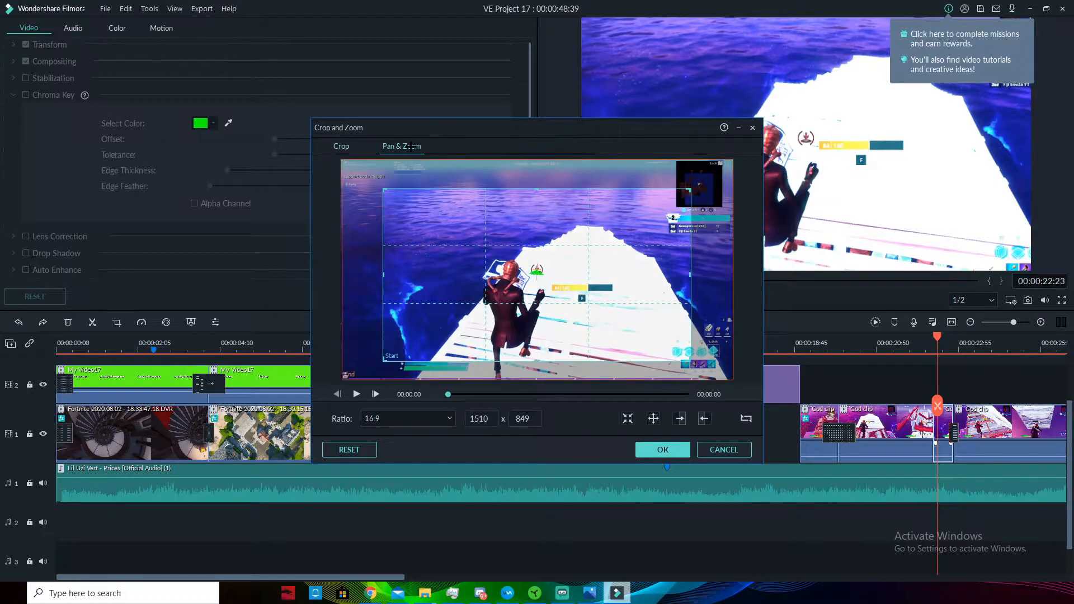
Adjust the short God clip's Pan & Zoom so it starts cropped around the player and ends on the full 1920 x 1080 frame
{"action": "left_click_drag", "start_coordinate": [383, 361], "coordinate": [347, 364]}
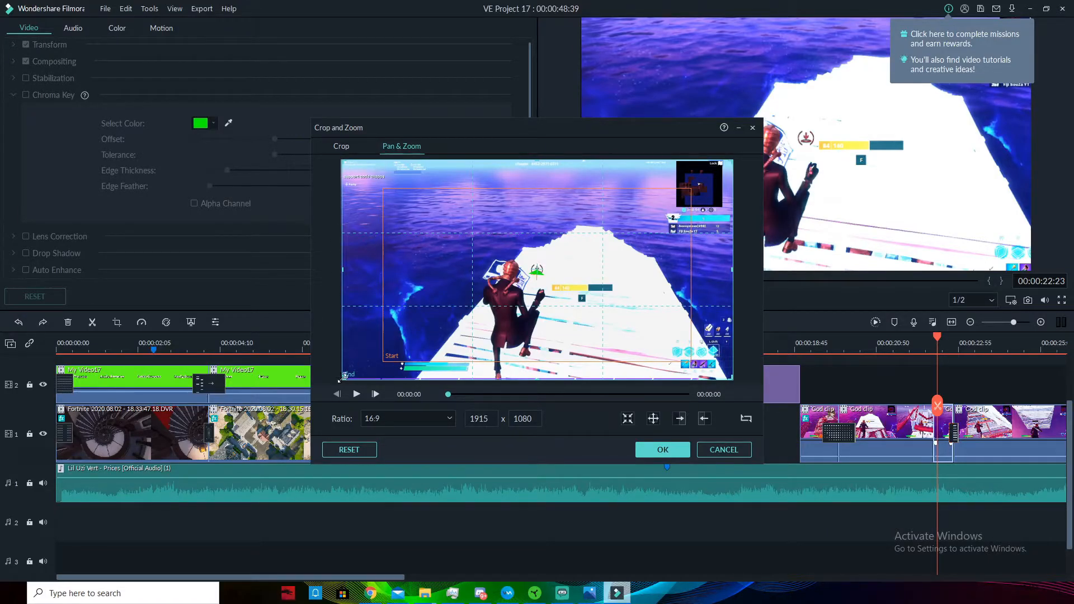
{"action": "left_click_drag", "start_coordinate": [342, 379], "coordinate": [374, 353]}
{"action": "left_click_drag", "start_coordinate": [435, 311], "coordinate": [320, 381]}
{"action": "left_click", "coordinate": [408, 346]}
{"action": "left_click_drag", "start_coordinate": [541, 276], "coordinate": [544, 271]}
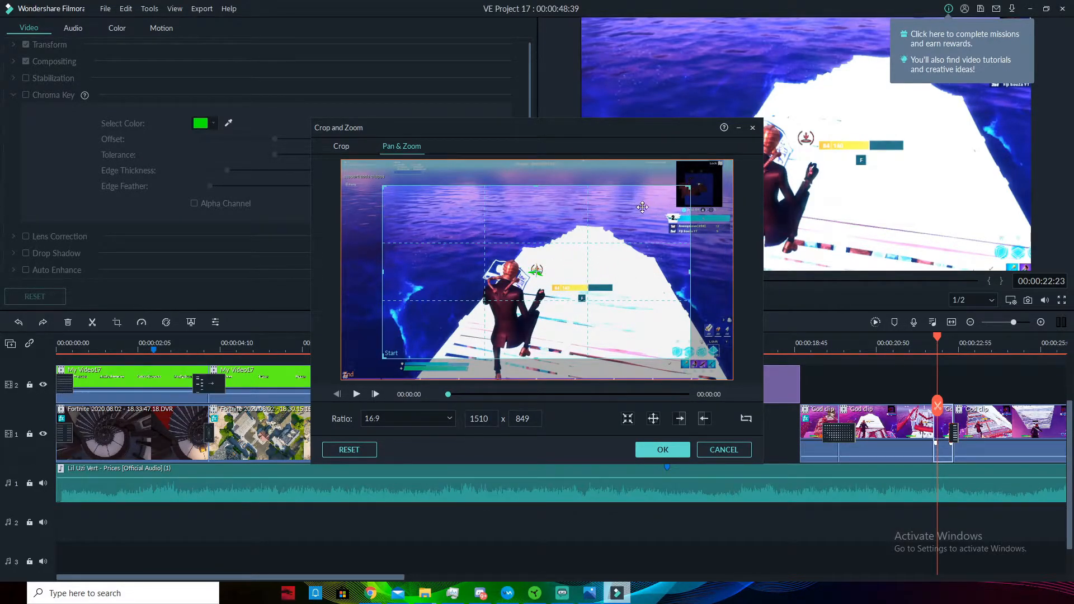
{"action": "left_click_drag", "start_coordinate": [689, 188], "coordinate": [648, 192]}
{"action": "left_click", "coordinate": [345, 256]}
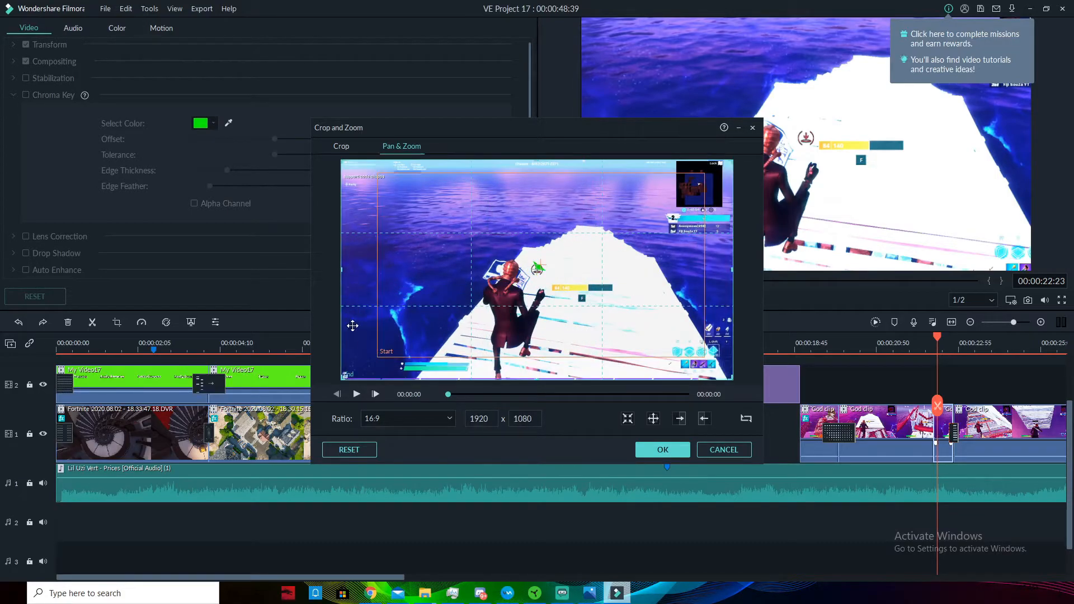
{"action": "left_click", "coordinate": [662, 450]}
Scrub the short God clip and examine its color settings, including brightness and the Cool Film 3D LUT
{"action": "mouse_move", "coordinate": [941, 341]}
{"action": "left_mouse_down"}
{"action": "mouse_move", "coordinate": [959, 341]}
{"action": "mouse_move", "coordinate": [944, 341]}
{"action": "left_mouse_up"}
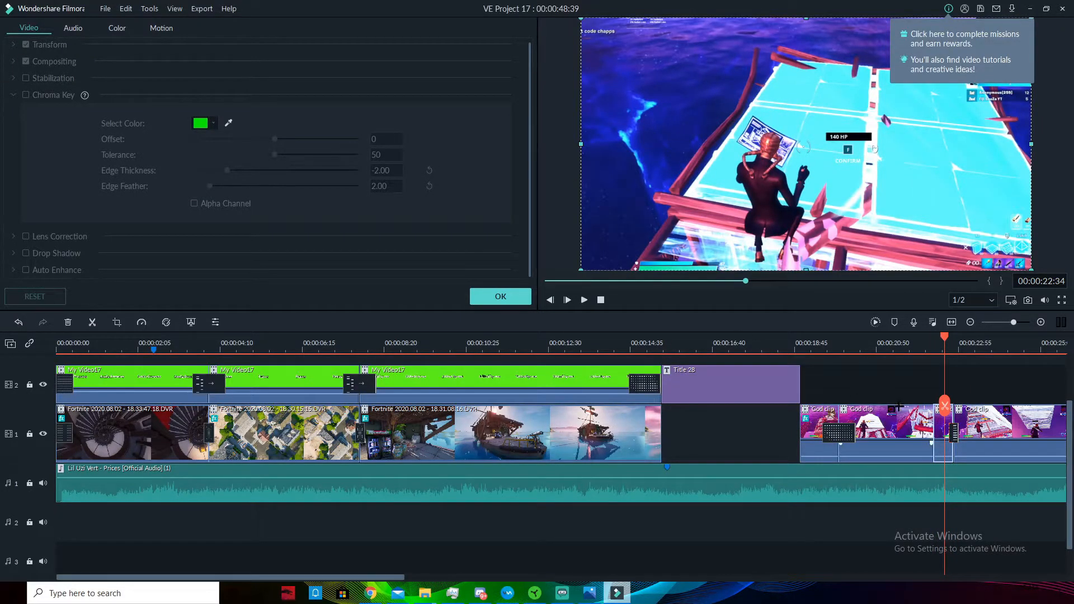
{"action": "left_click", "coordinate": [501, 296]}
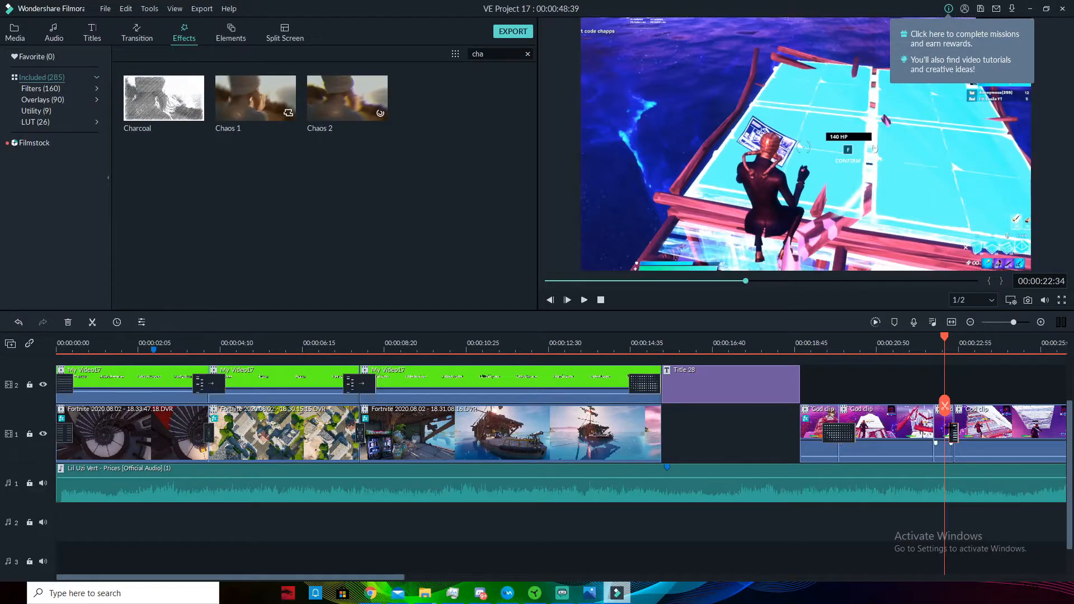
{"action": "double_click", "coordinate": [935, 442]}
{"action": "double_click", "coordinate": [937, 448]}
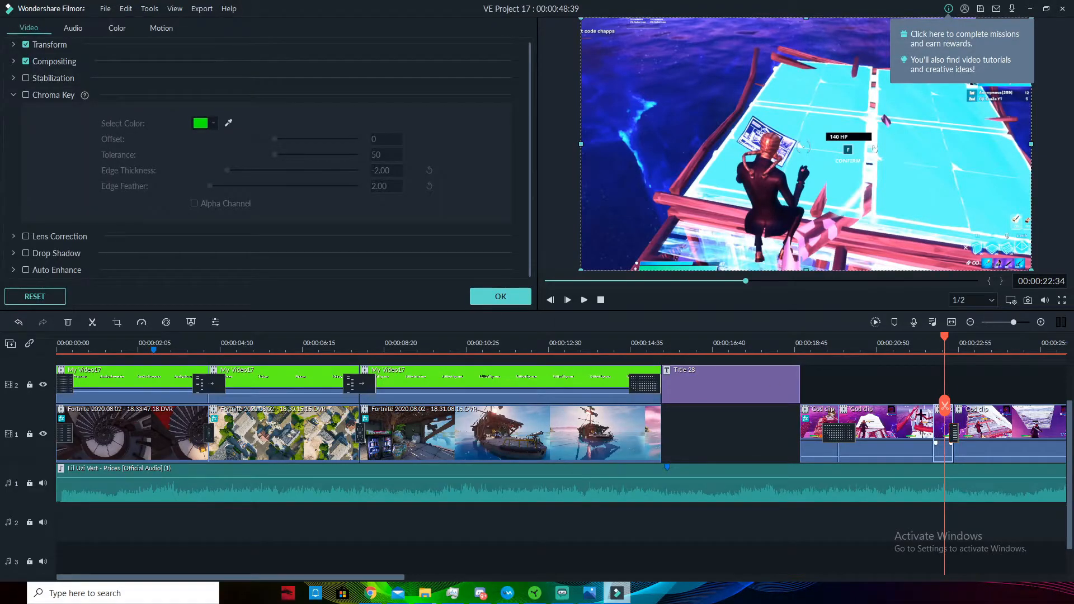
{"action": "left_click", "coordinate": [114, 27]}
{"action": "scroll", "coordinate": [223, 207], "scroll_direction": "down", "scroll_amount": 5}
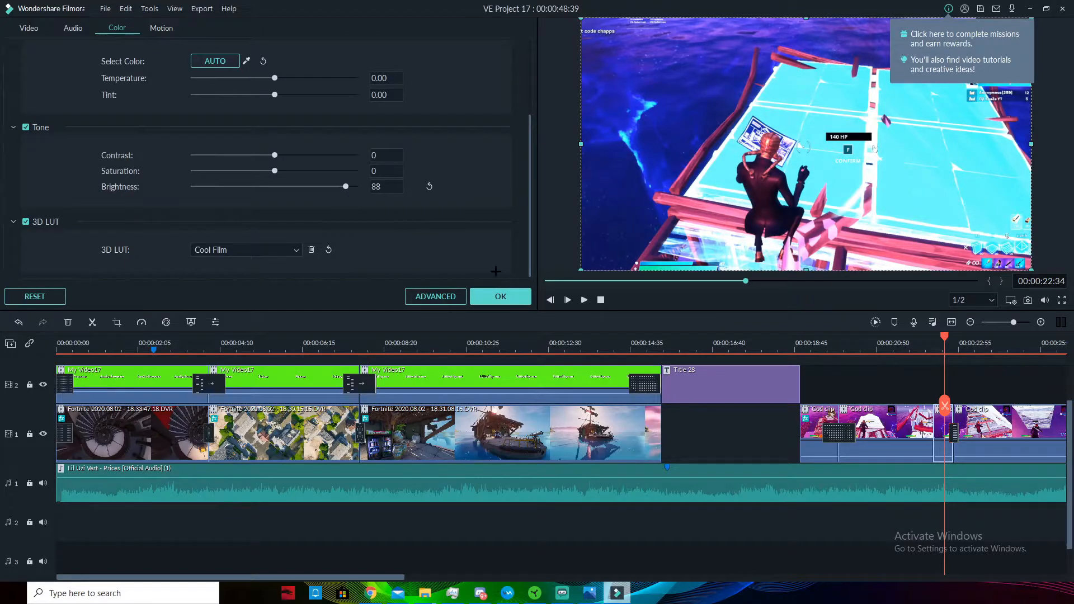
{"action": "left_click", "coordinate": [523, 298]}
Scrub ahead to about 28 seconds and play the montage through the elimination at about 31 seconds
{"action": "left_click_drag", "start_coordinate": [971, 340], "coordinate": [486, 343]}
{"action": "left_click_drag", "start_coordinate": [585, 342], "coordinate": [730, 344]}
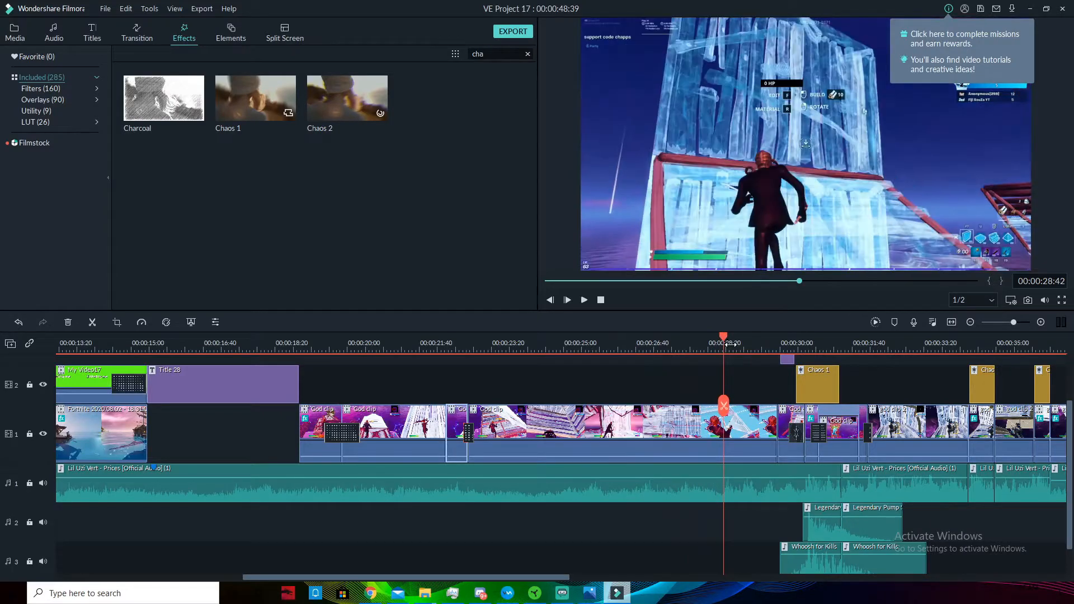
{"action": "key", "text": "space"}
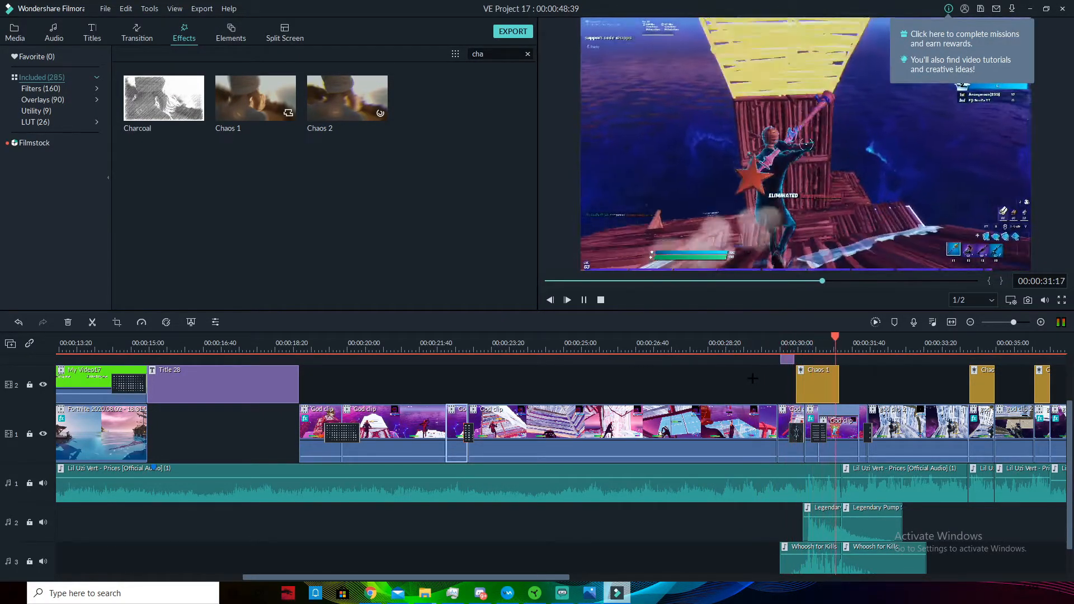
{"action": "key", "text": "space"}
Move the playhead to the "YEA!" title at about 30 seconds and examine its text style and animation presets
{"action": "mouse_move", "coordinate": [870, 336]}
{"action": "left_mouse_down"}
{"action": "mouse_move", "coordinate": [774, 336]}
{"action": "mouse_move", "coordinate": [873, 343]}
{"action": "left_mouse_up"}
{"action": "scroll", "coordinate": [851, 379], "scroll_direction": "up", "scroll_amount": 2}
{"action": "scroll", "coordinate": [850, 378], "scroll_direction": "down", "scroll_amount": 1}
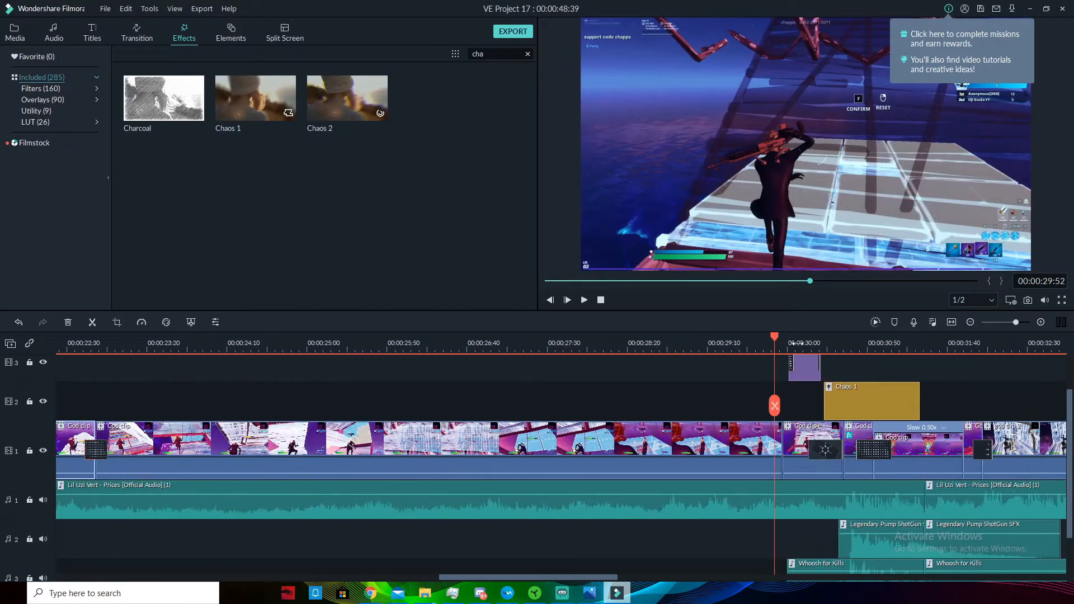
{"action": "left_click_drag", "start_coordinate": [776, 338], "coordinate": [806, 339]}
{"action": "scroll", "coordinate": [837, 368], "scroll_direction": "up", "scroll_amount": 1}
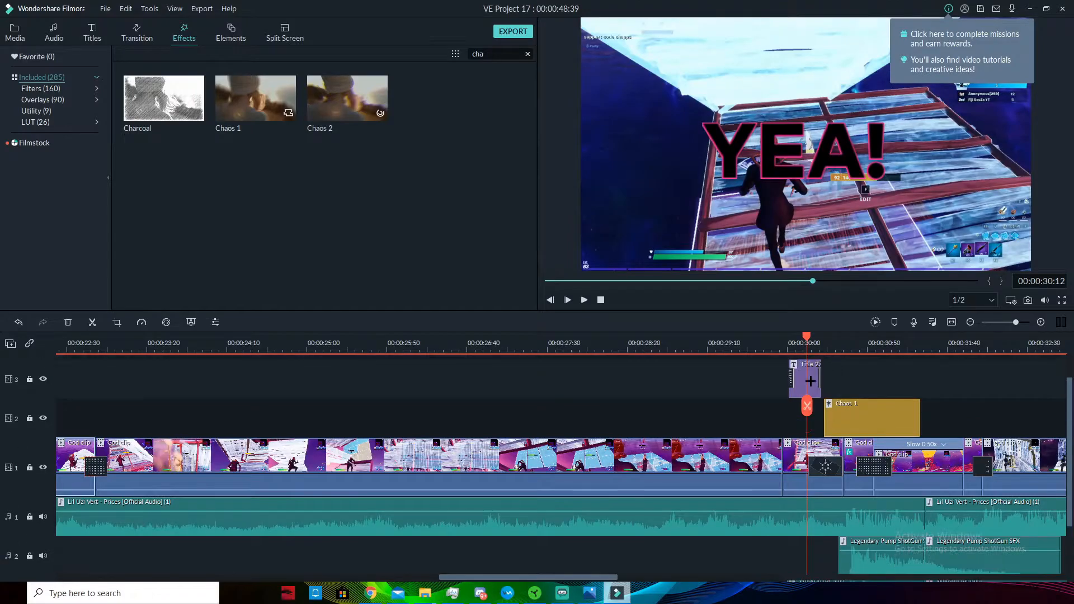
{"action": "double_click", "coordinate": [796, 373]}
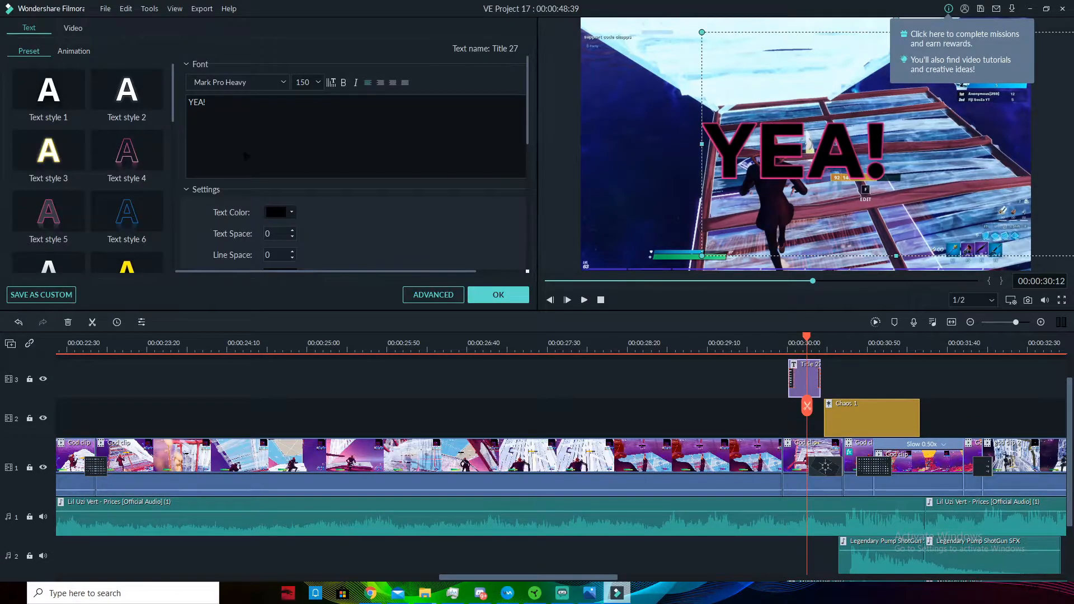
{"action": "scroll", "coordinate": [114, 166], "scroll_direction": "down", "scroll_amount": 5}
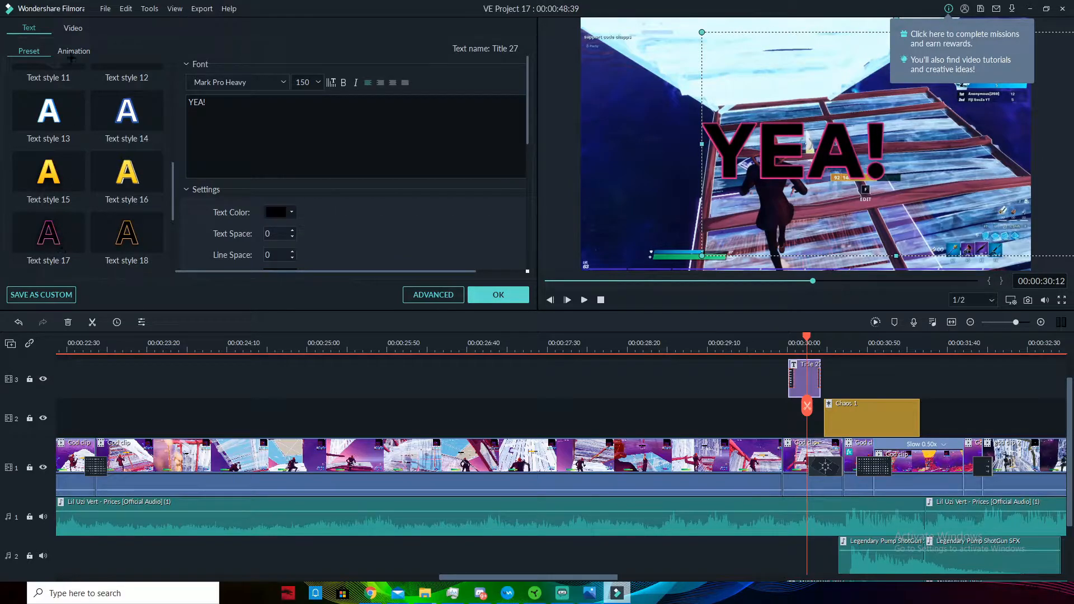
{"action": "left_click", "coordinate": [73, 50]}
{"action": "scroll", "coordinate": [124, 169], "scroll_direction": "down", "scroll_amount": 8}
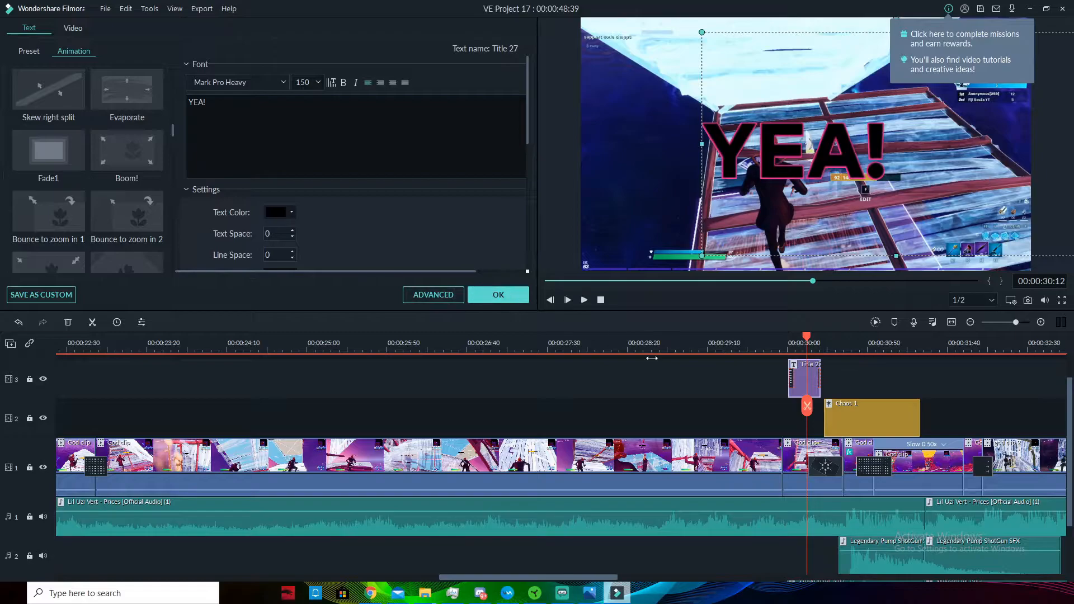
Examine the transition at the start of the "YEA!" title and scrub through the title to 00:00:30:20
{"action": "left_click_drag", "start_coordinate": [831, 340], "coordinate": [959, 344]}
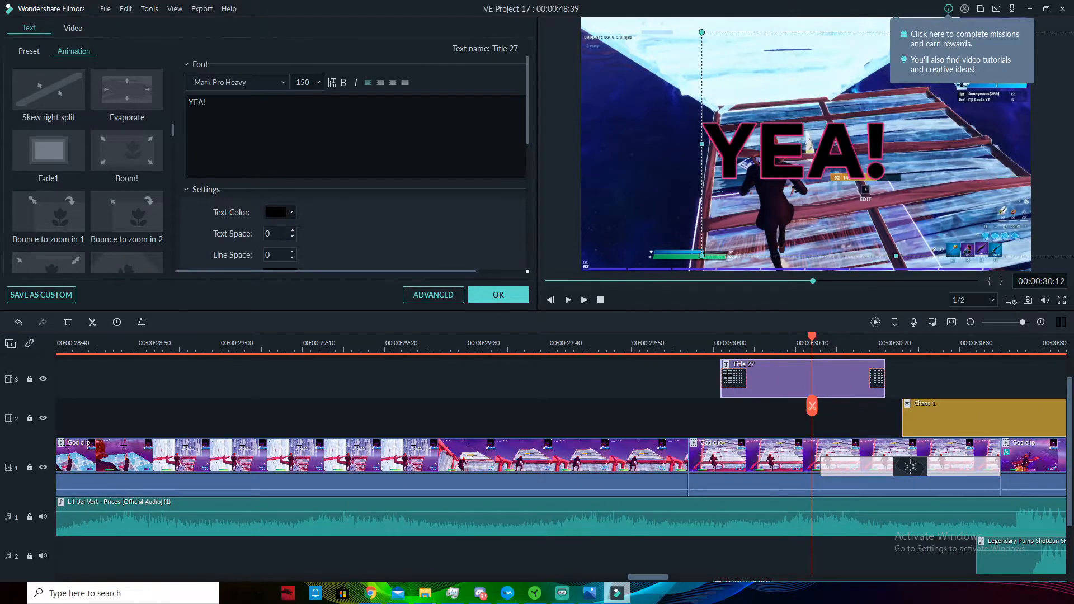
{"action": "double_click", "coordinate": [728, 376]}
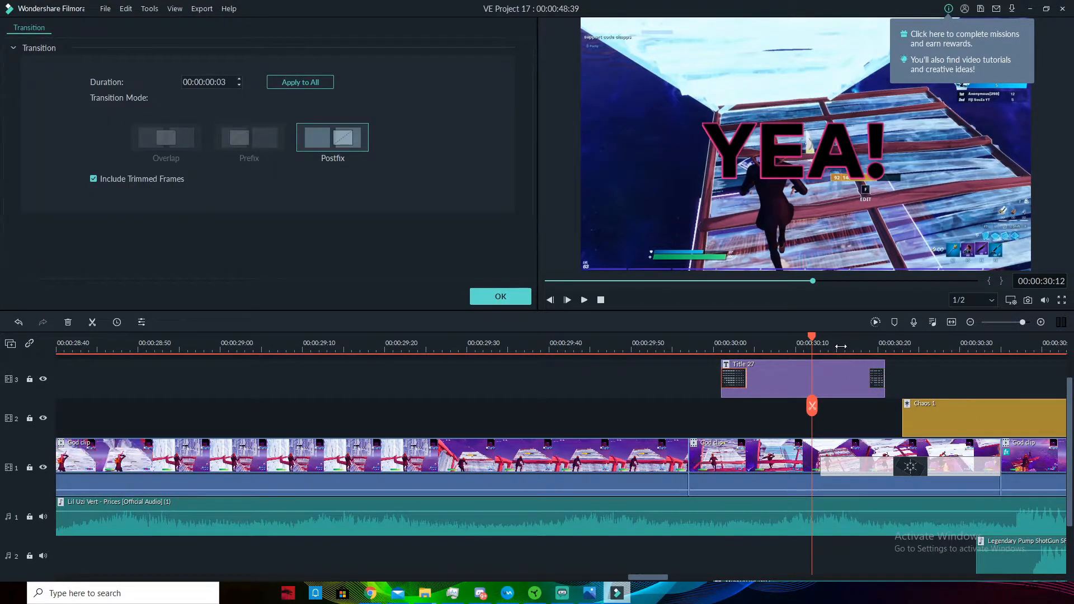
{"action": "left_click_drag", "start_coordinate": [793, 344], "coordinate": [890, 353]}
{"action": "left_click", "coordinate": [820, 454]}
{"action": "left_click_drag", "start_coordinate": [817, 337], "coordinate": [892, 393]}
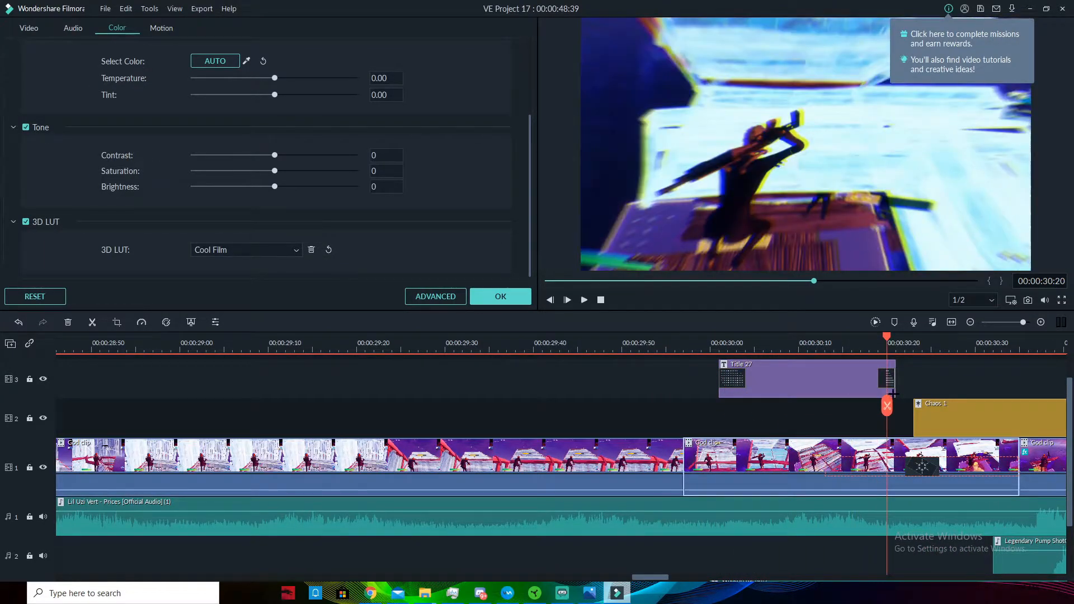
Examine the duration and mode of the God clip transition near the "YEA!" title's end and scrub to 00:00:30:24
{"action": "left_click", "coordinate": [940, 462]}
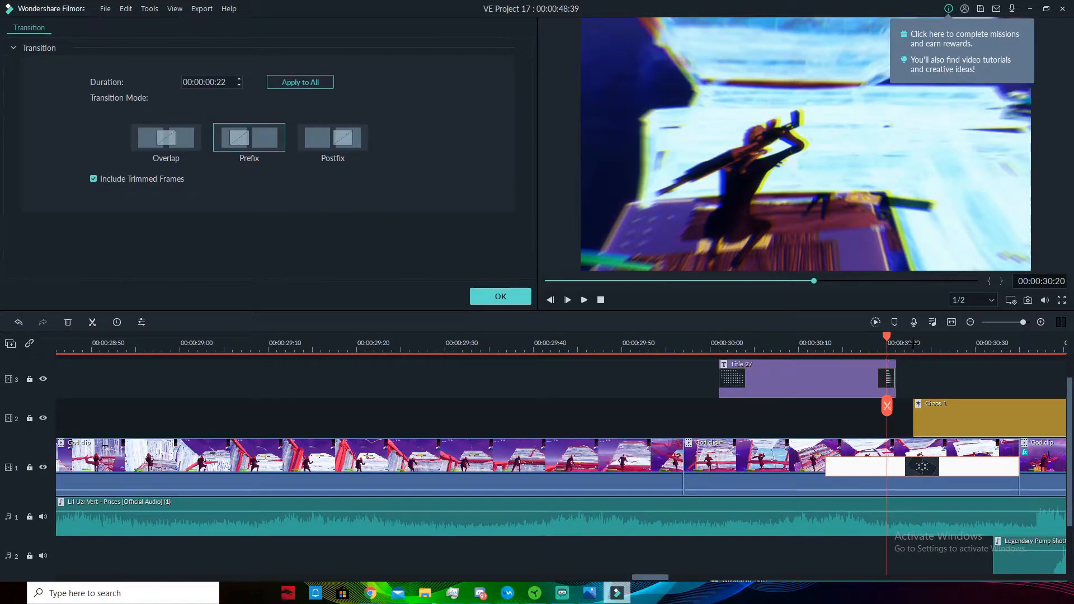
{"action": "left_click_drag", "start_coordinate": [887, 338], "coordinate": [717, 447]}
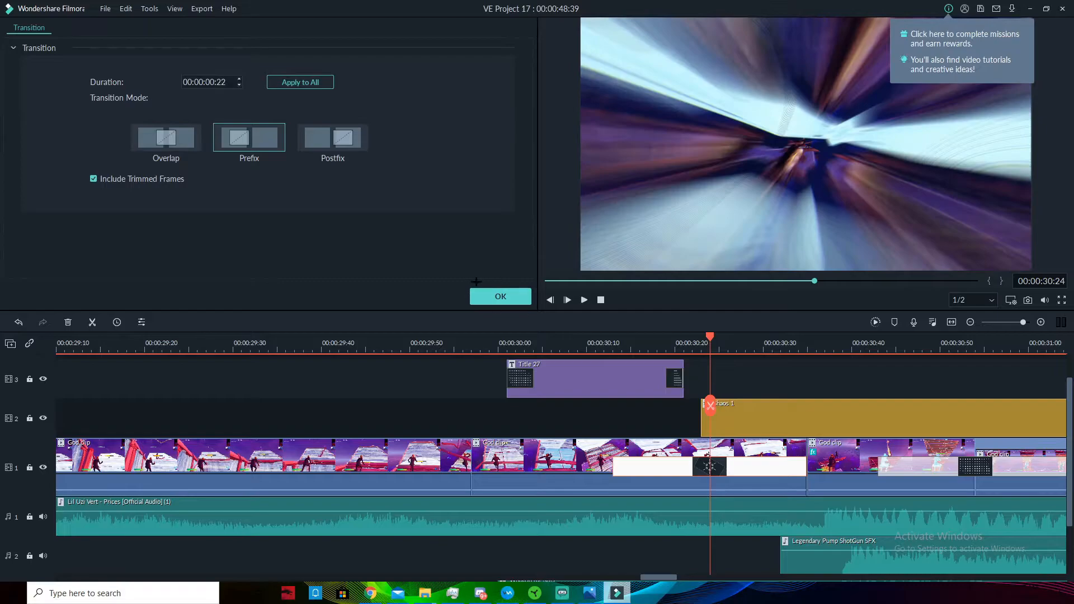
{"action": "left_click", "coordinate": [481, 296]}
Browse the transition library for the available transition styles
{"action": "left_click", "coordinate": [137, 33]}
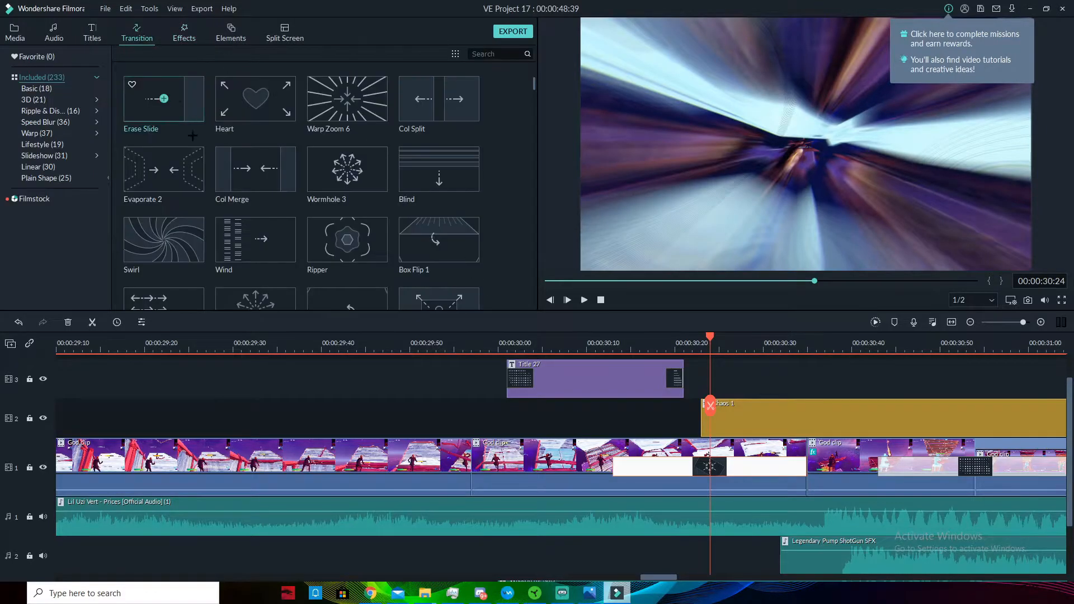
{"action": "scroll", "coordinate": [198, 175], "scroll_direction": "up", "scroll_amount": 3}
{"action": "scroll", "coordinate": [203, 164], "scroll_direction": "down", "scroll_amount": 8}
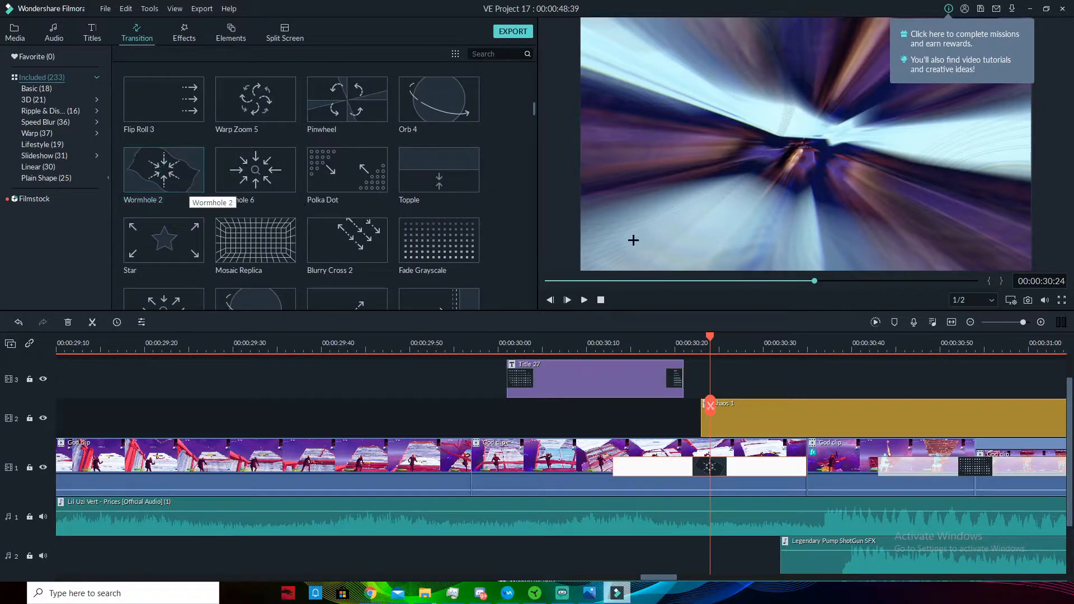
Scrub to the slow-motion cut at about 30:54 and examine the preceding God clip's settings and Square Blur effect
{"action": "left_click_drag", "start_coordinate": [710, 406], "coordinate": [683, 406]}
{"action": "left_click_drag", "start_coordinate": [693, 362], "coordinate": [692, 464]}
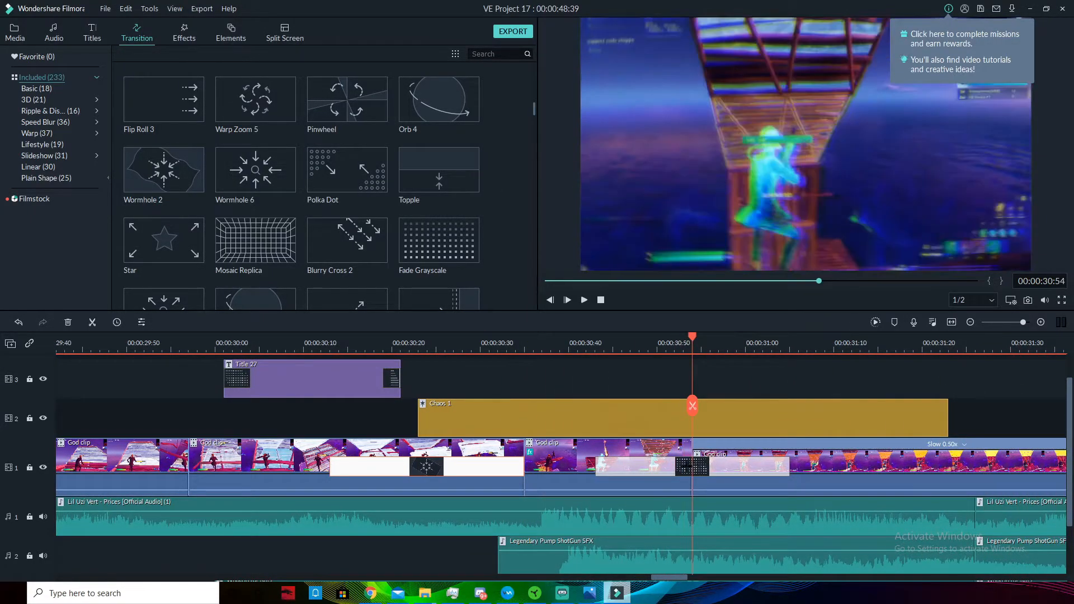
{"action": "left_click", "coordinate": [648, 465]}
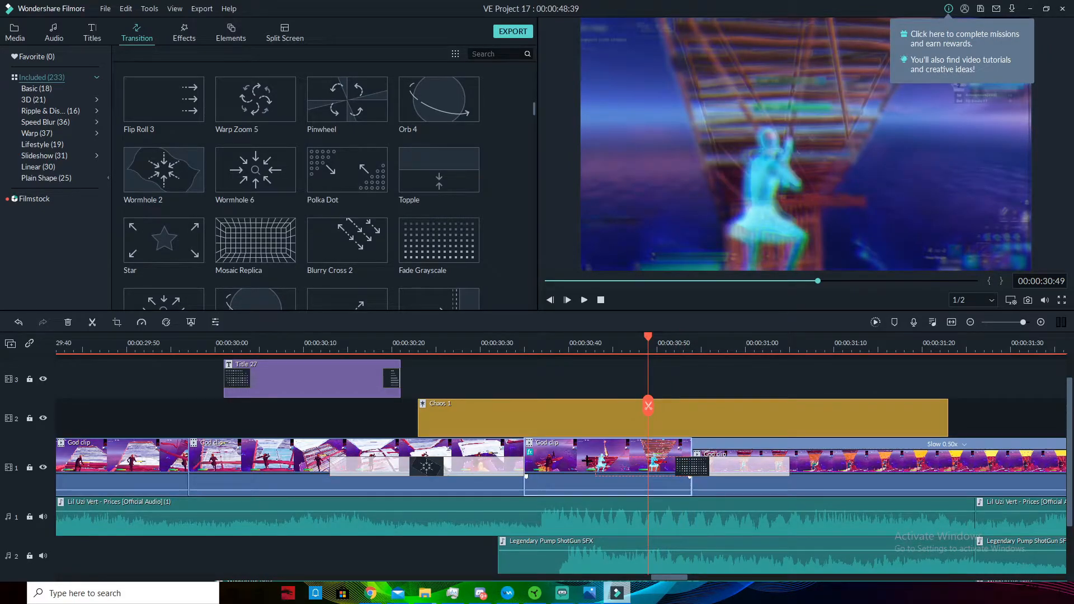
{"action": "double_click", "coordinate": [586, 458]}
{"action": "scroll", "coordinate": [69, 191], "scroll_direction": "up", "scroll_amount": 3}
{"action": "scroll", "coordinate": [70, 192], "scroll_direction": "down", "scroll_amount": 3}
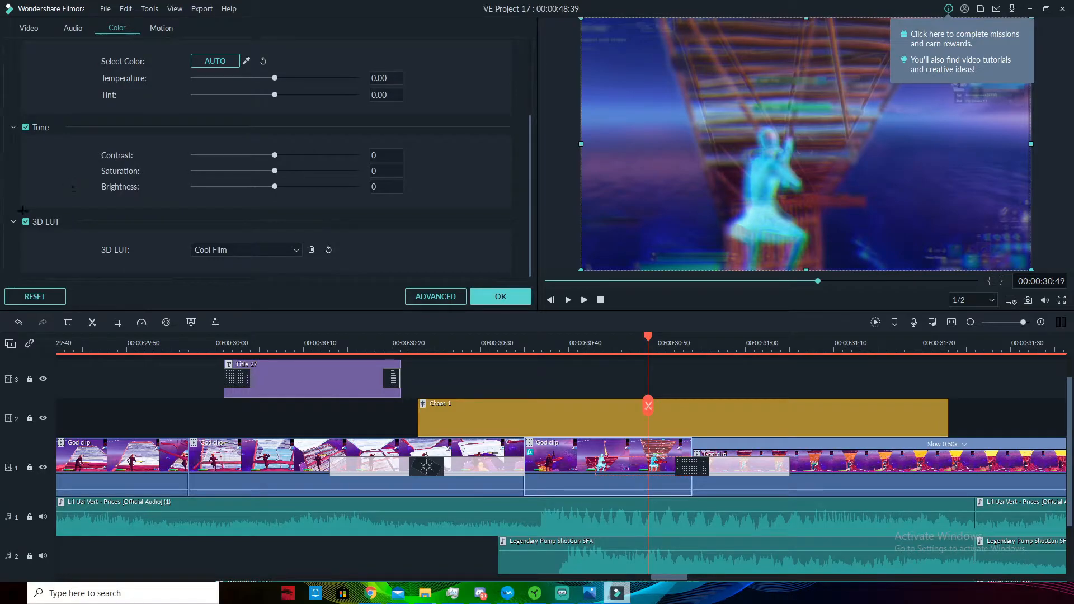
{"action": "scroll", "coordinate": [54, 72], "scroll_direction": "up", "scroll_amount": 3}
{"action": "left_click", "coordinate": [77, 26]}
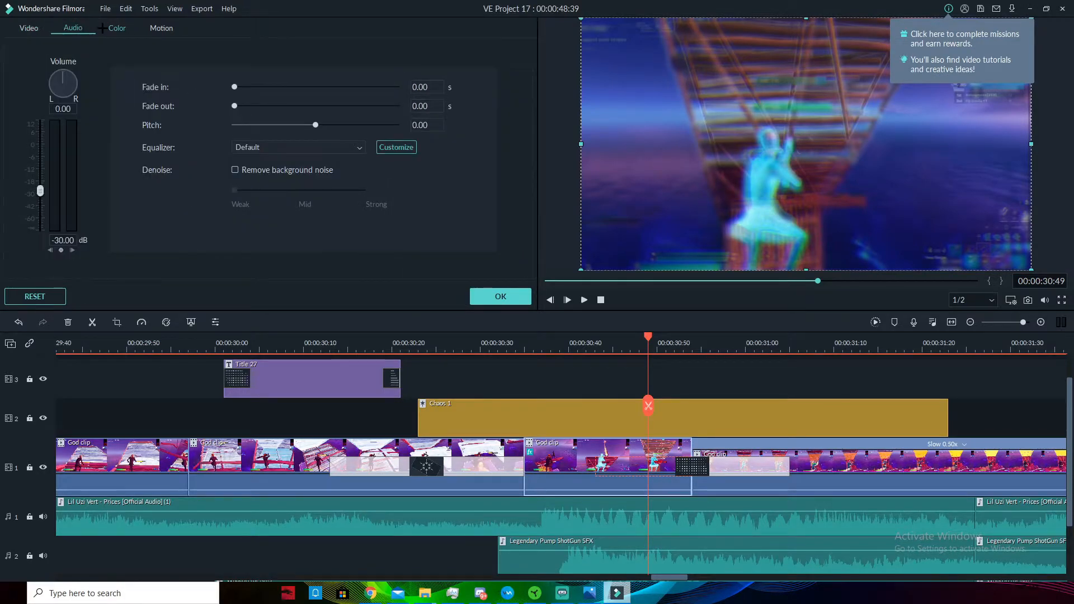
{"action": "left_click", "coordinate": [161, 30]}
{"action": "left_click", "coordinate": [29, 28]}
{"action": "scroll", "coordinate": [34, 194], "scroll_direction": "down", "scroll_amount": 5}
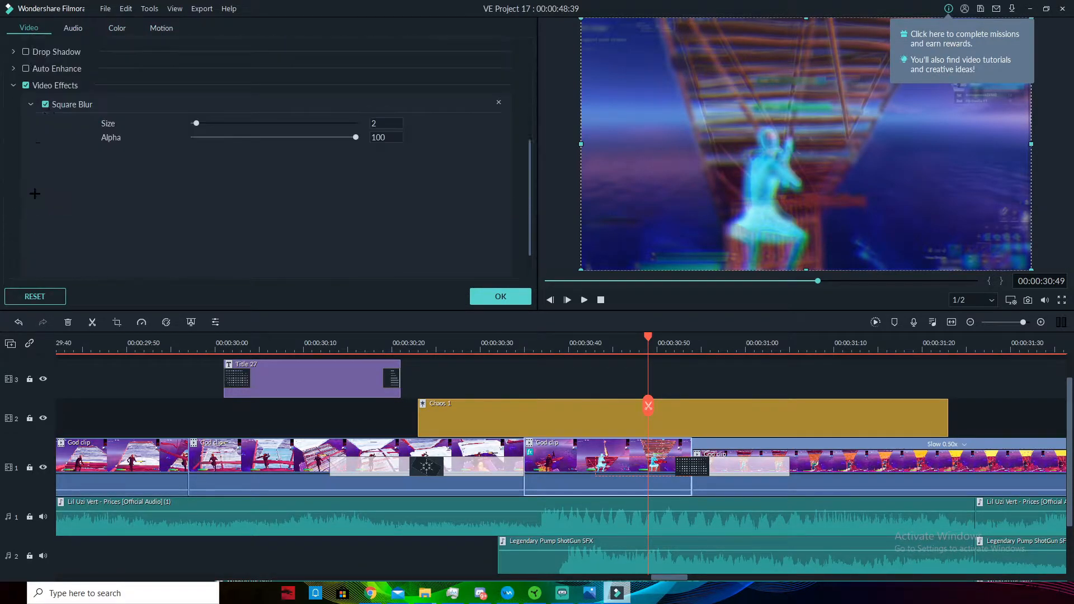
{"action": "scroll", "coordinate": [39, 190], "scroll_direction": "up", "scroll_amount": 1}
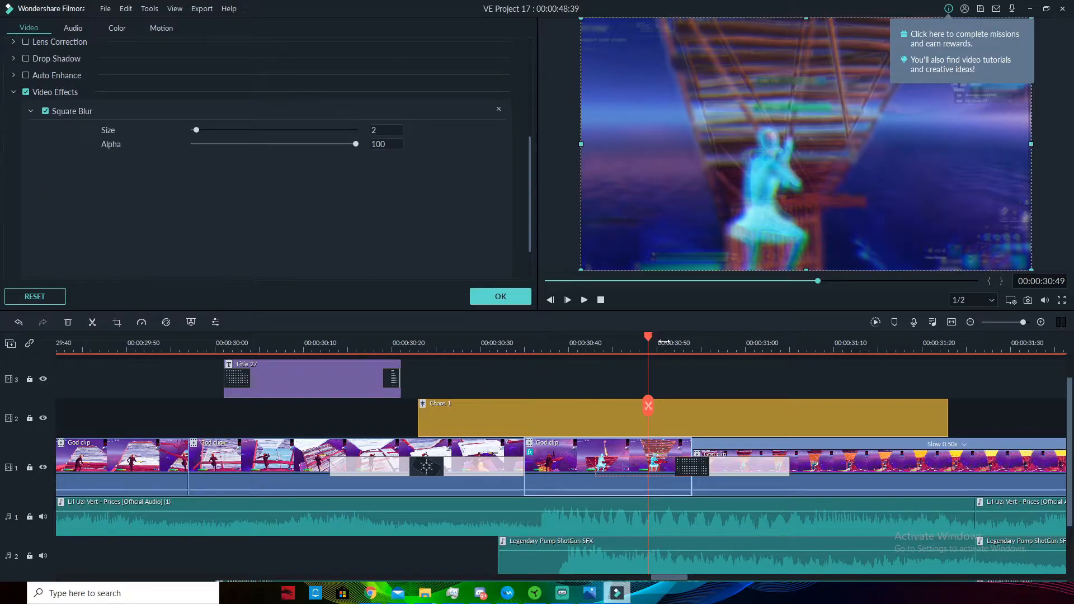
Examine the Chaos 1 effect's frequency and position values, then play the montage from about 00:00:30:20
{"action": "left_click", "coordinate": [725, 449]}
{"action": "left_click_drag", "start_coordinate": [648, 337], "coordinate": [684, 349]}
{"action": "left_click", "coordinate": [596, 401]}
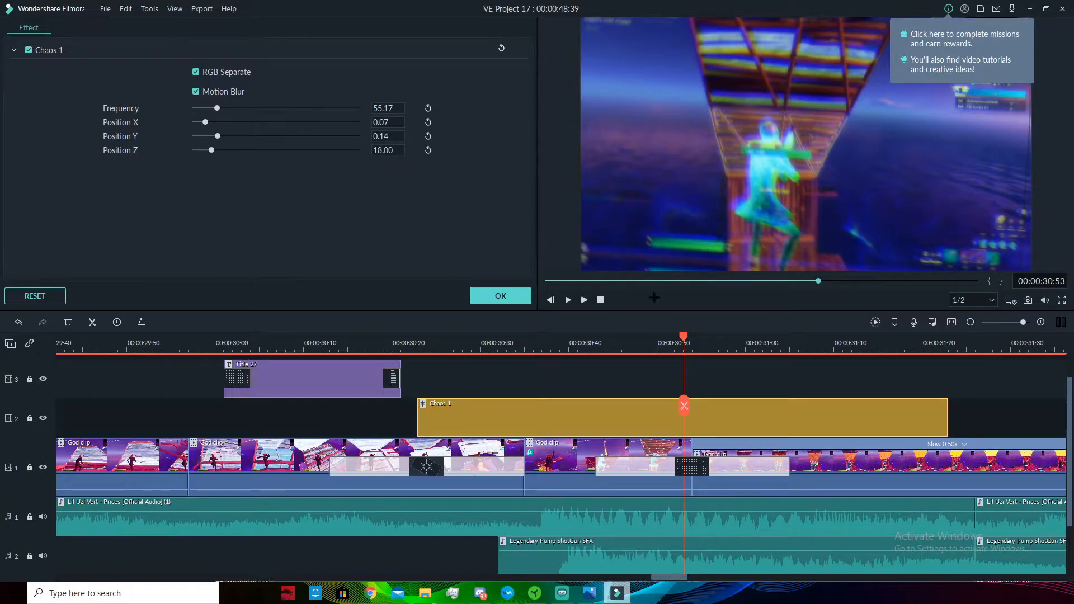
{"action": "left_click", "coordinate": [408, 350]}
{"action": "key", "text": "space"}
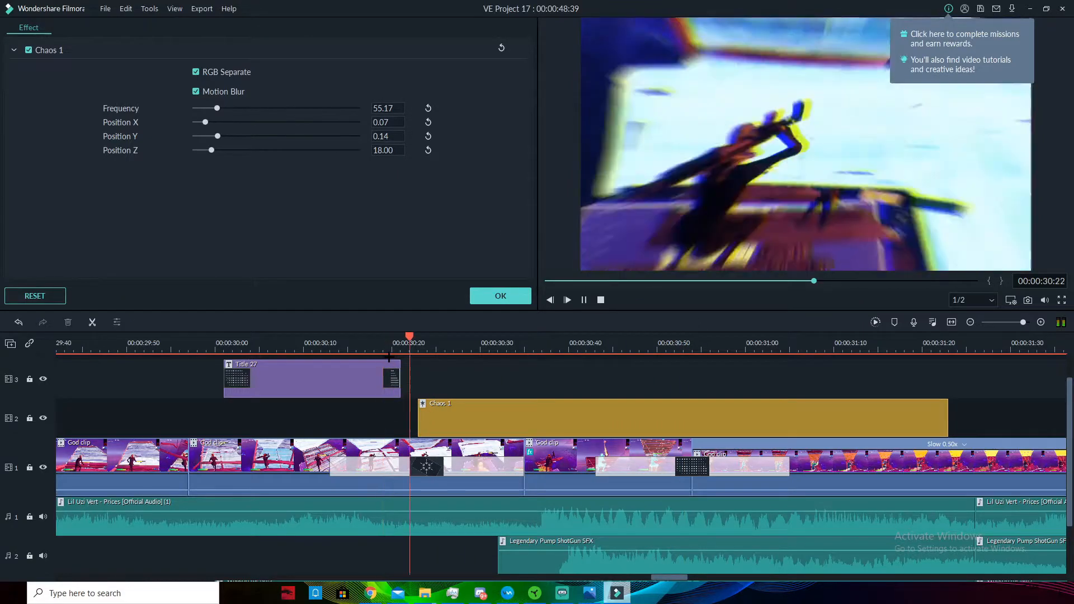
Scrub back to about 00:00:30:00 and replay the montage through the first Chaos 1 effect and slow-motion section
{"action": "key", "text": "space"}
{"action": "left_click_drag", "start_coordinate": [686, 343], "coordinate": [477, 352]}
{"action": "left_click_drag", "start_coordinate": [569, 337], "coordinate": [457, 350]}
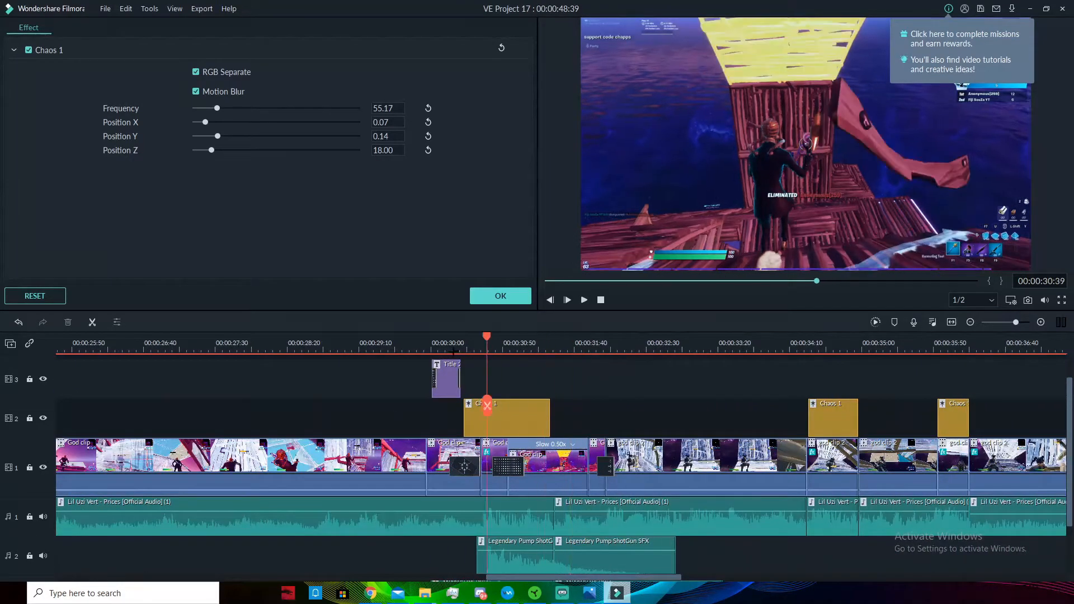
{"action": "key", "text": "space"}
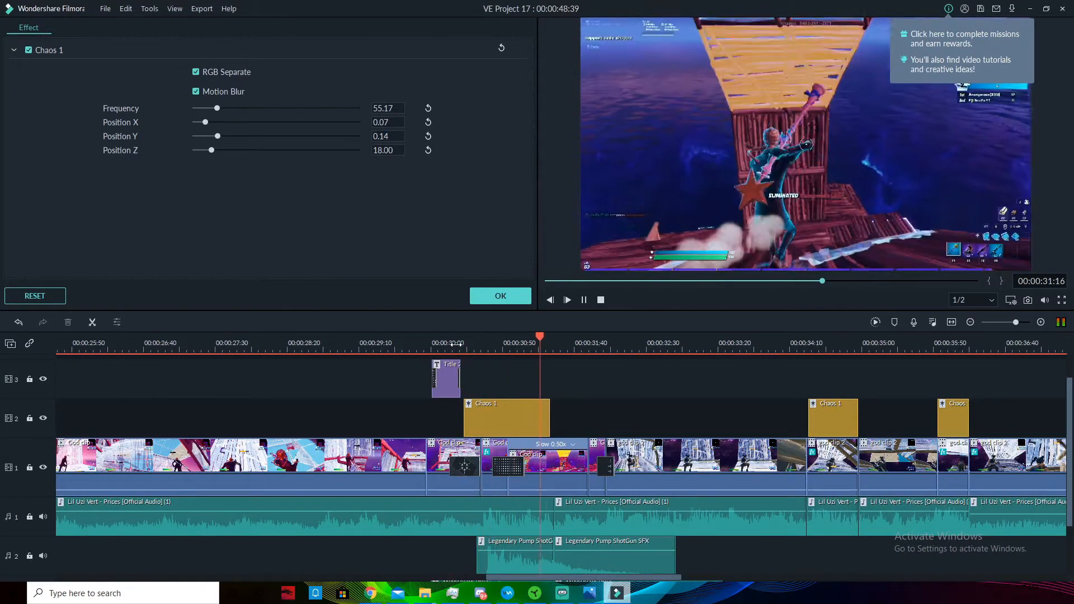
{"action": "key", "text": "space"}
Examine the duration and mode of the transition between God clip and god clip 2 at about 00:00:32:00
{"action": "double_click", "coordinate": [605, 465]}
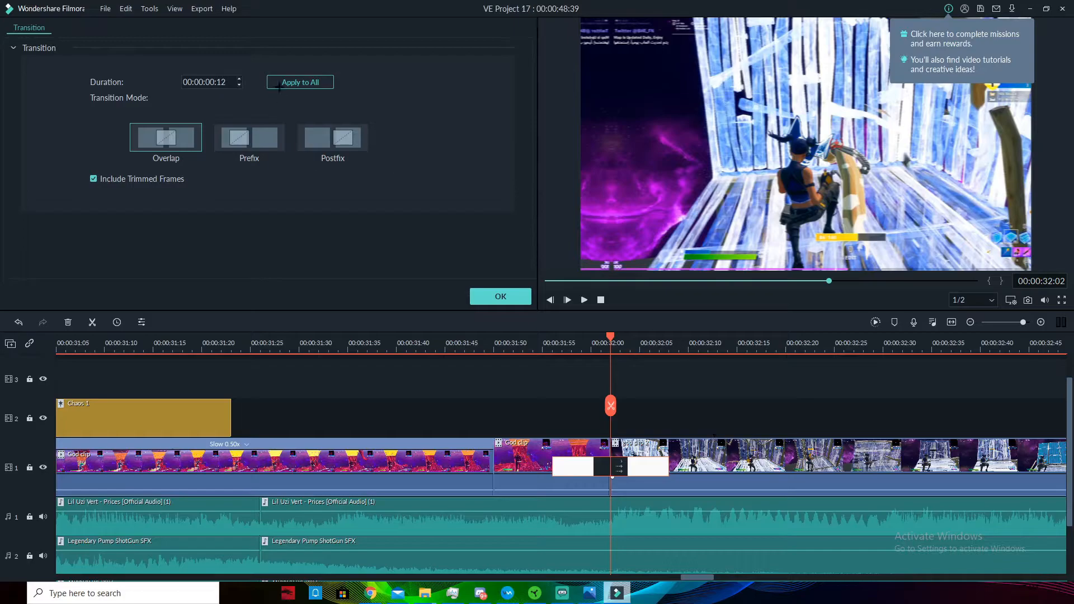
{"action": "left_click", "coordinate": [500, 295]}
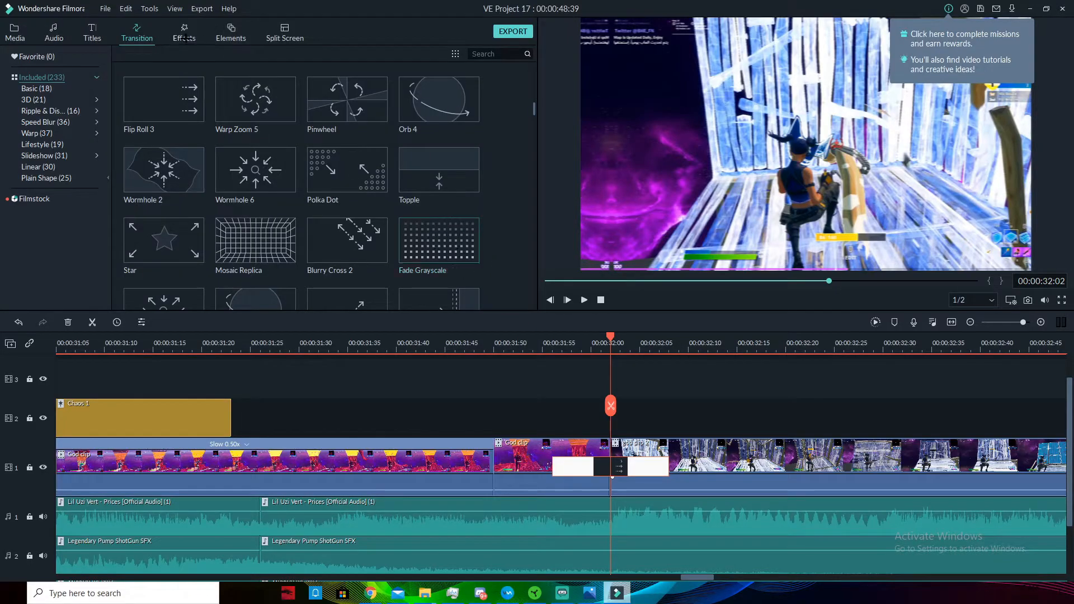
{"action": "scroll", "coordinate": [675, 345], "scroll_direction": "down", "scroll_amount": 5}
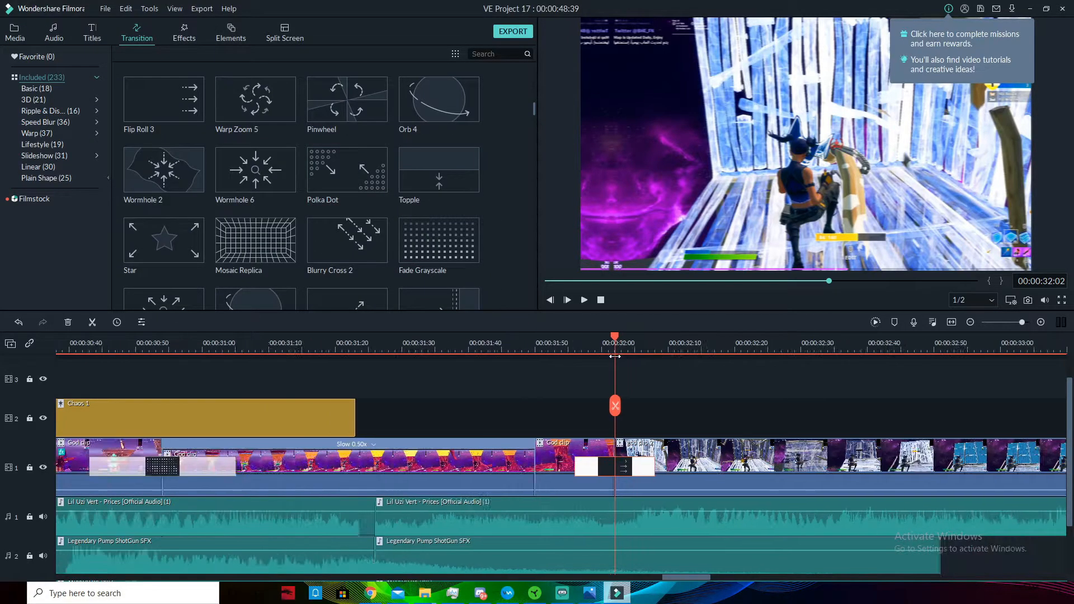
Play the montage through god clip 2 and scrub back to 00:00:34:40 within the second Chaos 1 effect
{"action": "left_click_drag", "start_coordinate": [622, 339], "coordinate": [548, 338]}
{"action": "left_click", "coordinate": [490, 447]}
{"action": "key", "text": "space"}
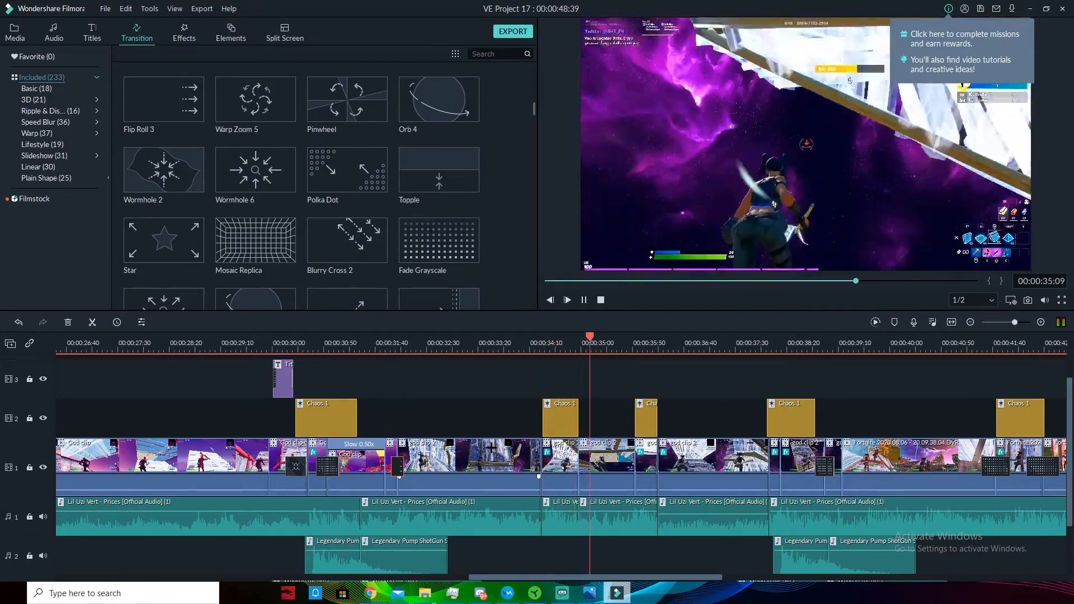
{"action": "key", "text": "space"}
{"action": "left_click_drag", "start_coordinate": [607, 339], "coordinate": [560, 363]}
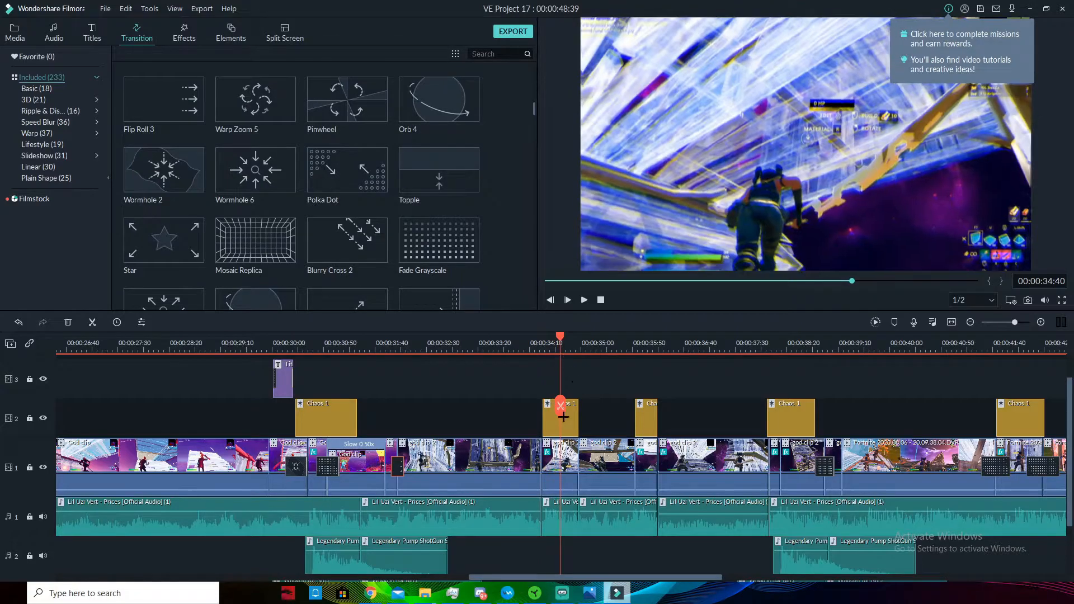
Examine the video effects on the short god clip 2 segment at 00:00:34:40 and open the effects library
{"action": "double_click", "coordinate": [559, 455]}
{"action": "scroll", "coordinate": [117, 247], "scroll_direction": "down", "scroll_amount": 3}
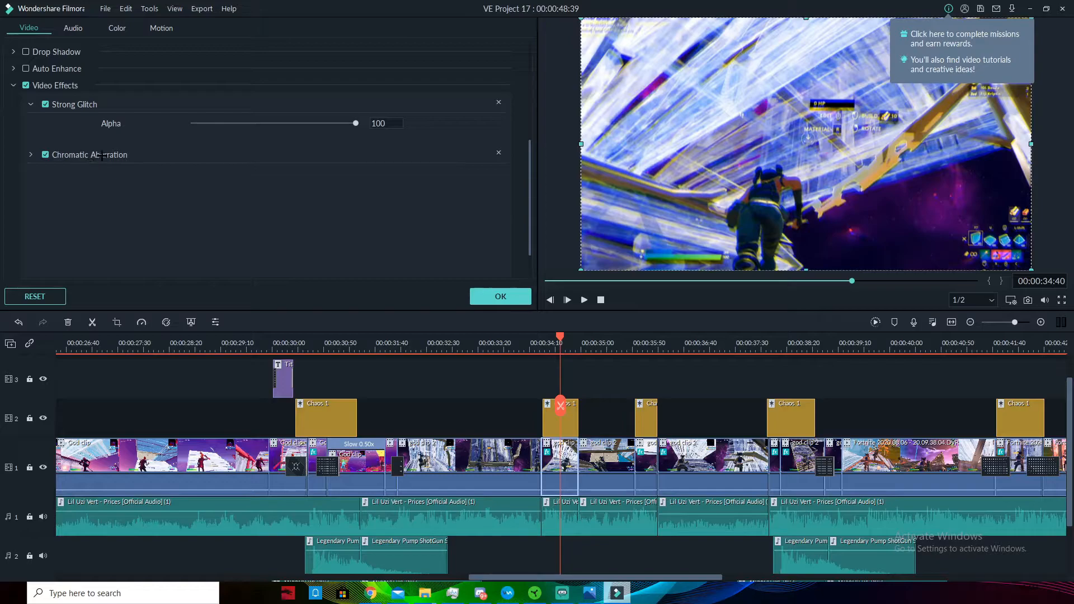
{"action": "left_click", "coordinate": [501, 296]}
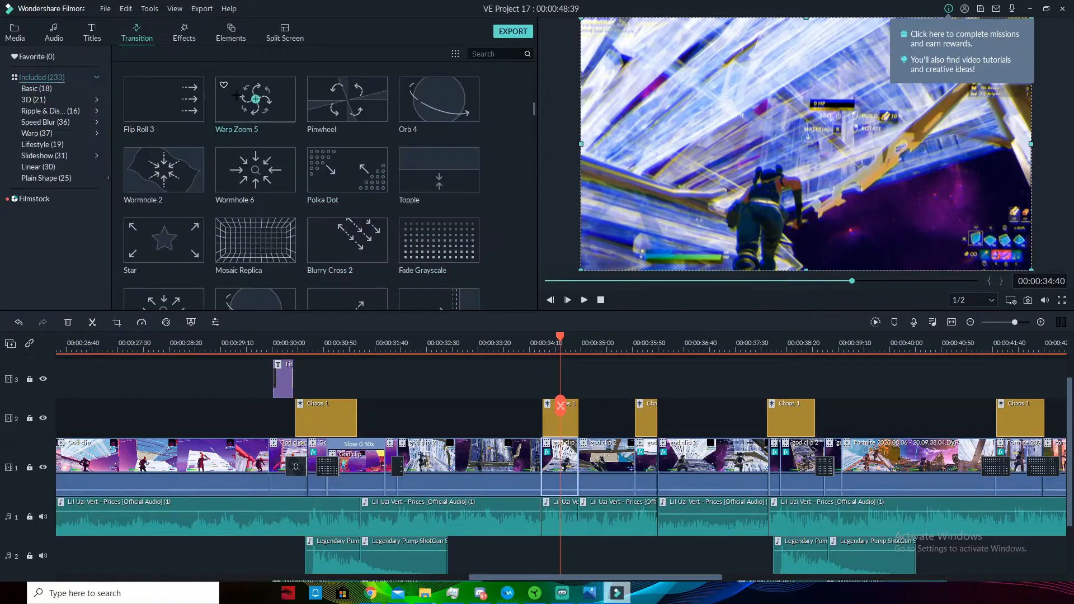
{"action": "left_click", "coordinate": [193, 32]}
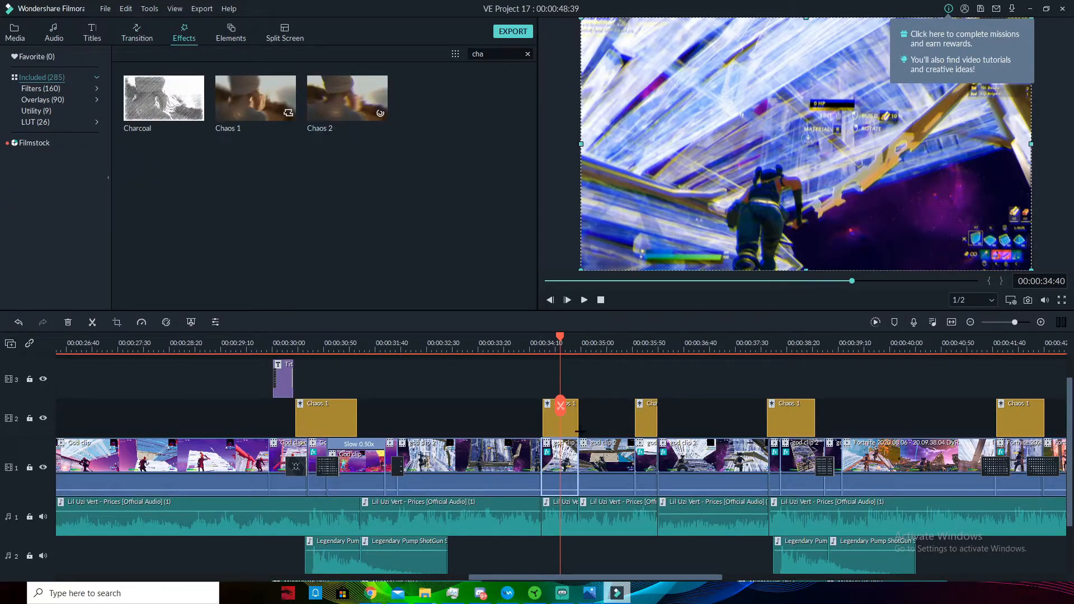
Scrub to 00:00:34:47 and examine the frequency and position values of the Chaos 1 effect there
{"action": "mouse_move", "coordinate": [559, 405]}
{"action": "left_mouse_down"}
{"action": "mouse_move", "coordinate": [546, 405]}
{"action": "mouse_move", "coordinate": [568, 405]}
{"action": "left_mouse_up"}
{"action": "left_click", "coordinate": [553, 405]}
{"action": "double_click", "coordinate": [553, 405]}
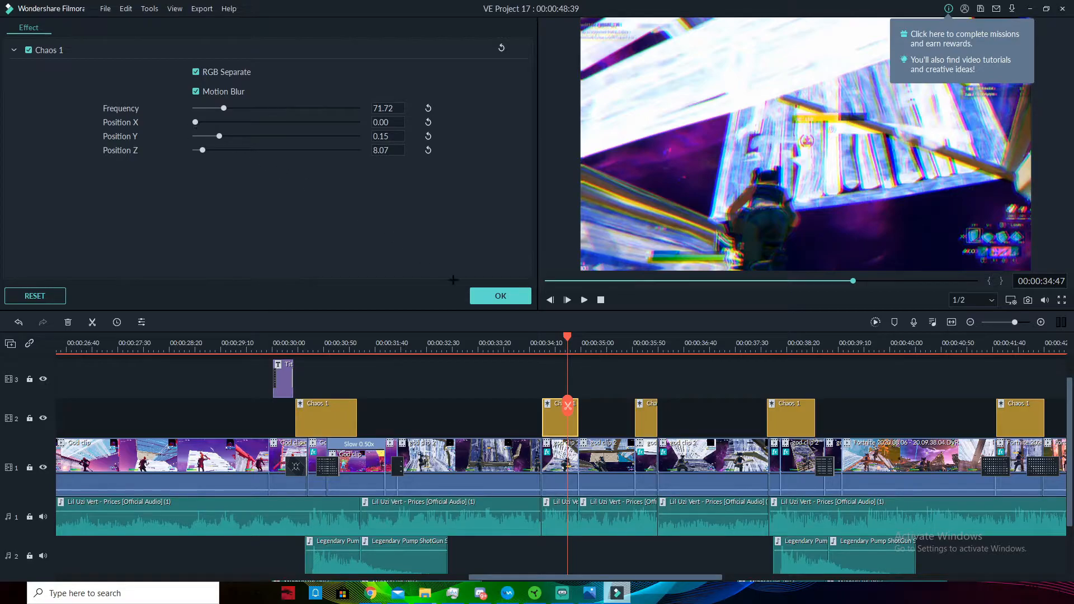
{"action": "left_click", "coordinate": [500, 295]}
Play the montage from just before the second Chaos 1 effect and scrub to the third one at 00:00:36:04
{"action": "left_click_drag", "start_coordinate": [567, 406], "coordinate": [533, 406]}
{"action": "key", "text": "space"}
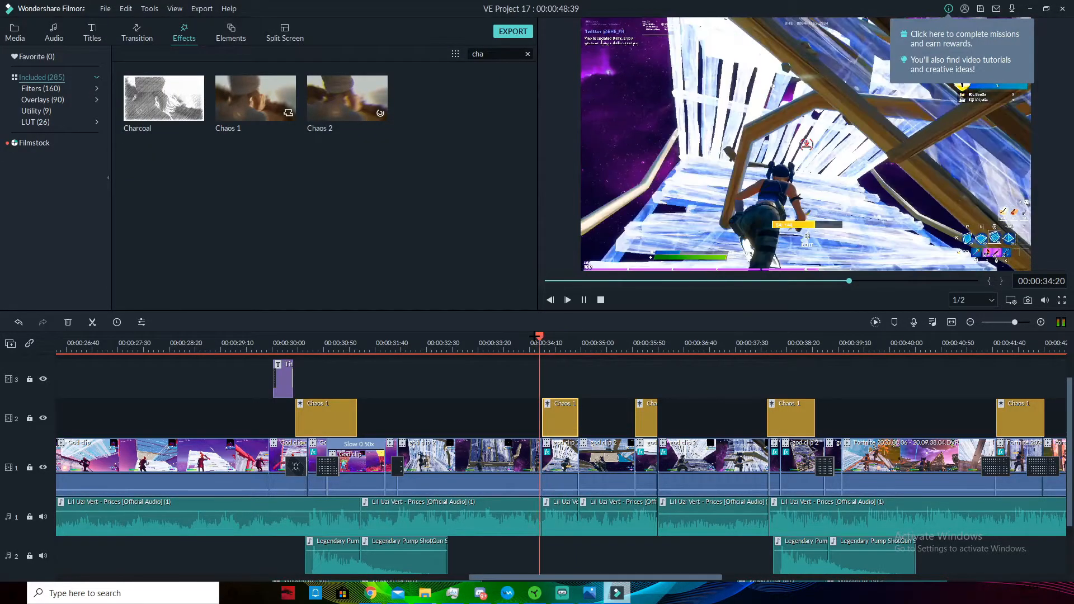
{"action": "key", "text": "space"}
{"action": "left_click_drag", "start_coordinate": [661, 336], "coordinate": [646, 336]}
Examine the Pan & Zoom start and end frames of the god clip 2 segment at 00:00:36:04
{"action": "right_click", "coordinate": [639, 453]}
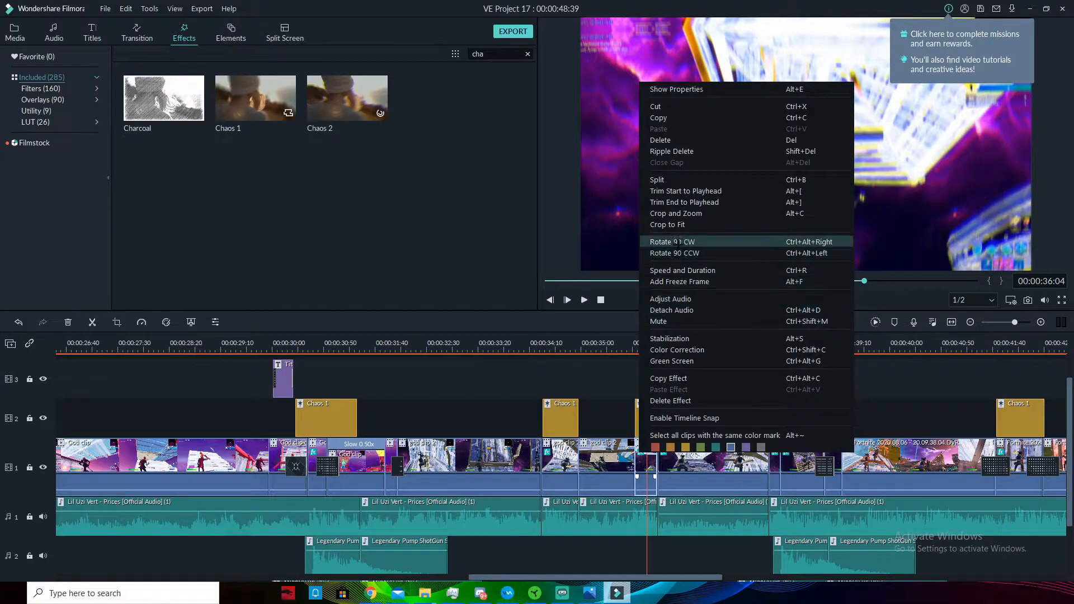
{"action": "left_click", "coordinate": [679, 213]}
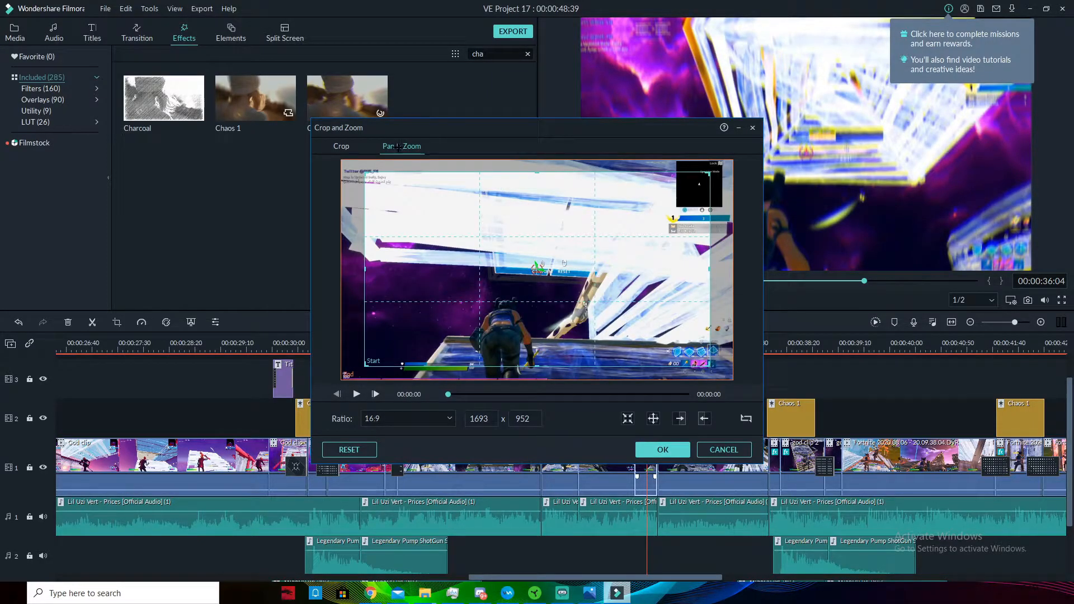
{"action": "left_click", "coordinate": [354, 351]}
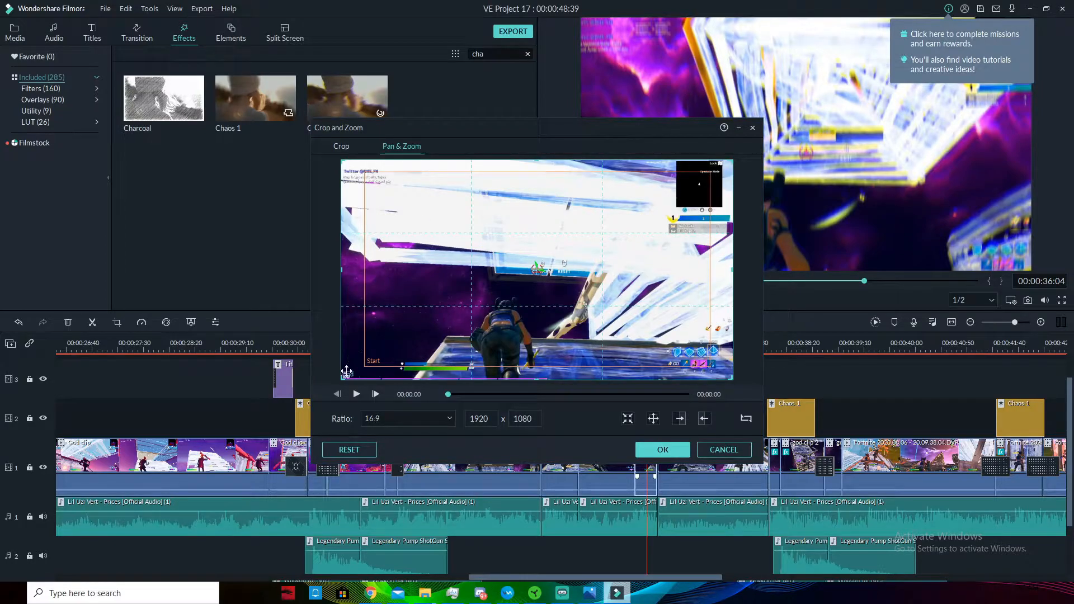
{"action": "scroll", "coordinate": [591, 249], "scroll_direction": "down", "scroll_amount": 2}
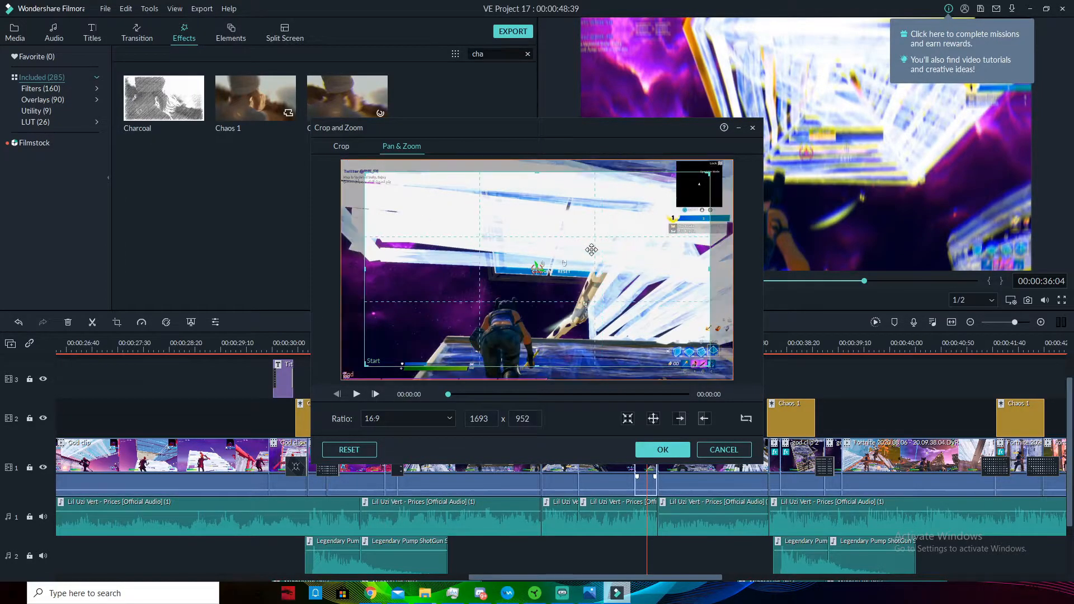
{"action": "left_click", "coordinate": [661, 450]}
Play into the black-and-white god clip 2 segment and scrub to 00:00:37:00
{"action": "left_click", "coordinate": [639, 338]}
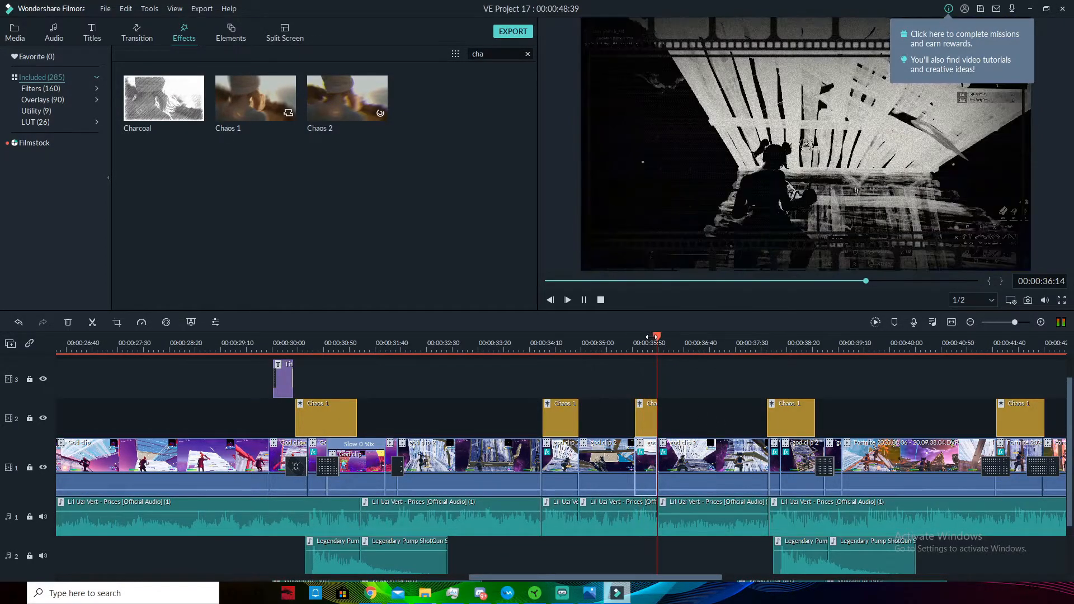
{"action": "key", "text": "space"}
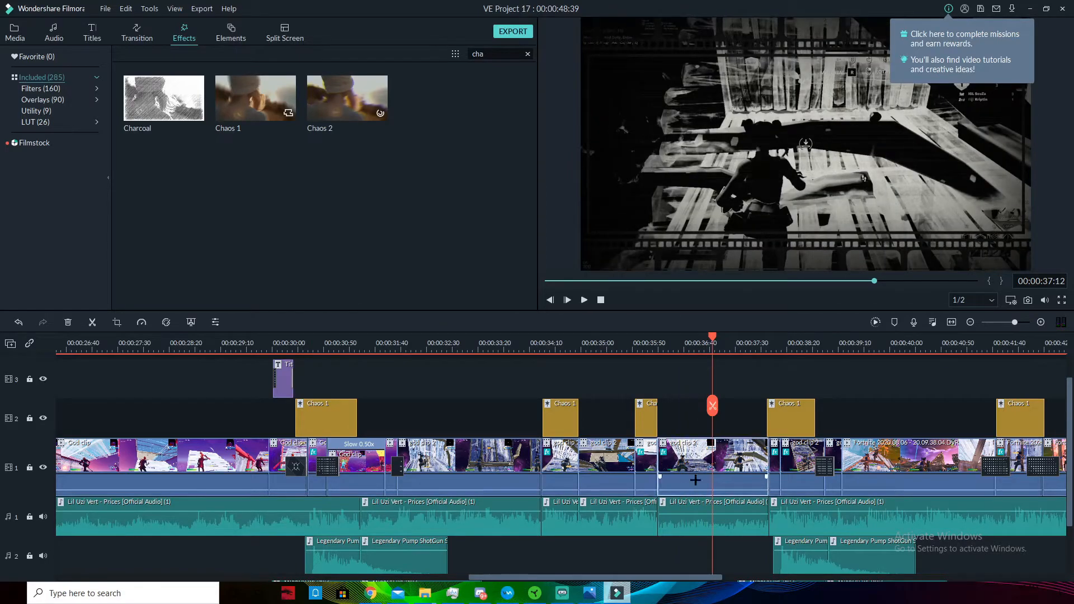
{"action": "left_click", "coordinate": [693, 510]}
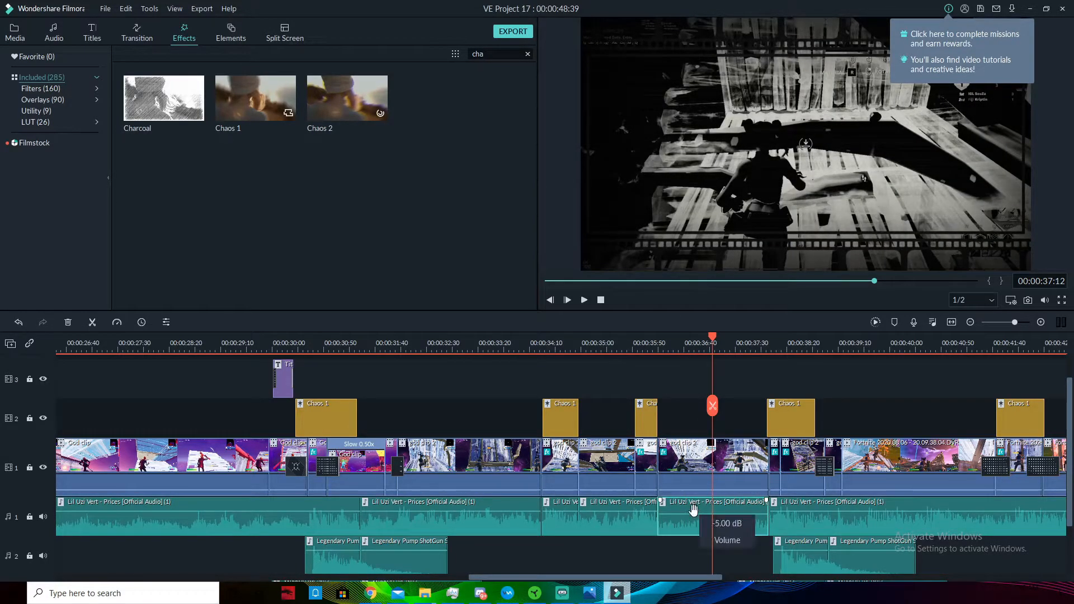
{"action": "left_click_drag", "start_coordinate": [712, 405], "coordinate": [704, 405]}
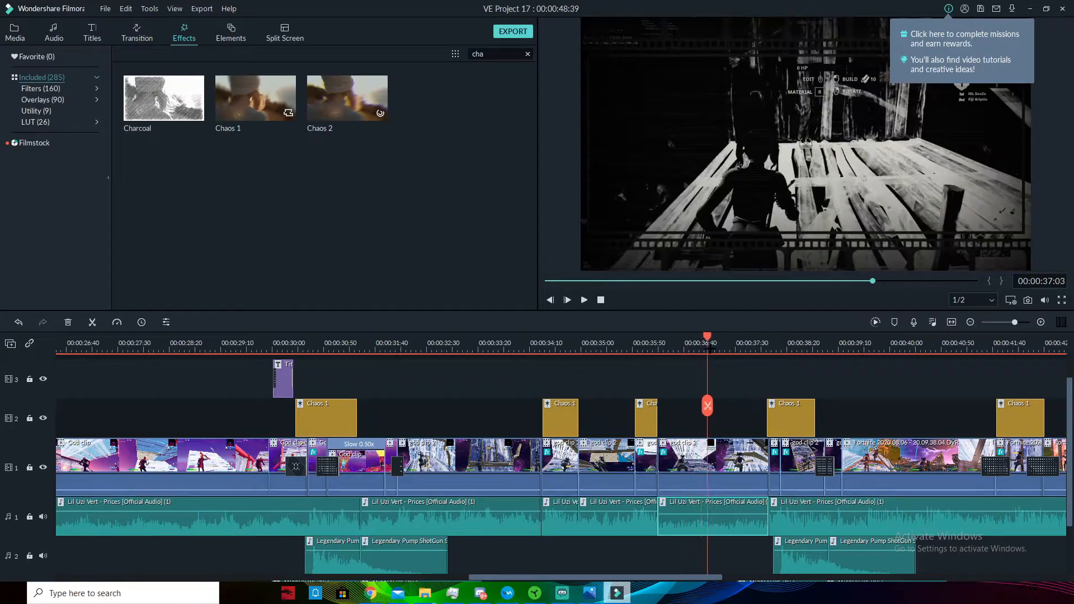
Examine the equalizer presets for the music segment under the black-and-white clip, keeping Low Bass selected
{"action": "double_click", "coordinate": [686, 526]}
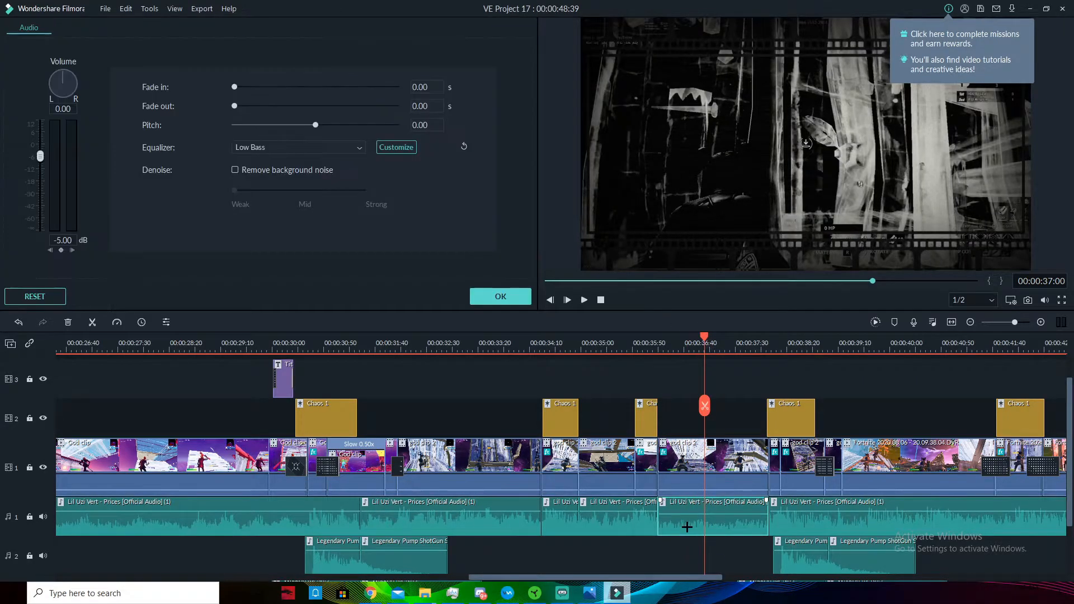
{"action": "left_click", "coordinate": [274, 148]}
{"action": "left_click", "coordinate": [267, 159]}
{"action": "left_click", "coordinate": [269, 147]}
{"action": "left_click", "coordinate": [263, 190]}
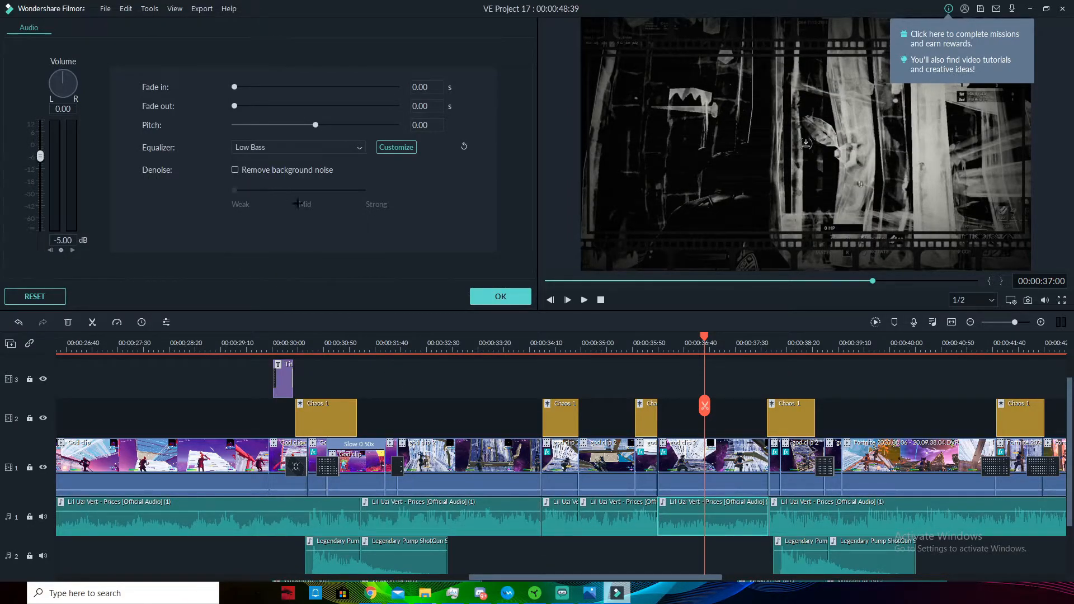
{"action": "left_click", "coordinate": [495, 304]}
Compare the black-and-white clip with its Film 1, Film Grain and Silent Film 2 effects switched off and back on
{"action": "left_click", "coordinate": [702, 341]}
{"action": "double_click", "coordinate": [699, 452]}
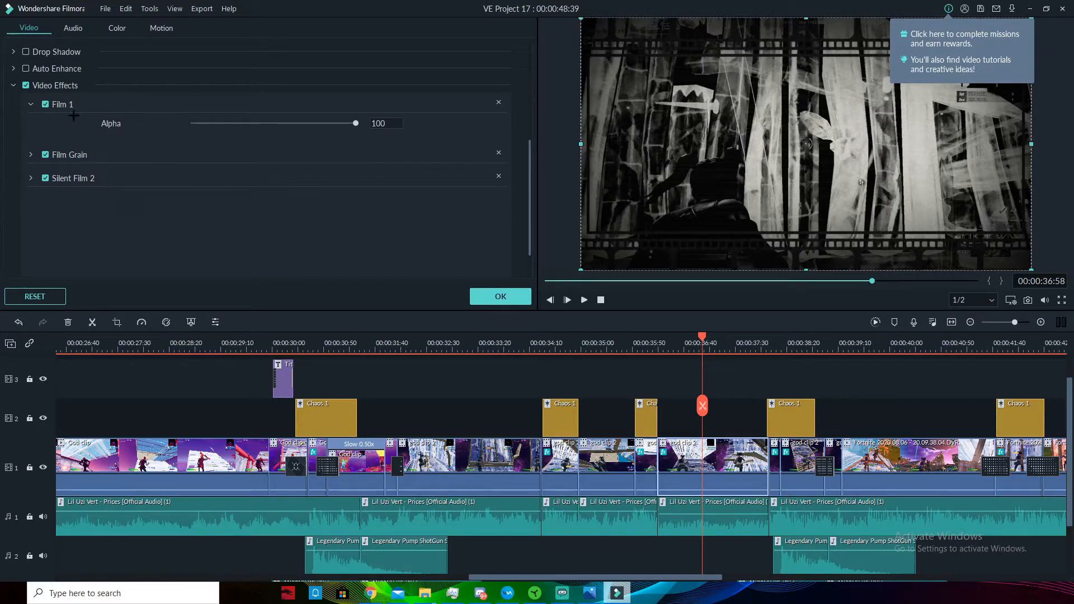
{"action": "left_click", "coordinate": [46, 104]}
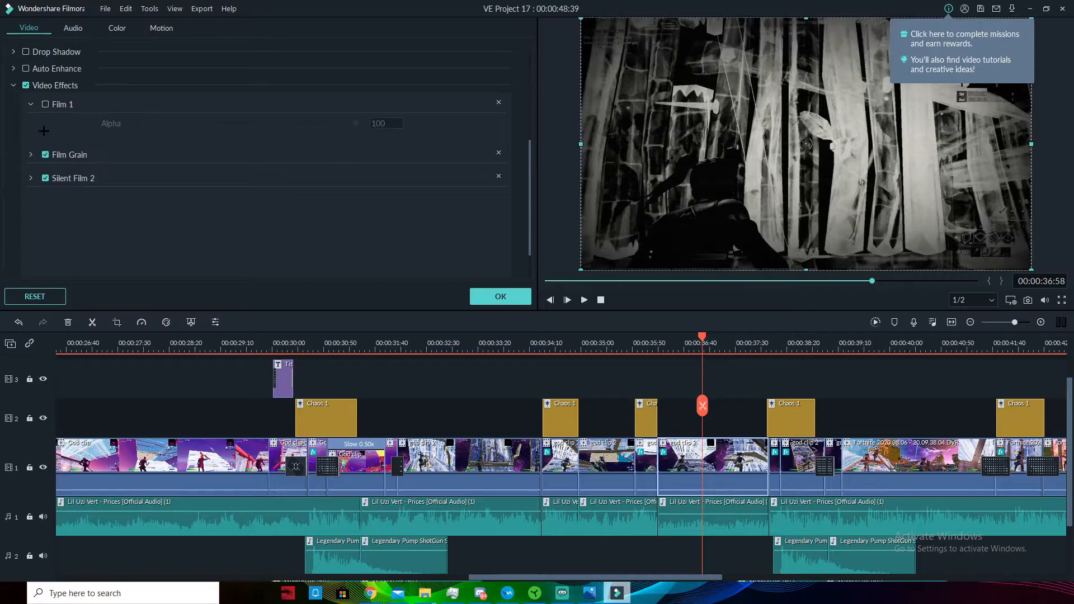
{"action": "left_click", "coordinate": [46, 177]}
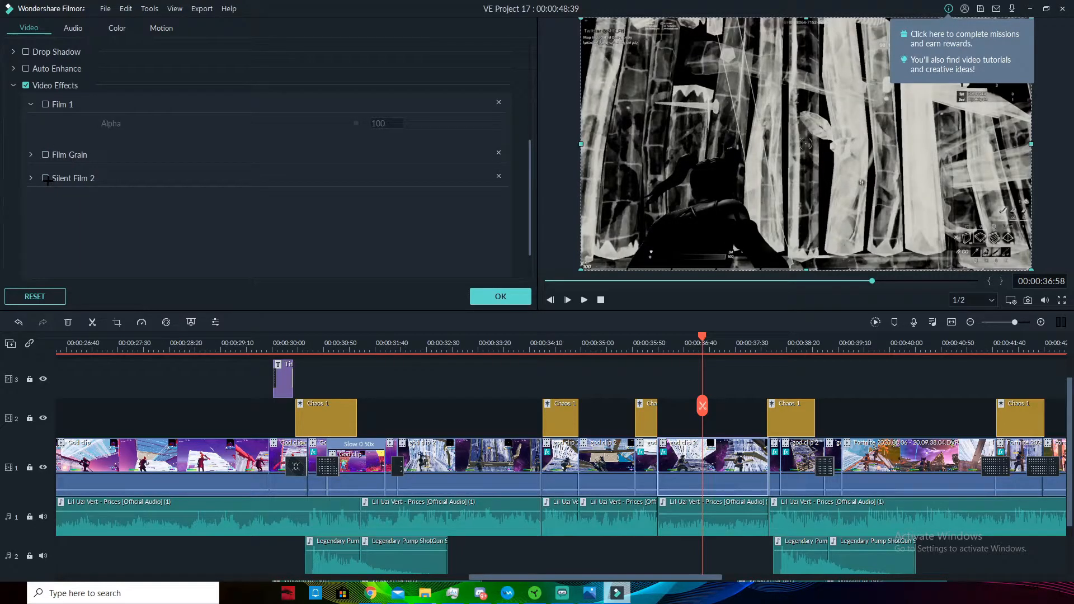
{"action": "left_click", "coordinate": [46, 178]}
{"action": "left_click", "coordinate": [46, 104]}
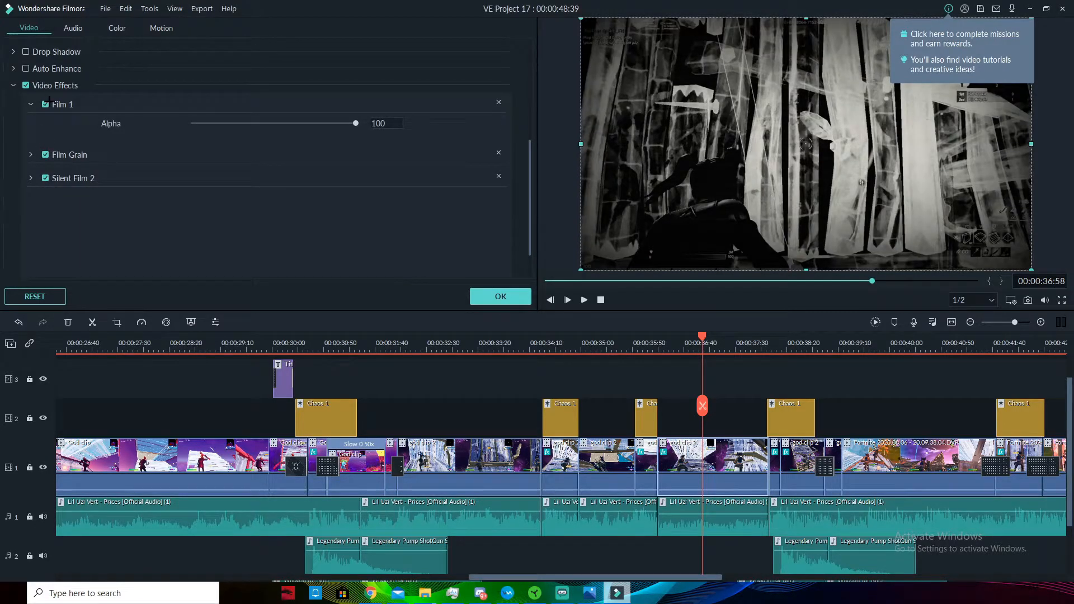
Examine the black-and-white clip's Tone and 3D LUT color settings, and play the montage past its end
{"action": "left_click", "coordinate": [116, 28]}
{"action": "scroll", "coordinate": [109, 215], "scroll_direction": "down", "scroll_amount": 2}
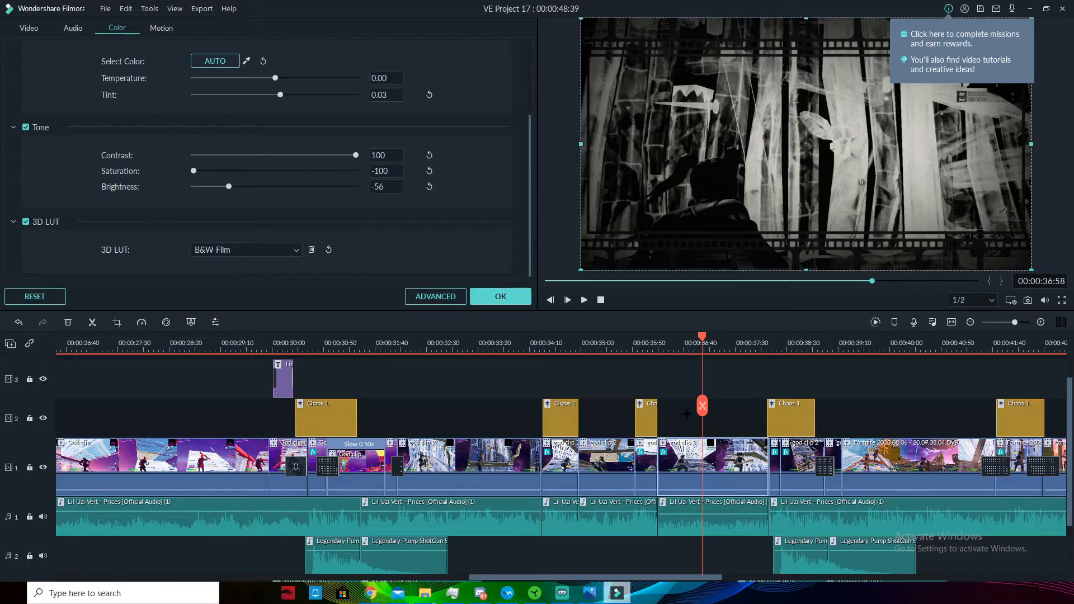
{"action": "left_click_drag", "start_coordinate": [702, 335], "coordinate": [678, 336]}
{"action": "key", "text": "space"}
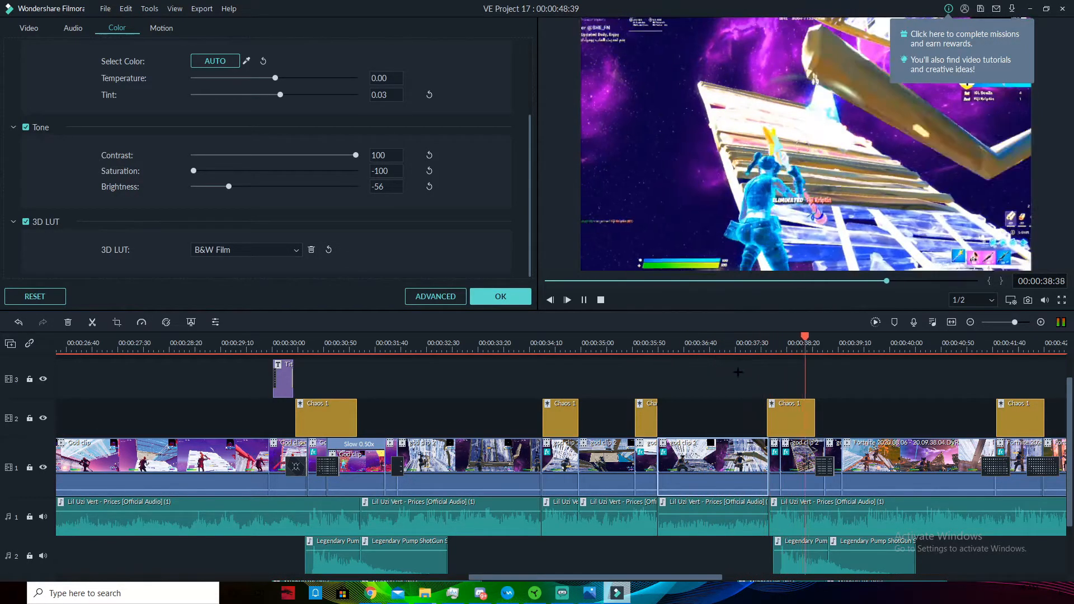
{"action": "key", "text": "space"}
Examine the Chaos 1 effect's values at 00:00:38:21 and scrub back to 00:00:38:09
{"action": "left_click_drag", "start_coordinate": [836, 336], "coordinate": [787, 364]}
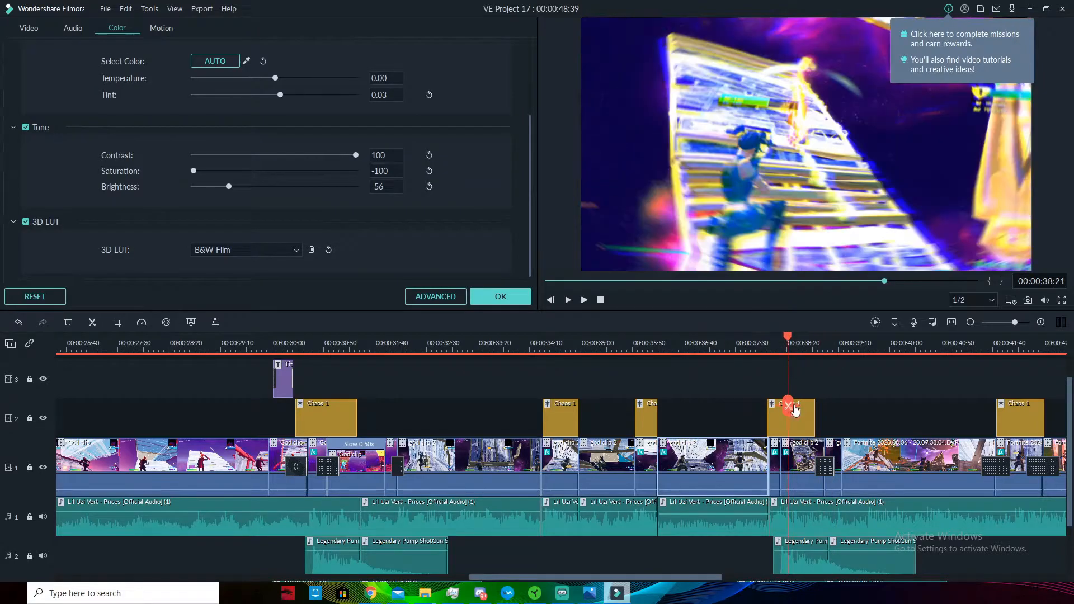
{"action": "left_click", "coordinate": [802, 407]}
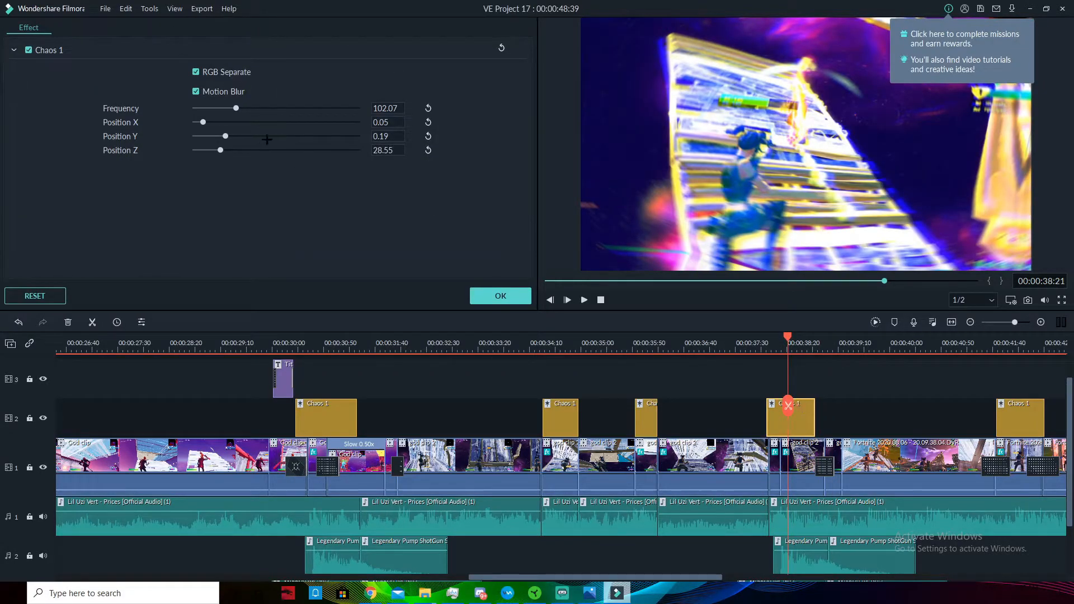
{"action": "mouse_move", "coordinate": [771, 342]}
{"action": "left_mouse_down"}
{"action": "mouse_move", "coordinate": [822, 345]}
{"action": "mouse_move", "coordinate": [779, 351]}
{"action": "mouse_move", "coordinate": [782, 337]}
{"action": "mouse_move", "coordinate": [766, 337]}
{"action": "left_mouse_up"}
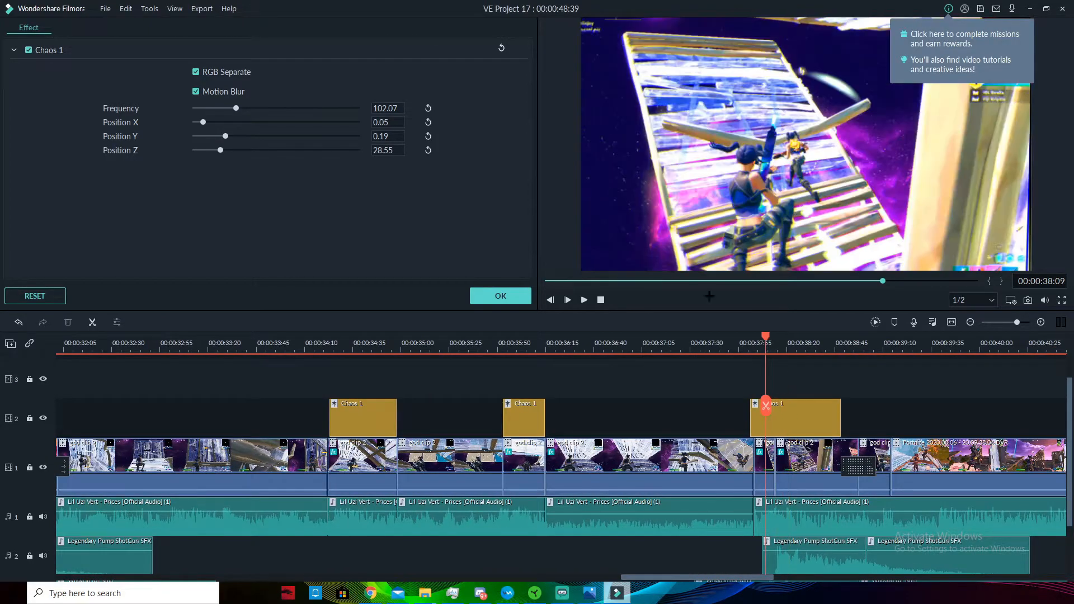
{"action": "left_click", "coordinate": [501, 295]}
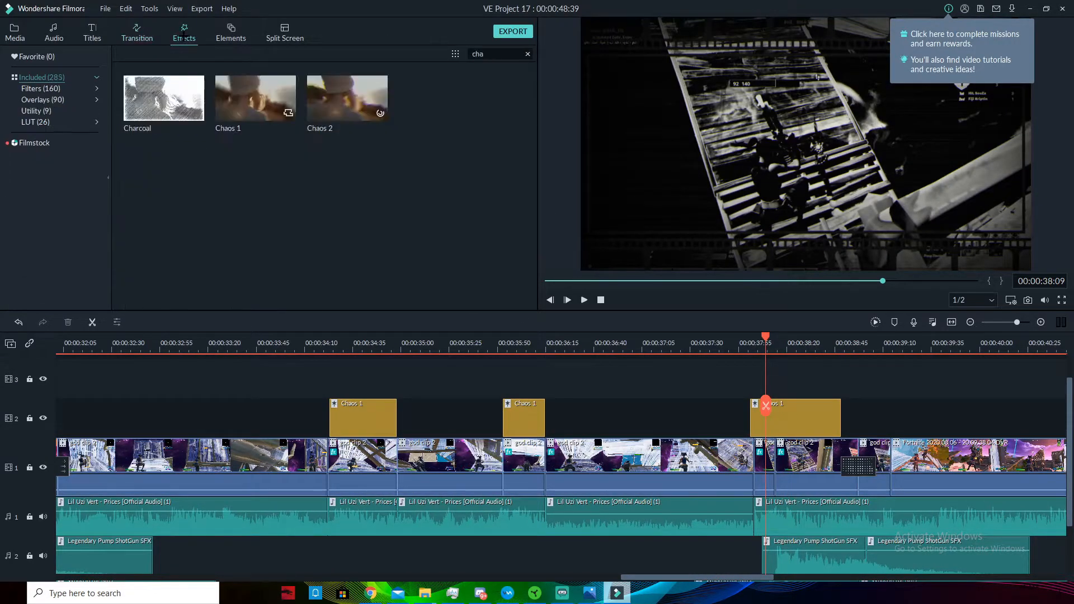
Scrub past the fourth Chaos 1 effect to about 00:00:39:04 and inspect the transition between the two god clip 2 segments
{"action": "left_click_drag", "start_coordinate": [766, 405], "coordinate": [851, 405]}
{"action": "left_click", "coordinate": [816, 462]}
{"action": "left_click_drag", "start_coordinate": [851, 347], "coordinate": [918, 353]}
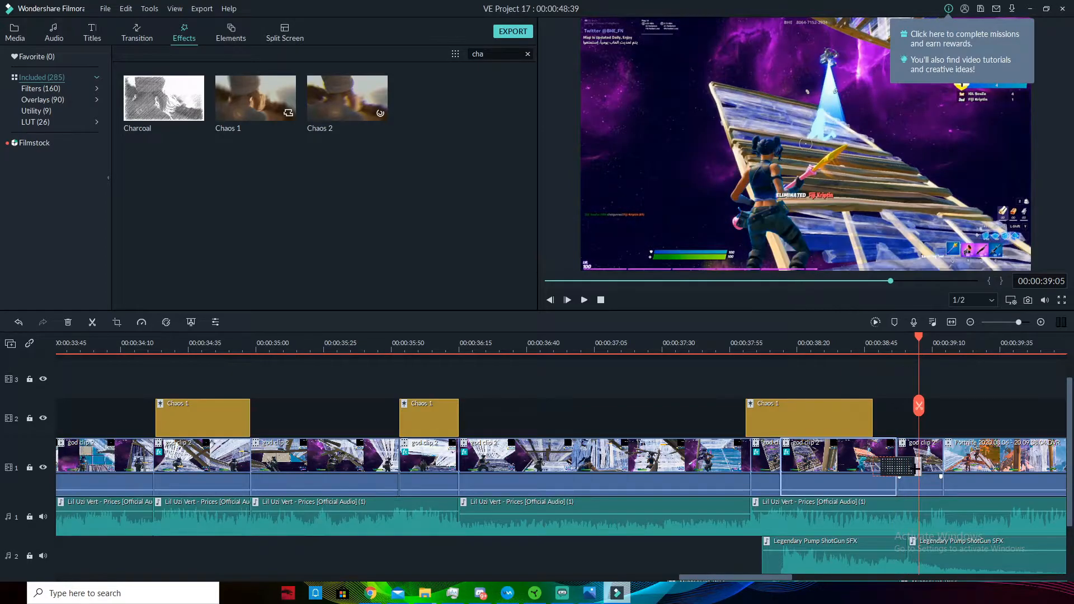
{"action": "left_click", "coordinate": [896, 467]}
{"action": "left_click", "coordinate": [928, 464]}
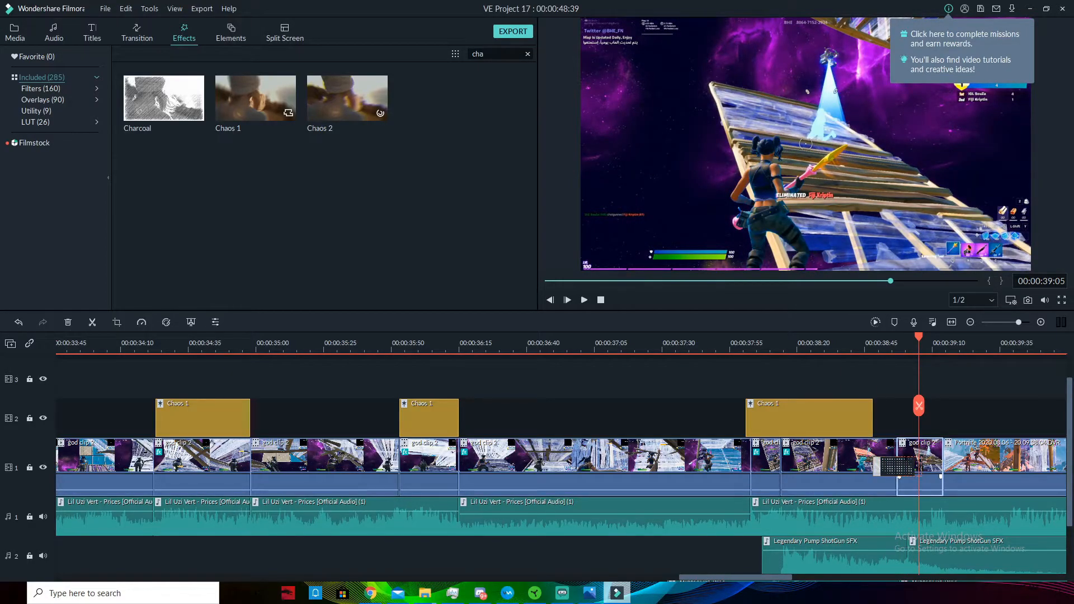
{"action": "left_click", "coordinate": [896, 467]}
{"action": "left_click_drag", "start_coordinate": [918, 341], "coordinate": [918, 378]}
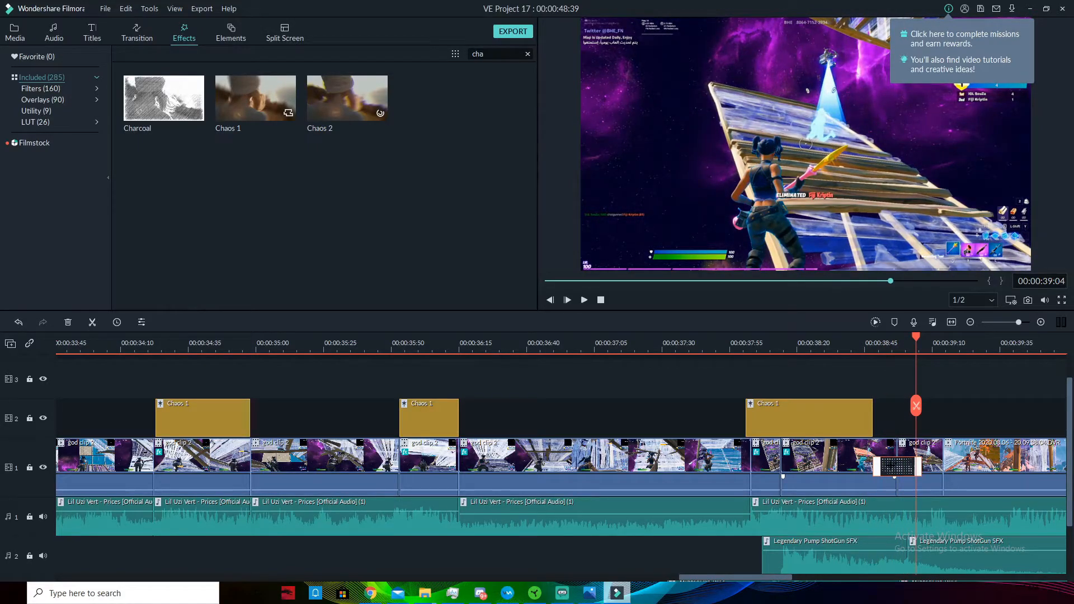
{"action": "right_click", "coordinate": [894, 457]}
{"action": "left_click", "coordinate": [917, 483]}
{"action": "left_click_drag", "start_coordinate": [918, 339], "coordinate": [1054, 339]}
{"action": "key", "text": "ctrl+z"}
Play the montage on to the fifth Chaos 1 effect, scrub back to 00:00:41:32 and replay the section
{"action": "left_click_drag", "start_coordinate": [997, 390], "coordinate": [339, 462]}
{"action": "key", "text": "space"}
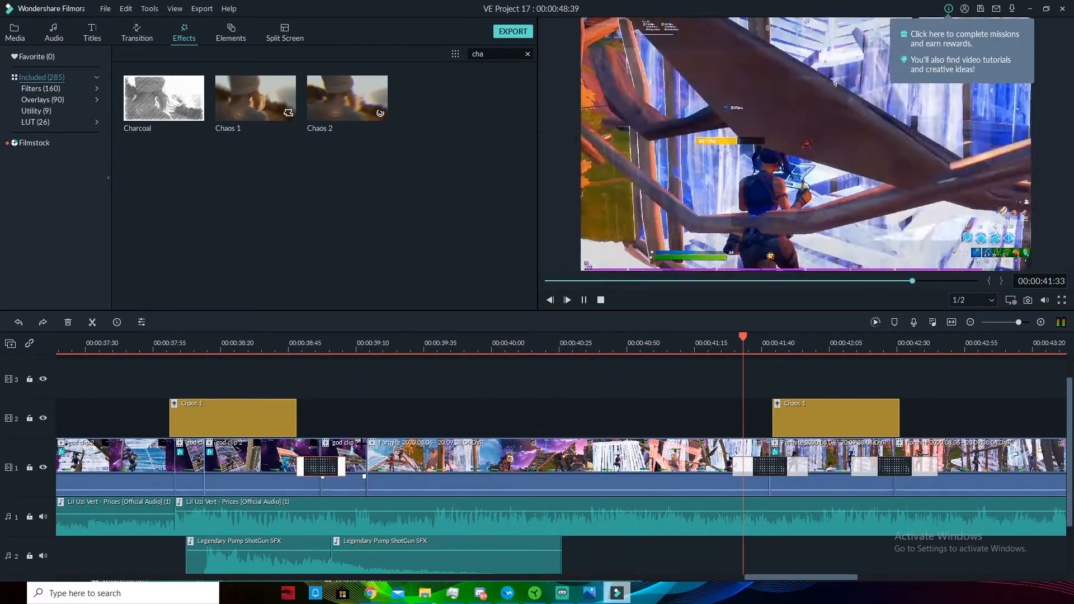
{"action": "key", "text": "space"}
{"action": "left_click_drag", "start_coordinate": [889, 335], "coordinate": [738, 369]}
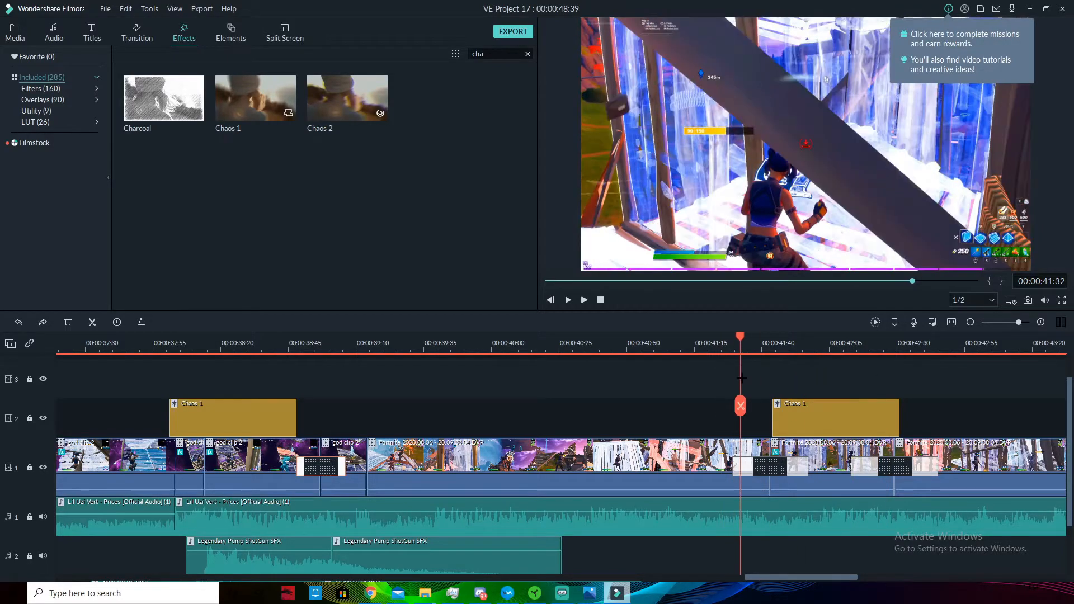
{"action": "key", "text": "space"}
Examine the settings of the Chaos 1 effect at 00:00:42:19 and scrub back to 00:00:42:18
{"action": "double_click", "coordinate": [786, 418]}
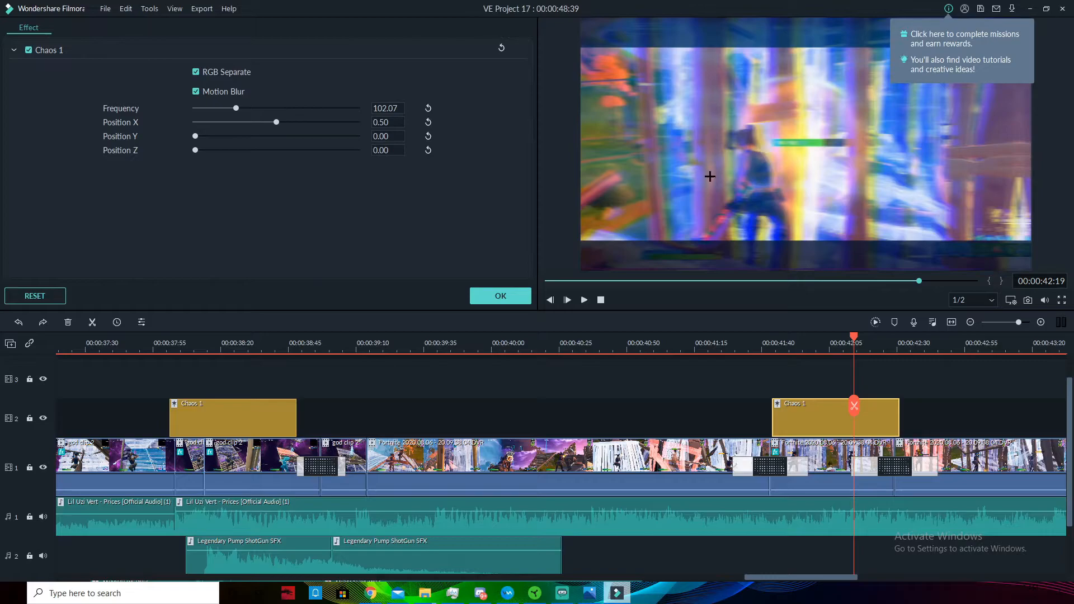
{"action": "left_click", "coordinate": [506, 296]}
{"action": "mouse_move", "coordinate": [853, 338]}
{"action": "left_mouse_down"}
{"action": "mouse_move", "coordinate": [862, 339]}
{"action": "mouse_move", "coordinate": [849, 341]}
{"action": "left_mouse_up"}
Examine the Tone and 3D LUT settings and the video effects of the Fortnite clip beneath the fifth Chaos 1 effect
{"action": "left_click", "coordinate": [813, 467]}
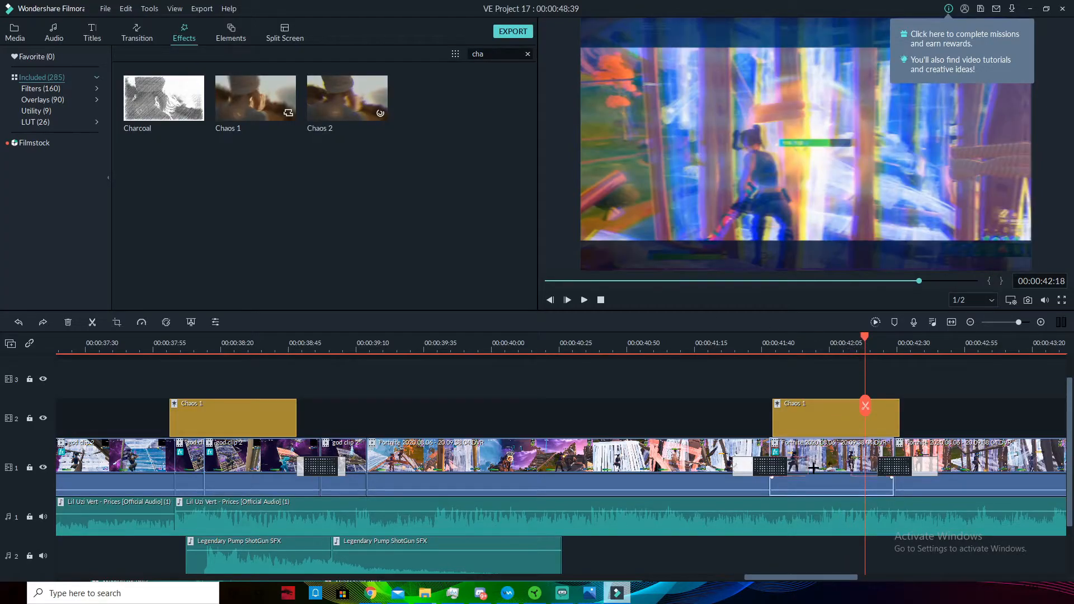
{"action": "double_click", "coordinate": [824, 457]}
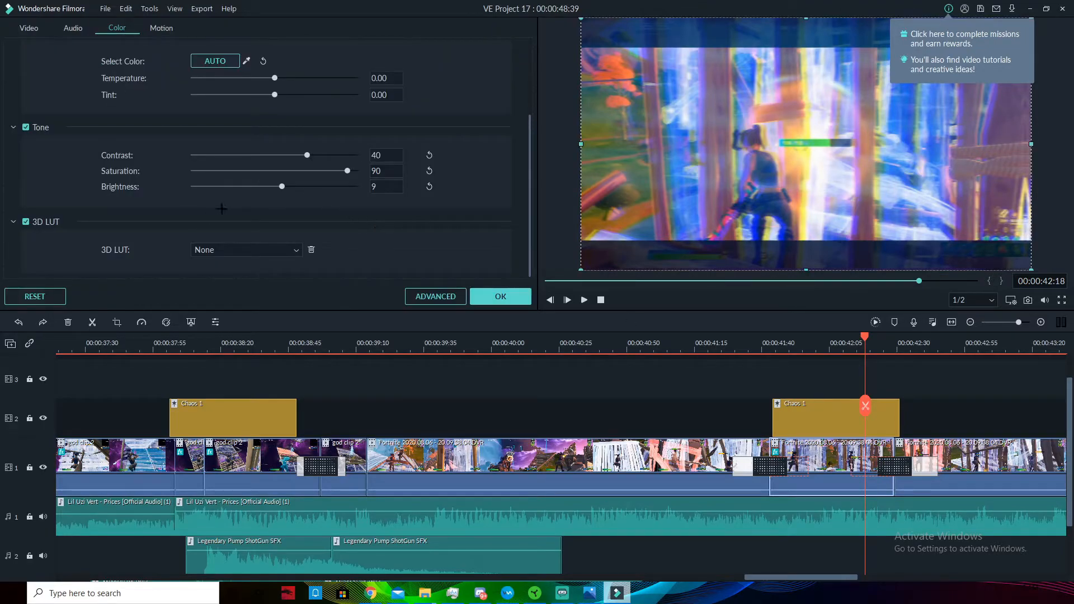
{"action": "scroll", "coordinate": [223, 208], "scroll_direction": "up", "scroll_amount": 3}
{"action": "left_click", "coordinate": [29, 28]}
{"action": "scroll", "coordinate": [82, 140], "scroll_direction": "down", "scroll_amount": 1}
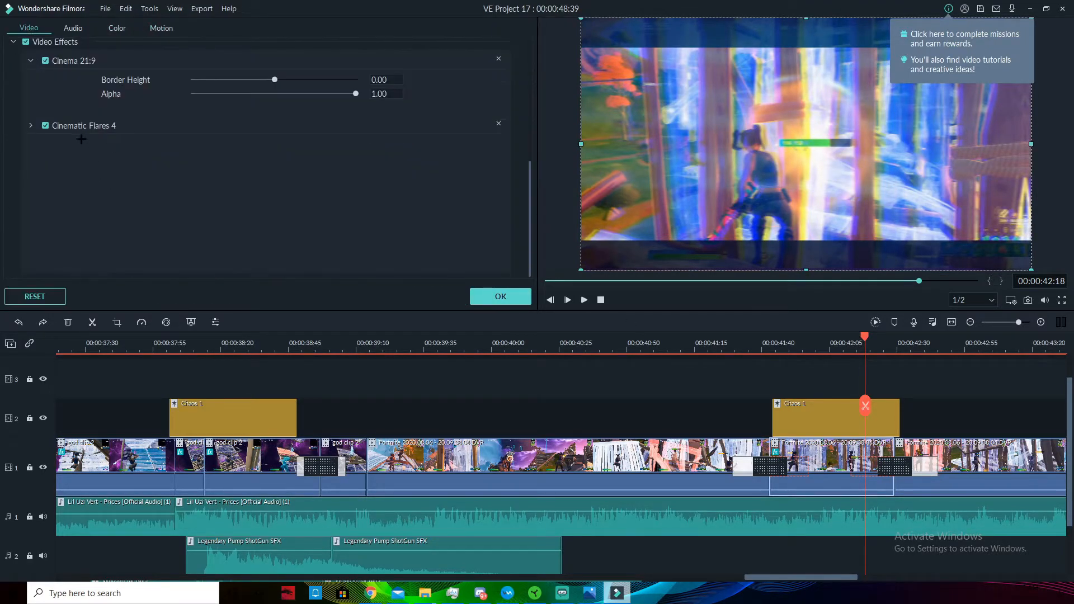
Compare the Fortnite clip with its Cinema 21:9 and Cinematic Flares 4 effects switched off and back on
{"action": "left_click", "coordinate": [78, 62]}
{"action": "left_click", "coordinate": [68, 63]}
{"action": "left_click", "coordinate": [67, 64]}
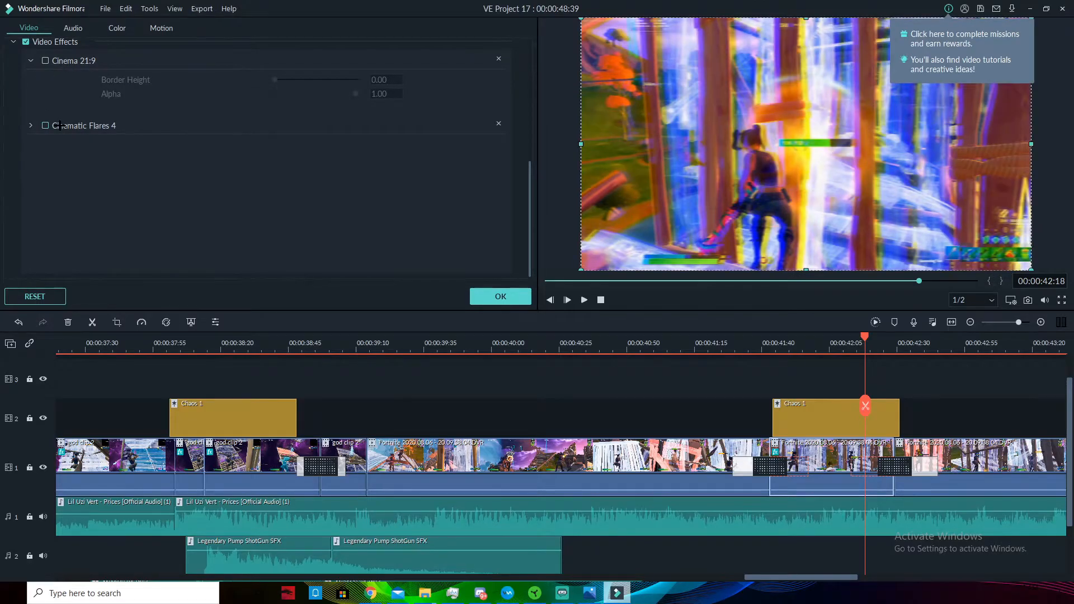
{"action": "left_click", "coordinate": [63, 60]}
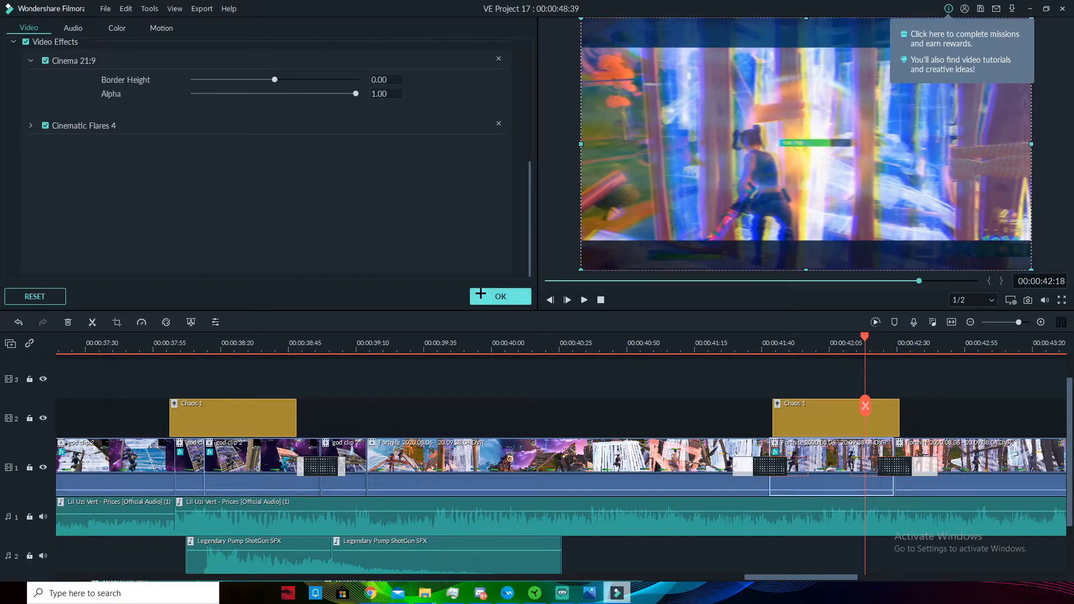
{"action": "left_click", "coordinate": [476, 294]}
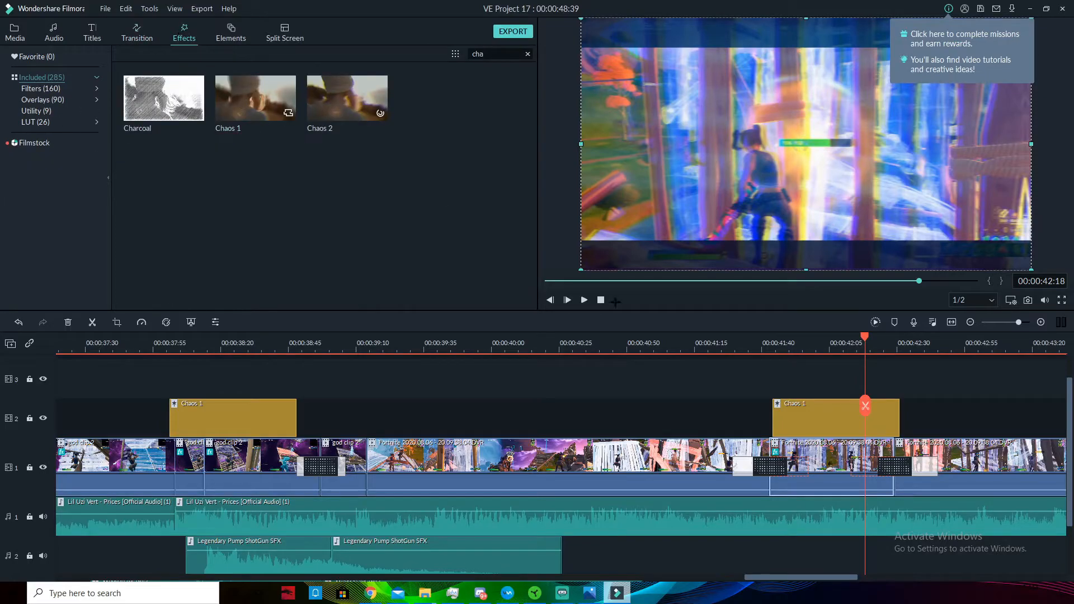
Check the fifth Chaos 1 effect's frequency and position settings once more
{"action": "left_click", "coordinate": [819, 423]}
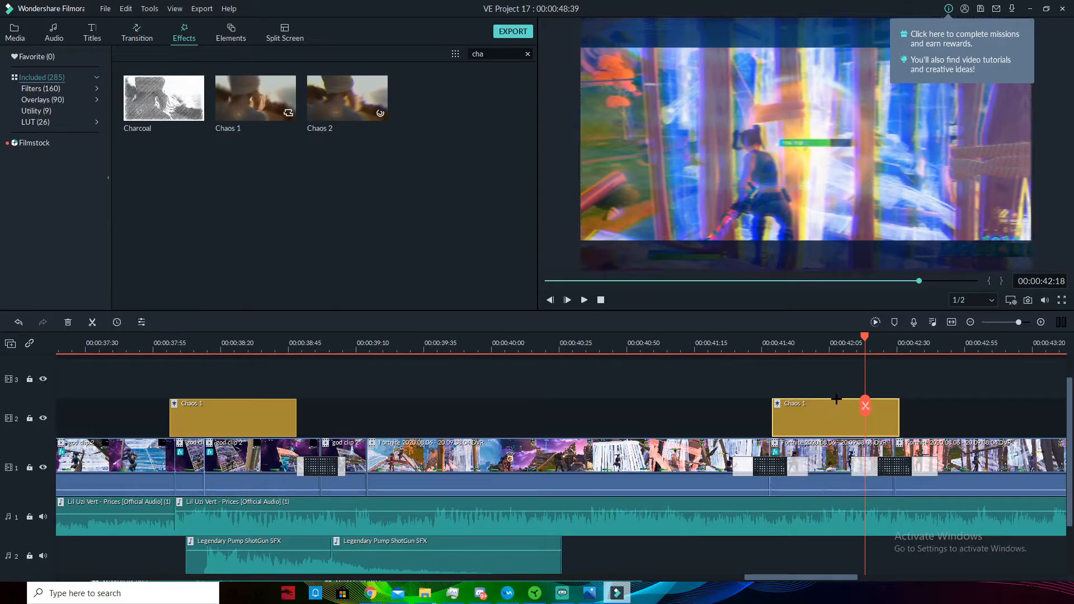
{"action": "double_click", "coordinate": [838, 415]}
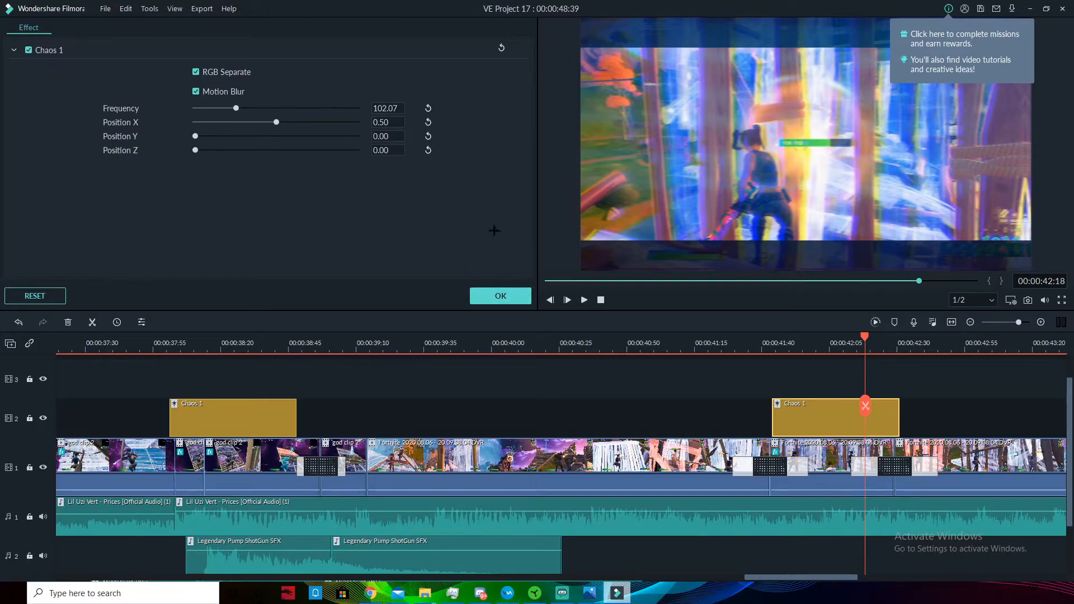
{"action": "left_click", "coordinate": [510, 293]}
Play the montage on to the last Chaos 1 effect and examine its settings at 00:00:45:50
{"action": "left_click_drag", "start_coordinate": [866, 335], "coordinate": [523, 395]}
{"action": "key", "text": "space"}
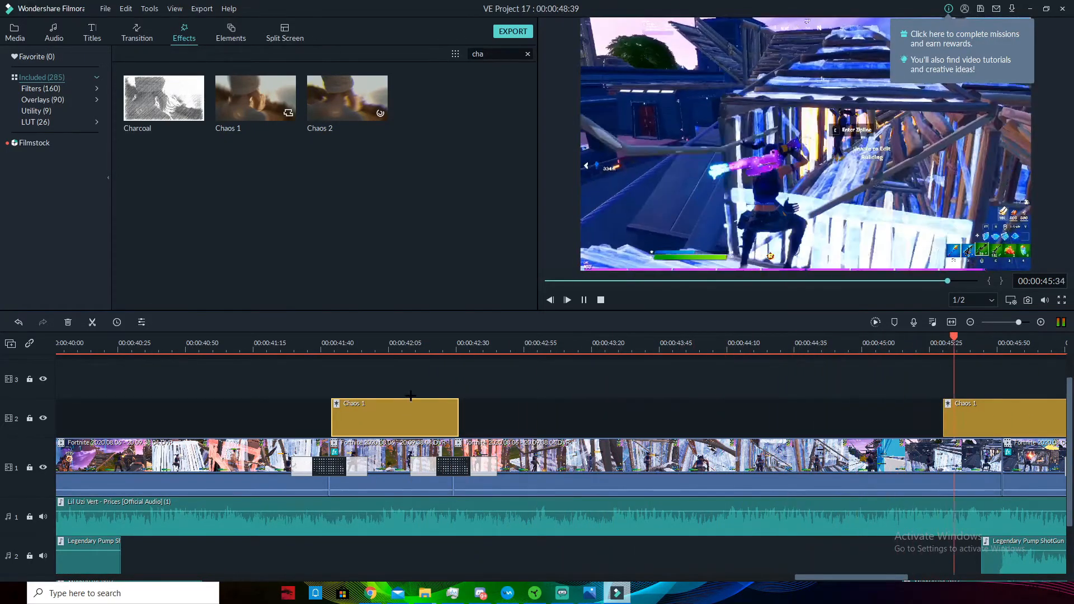
{"action": "key", "text": "space"}
{"action": "left_click_drag", "start_coordinate": [618, 338], "coordinate": [483, 402]}
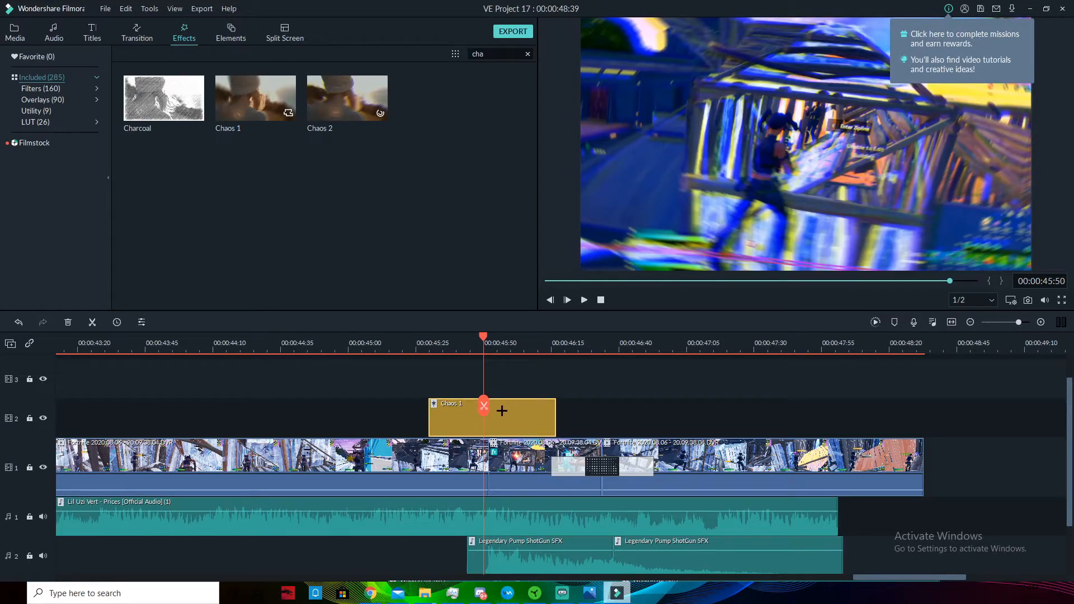
{"action": "double_click", "coordinate": [503, 409]}
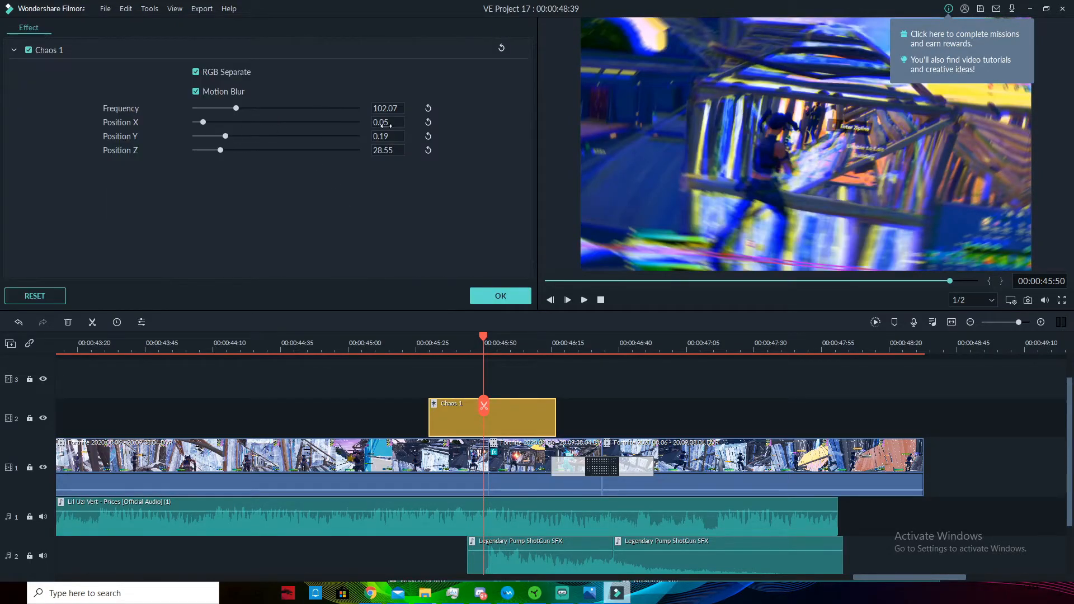
{"action": "left_click", "coordinate": [495, 296]}
Examine the Tilt-shift Circle settings of the clip beneath the last Chaos 1 effect at 00:00:45:59
{"action": "scroll", "coordinate": [554, 384], "scroll_direction": "down", "scroll_amount": 1}
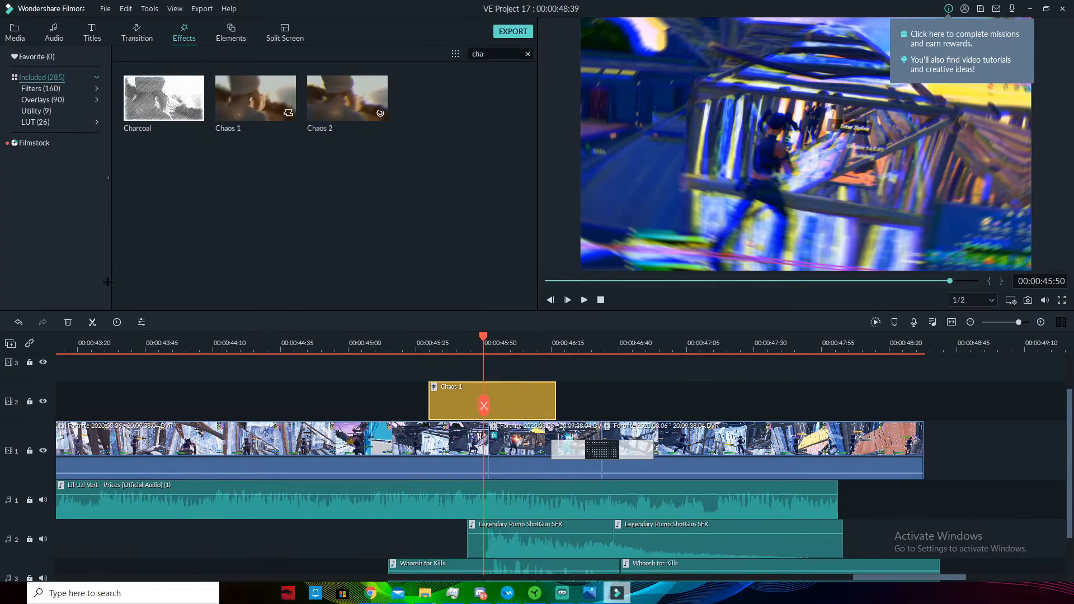
{"action": "scroll", "coordinate": [483, 404], "scroll_direction": "down", "scroll_amount": 2}
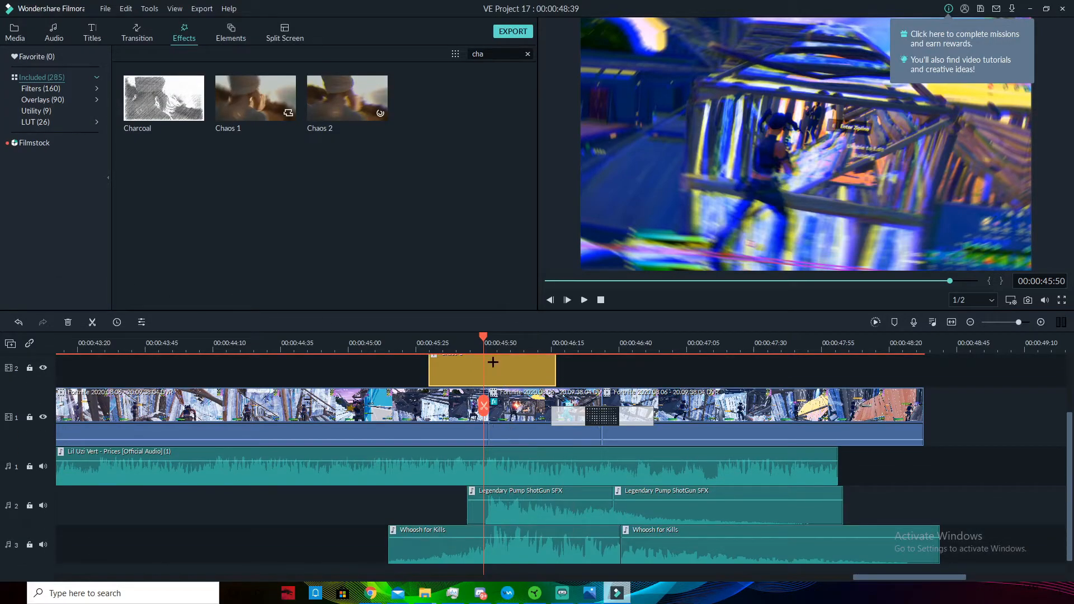
{"action": "double_click", "coordinate": [507, 414]}
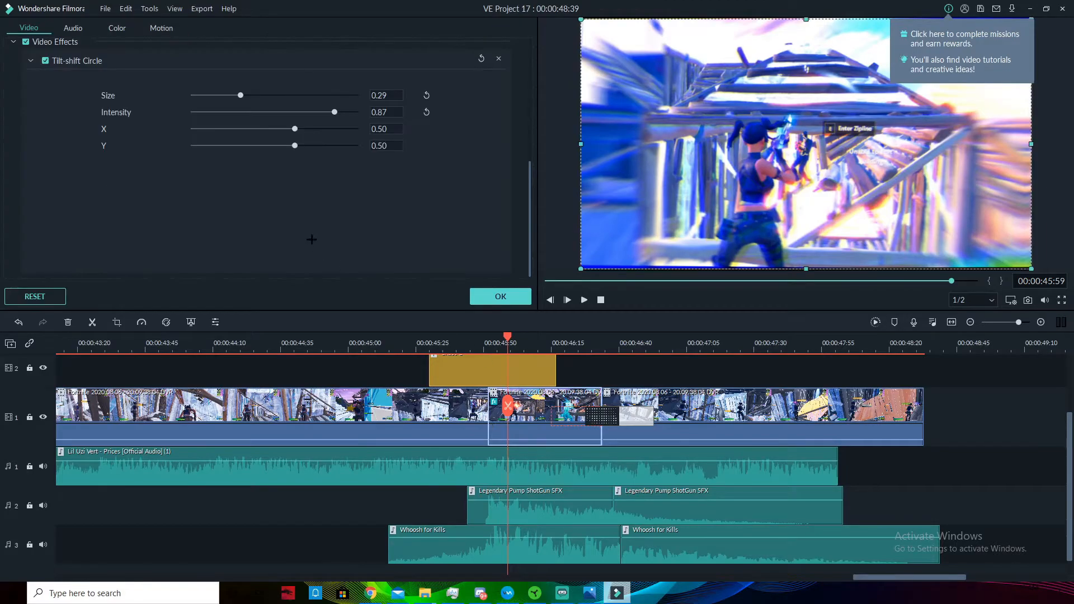
{"action": "left_click", "coordinate": [500, 295]}
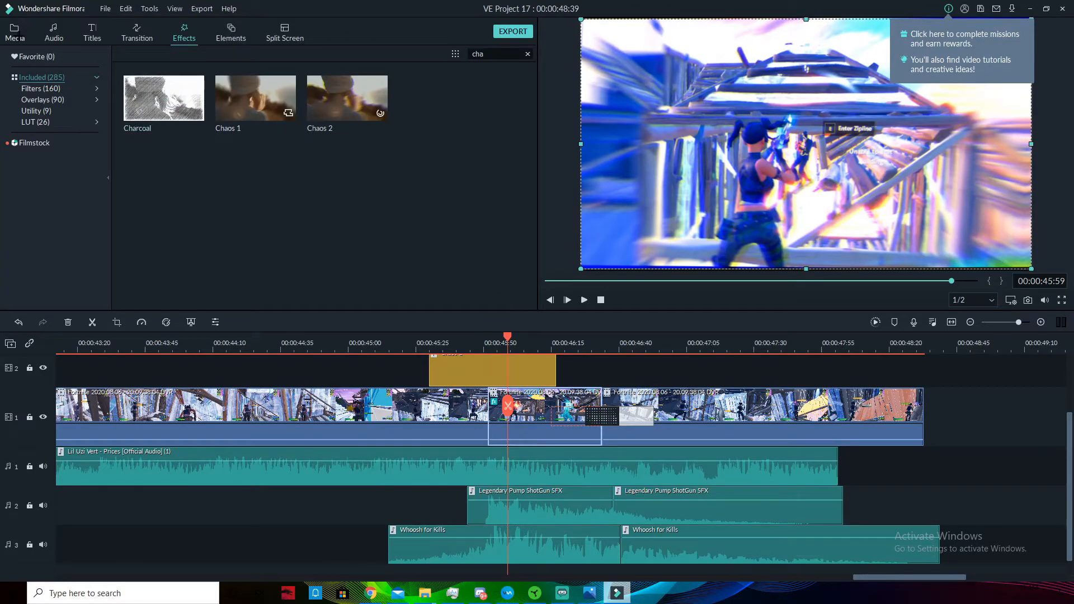
Compare the clip beneath the last Chaos 1 effect with Tilt-shift Circle switched off and back on
{"action": "left_click", "coordinate": [21, 38]}
{"action": "double_click", "coordinate": [534, 391]}
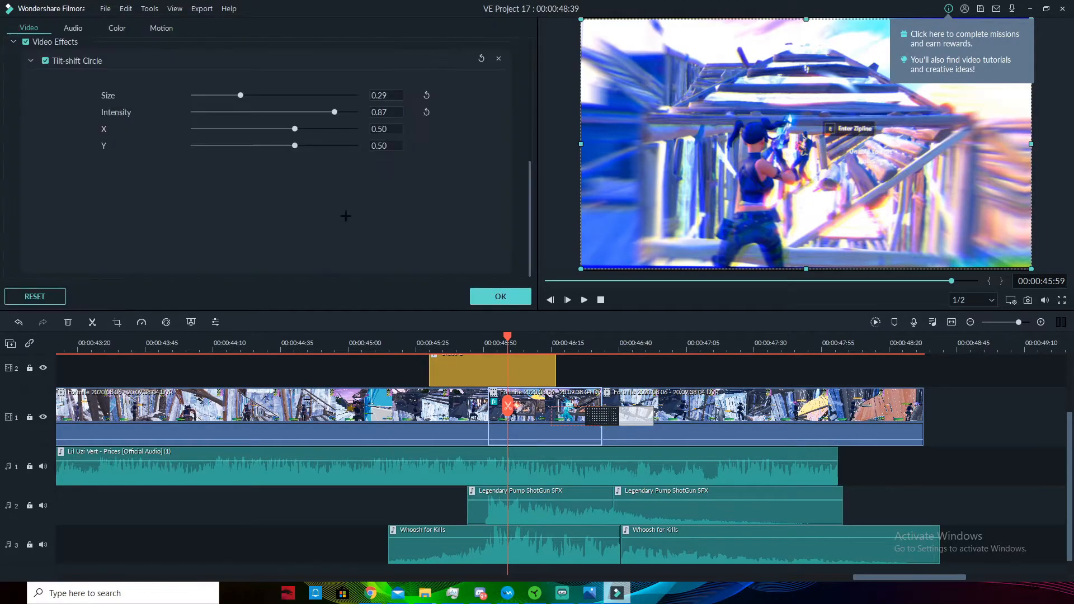
{"action": "scroll", "coordinate": [63, 86], "scroll_direction": "up", "scroll_amount": 1}
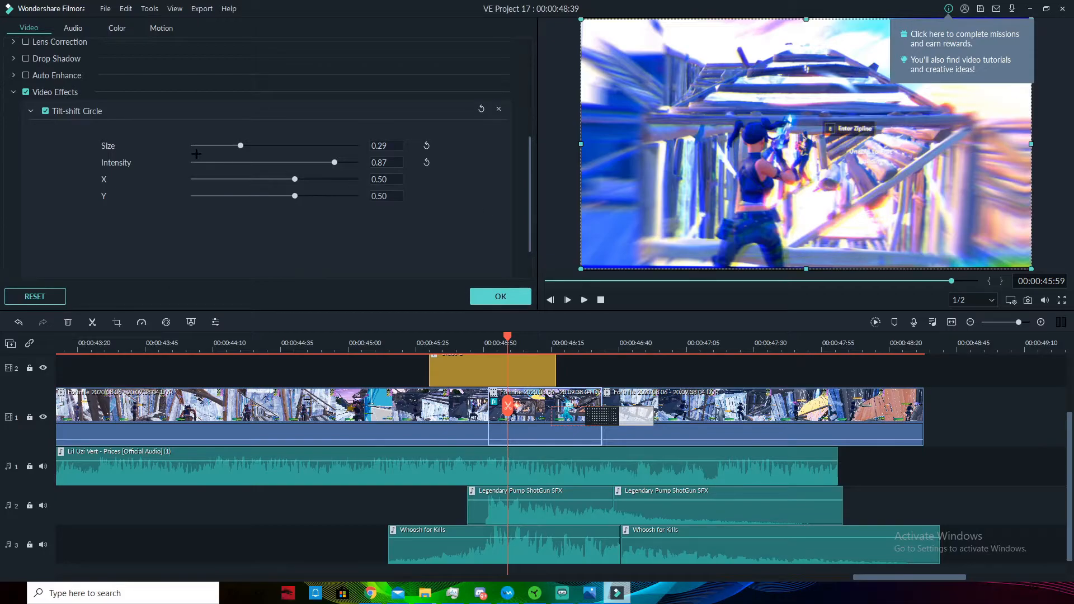
{"action": "left_click", "coordinate": [45, 110]}
{"action": "left_click", "coordinate": [45, 110]}
{"action": "left_click", "coordinate": [45, 111]}
{"action": "left_click", "coordinate": [46, 111]}
Scrub back to 00:00:45:32 and examine the video and audio settings of the preceding Fortnite clip
{"action": "left_click_drag", "start_coordinate": [517, 344], "coordinate": [574, 357]}
{"action": "left_click_drag", "start_coordinate": [575, 409], "coordinate": [435, 410]}
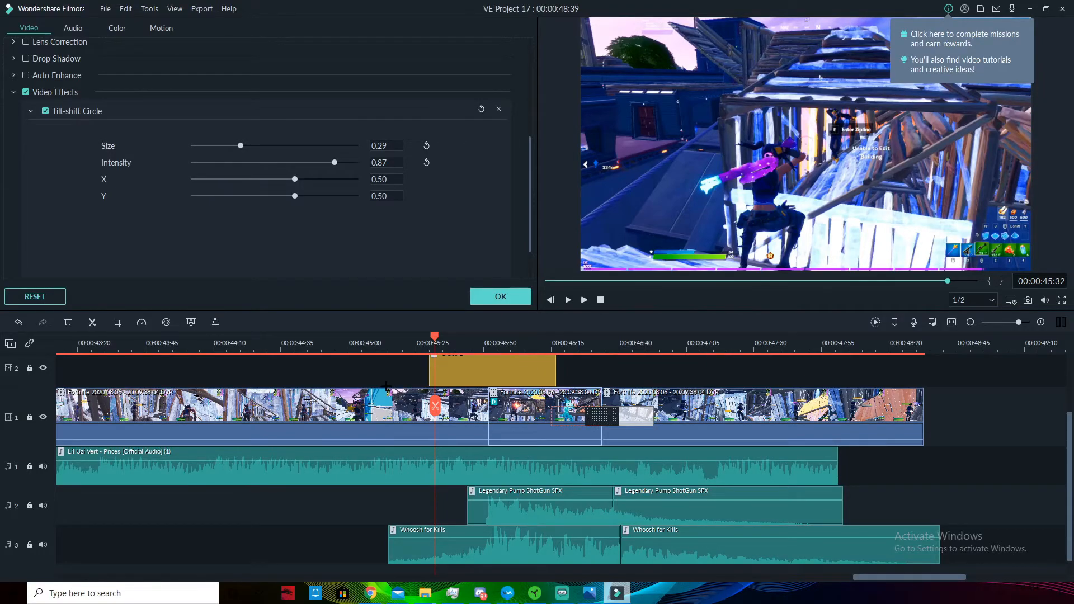
{"action": "left_click", "coordinate": [369, 400]}
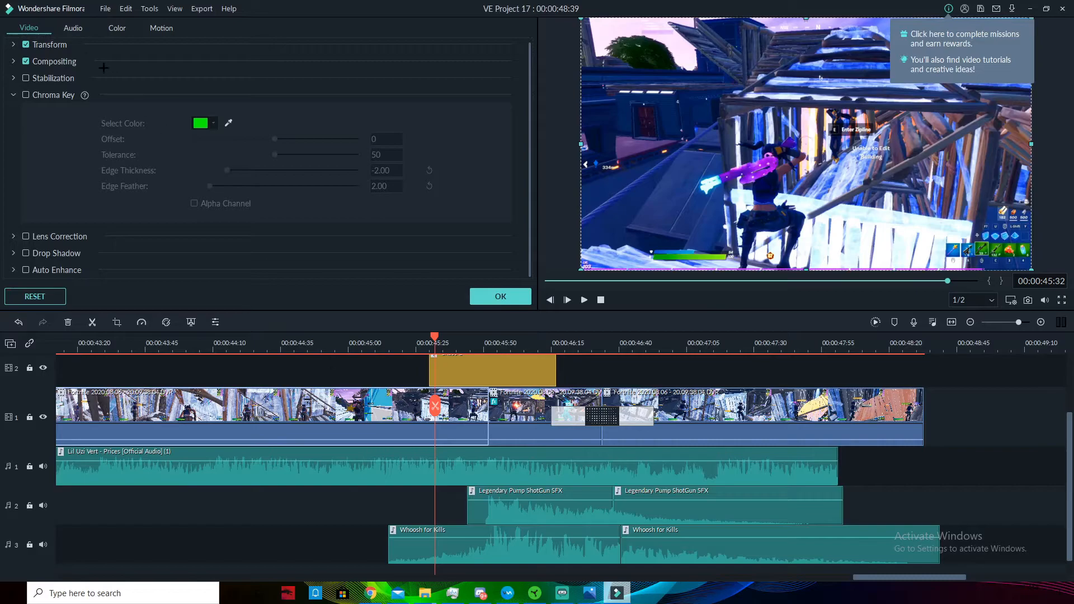
{"action": "left_click", "coordinate": [74, 29]}
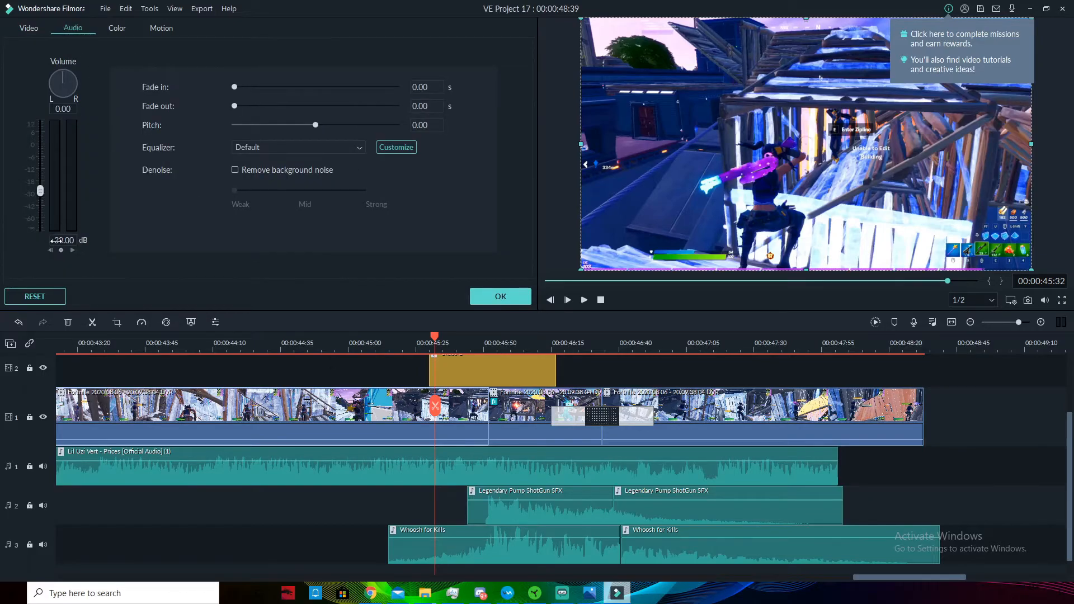
{"action": "left_click", "coordinate": [473, 297]}
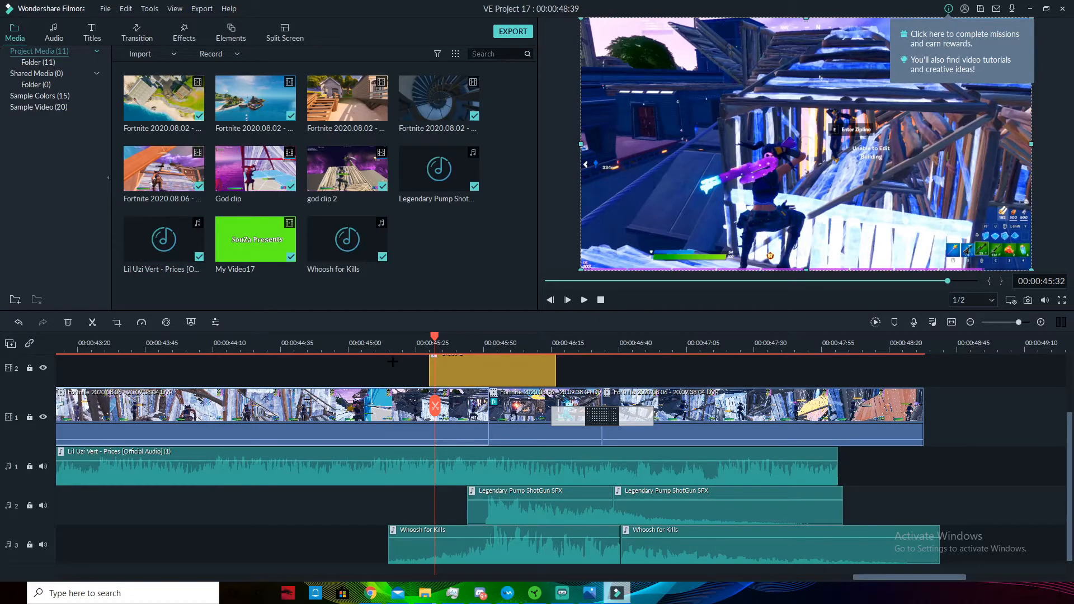
Inspect how the Whoosh for Kills and Legendary Pump ShotGun SFX clips line up with the kill, scrubbing to 00:00:45:55
{"action": "left_click", "coordinate": [437, 541]}
{"action": "left_click", "coordinate": [446, 338]}
{"action": "left_click_drag", "start_coordinate": [446, 339], "coordinate": [497, 343]}
{"action": "left_click", "coordinate": [511, 510]}
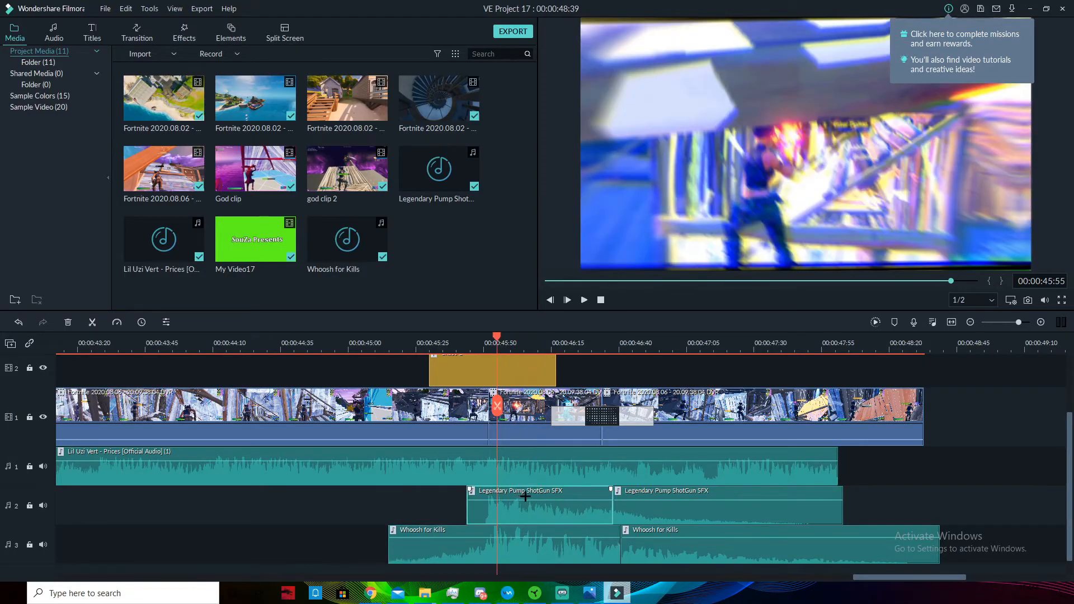
Replay the last kill from about 00:00:44:31 and scrub back to 00:00:46:02
{"action": "left_click", "coordinate": [504, 417]}
{"action": "left_click", "coordinate": [448, 409]}
{"action": "left_click_drag", "start_coordinate": [496, 338], "coordinate": [273, 341]}
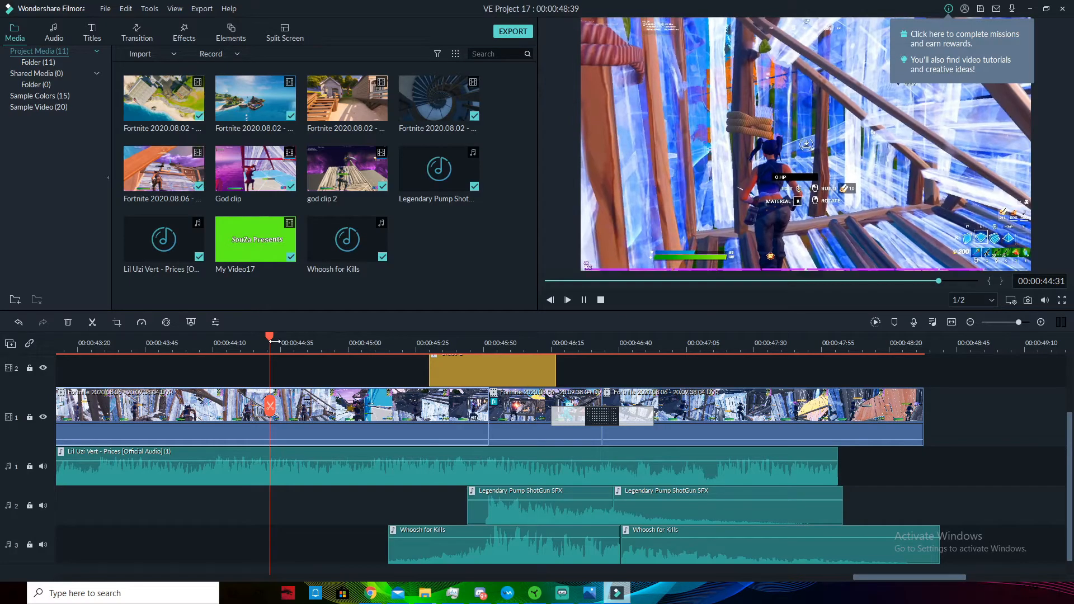
{"action": "key", "text": "space"}
{"action": "left_click_drag", "start_coordinate": [691, 336], "coordinate": [515, 377]}
Recheck the Tilt-shift Circle effect on the kill clip at 00:00:46:02 and scrub back to 00:00:45:53
{"action": "double_click", "coordinate": [507, 421]}
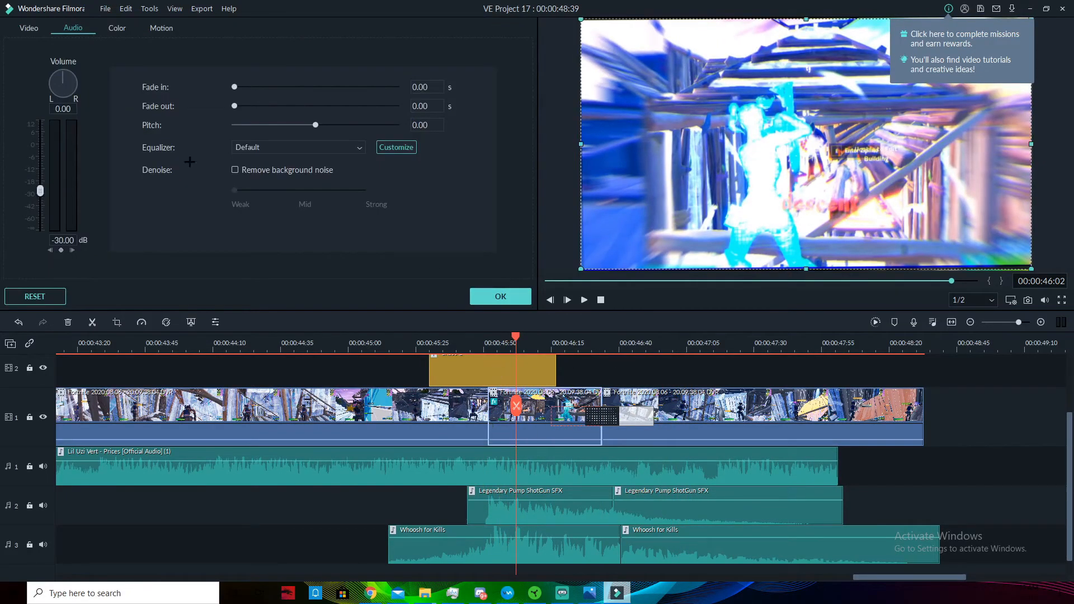
{"action": "left_click", "coordinate": [29, 28]}
{"action": "scroll", "coordinate": [59, 219], "scroll_direction": "down", "scroll_amount": 3}
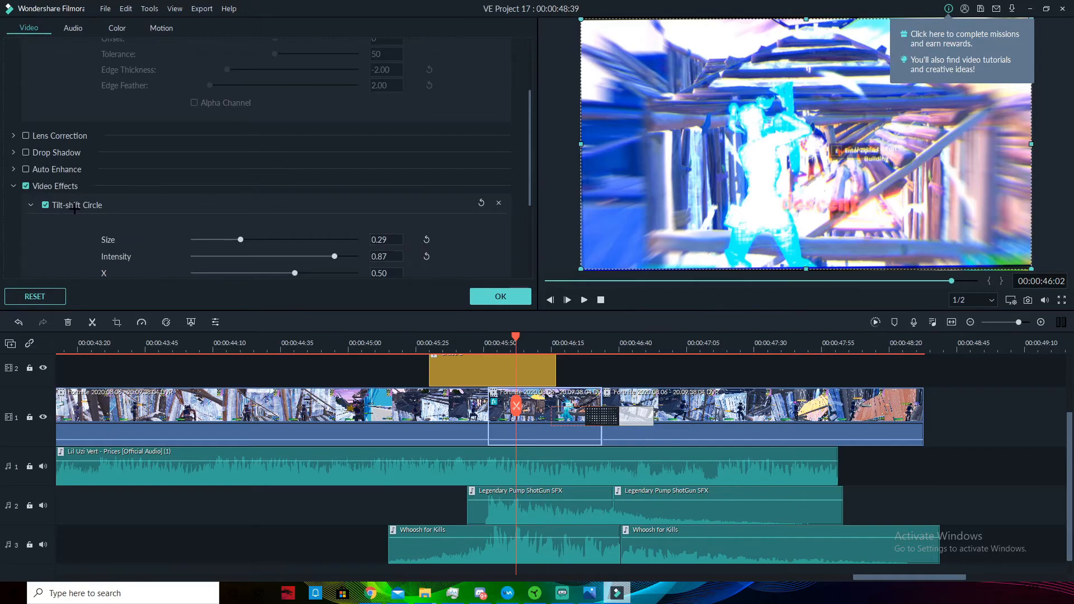
{"action": "left_click", "coordinate": [500, 296]}
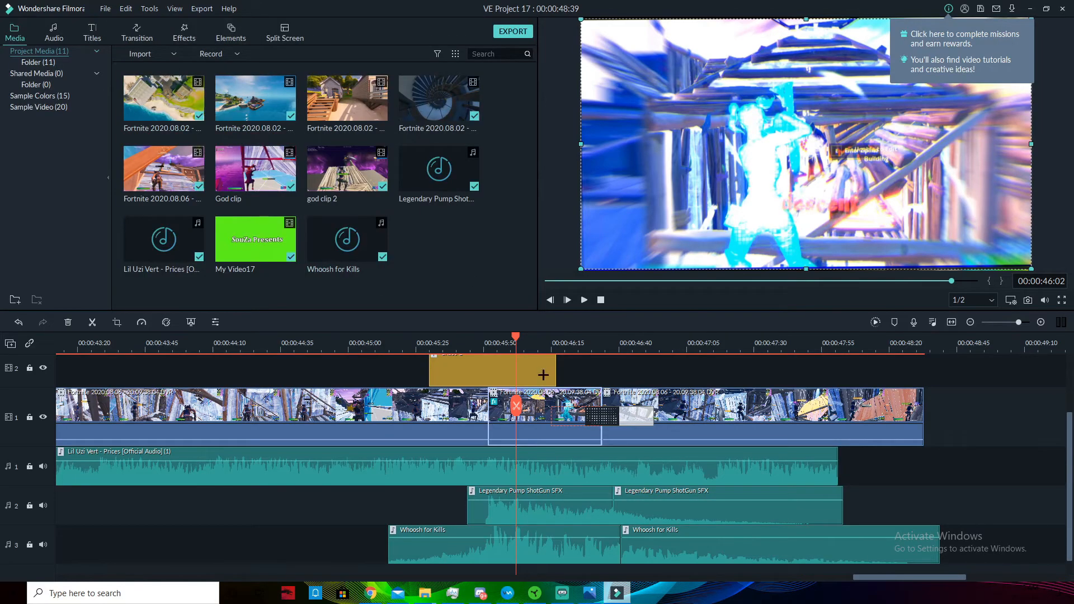
{"action": "left_click_drag", "start_coordinate": [515, 339], "coordinate": [424, 367]}
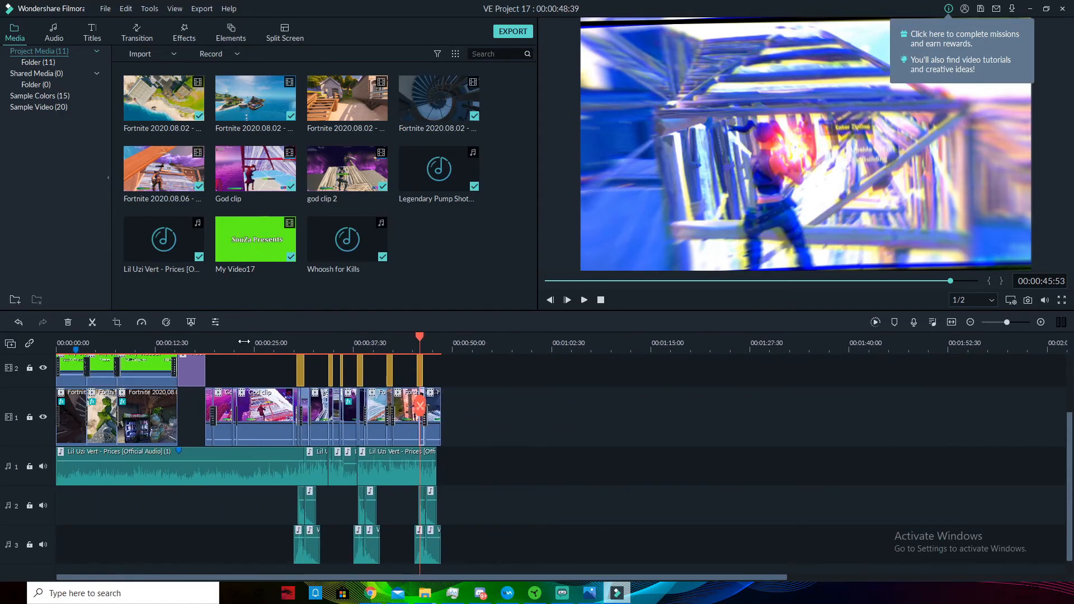